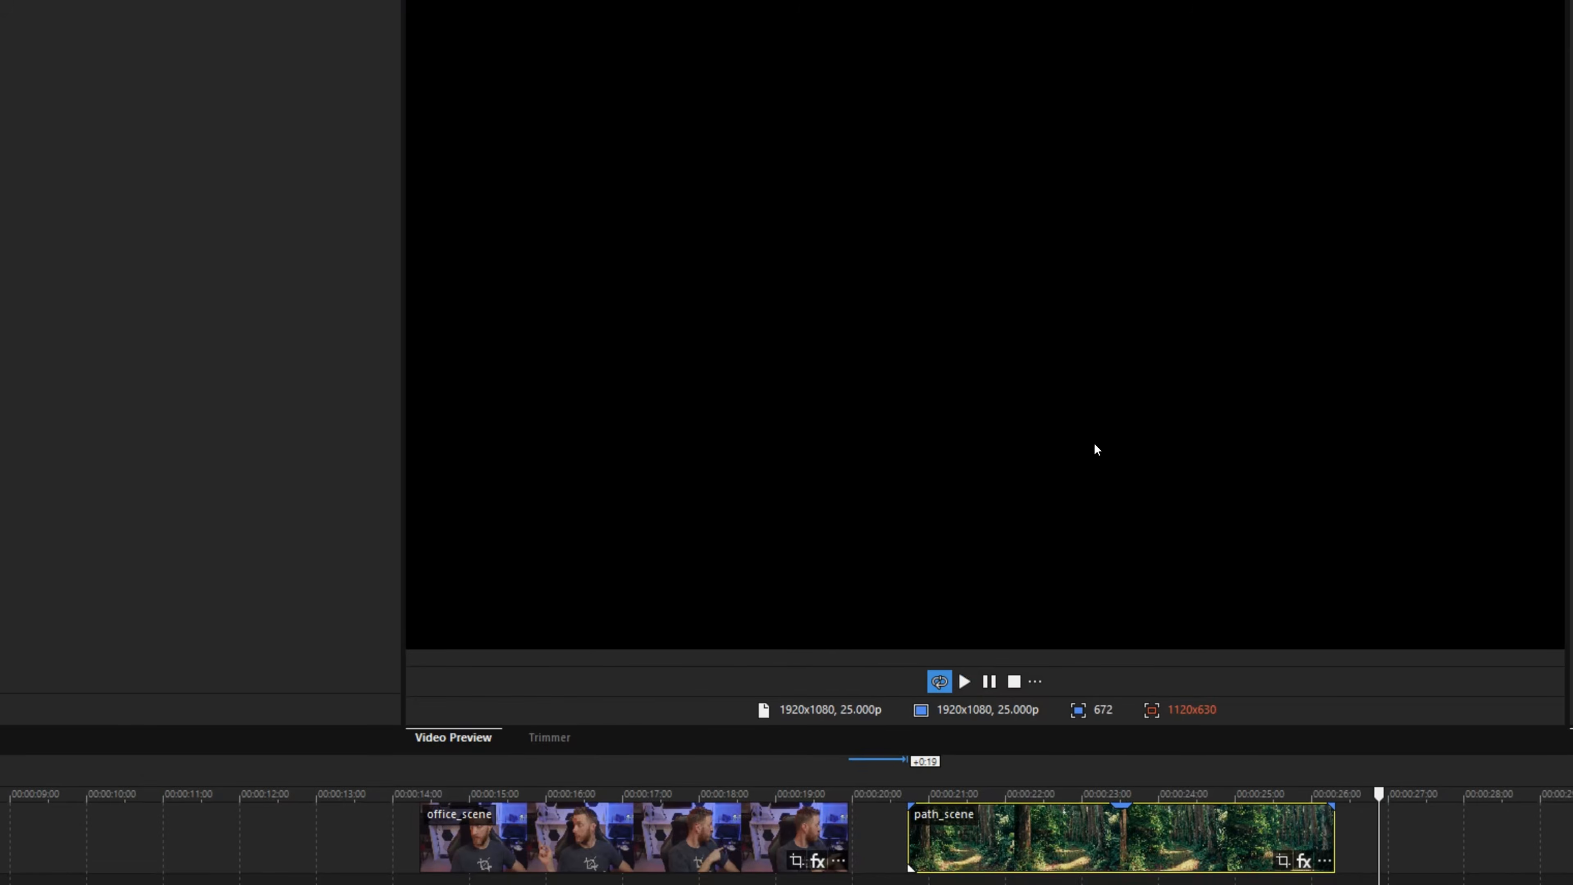
Select the office_scene event and apply the (Default) preset of the AI Z-Depth effect to it
click(517, 825)
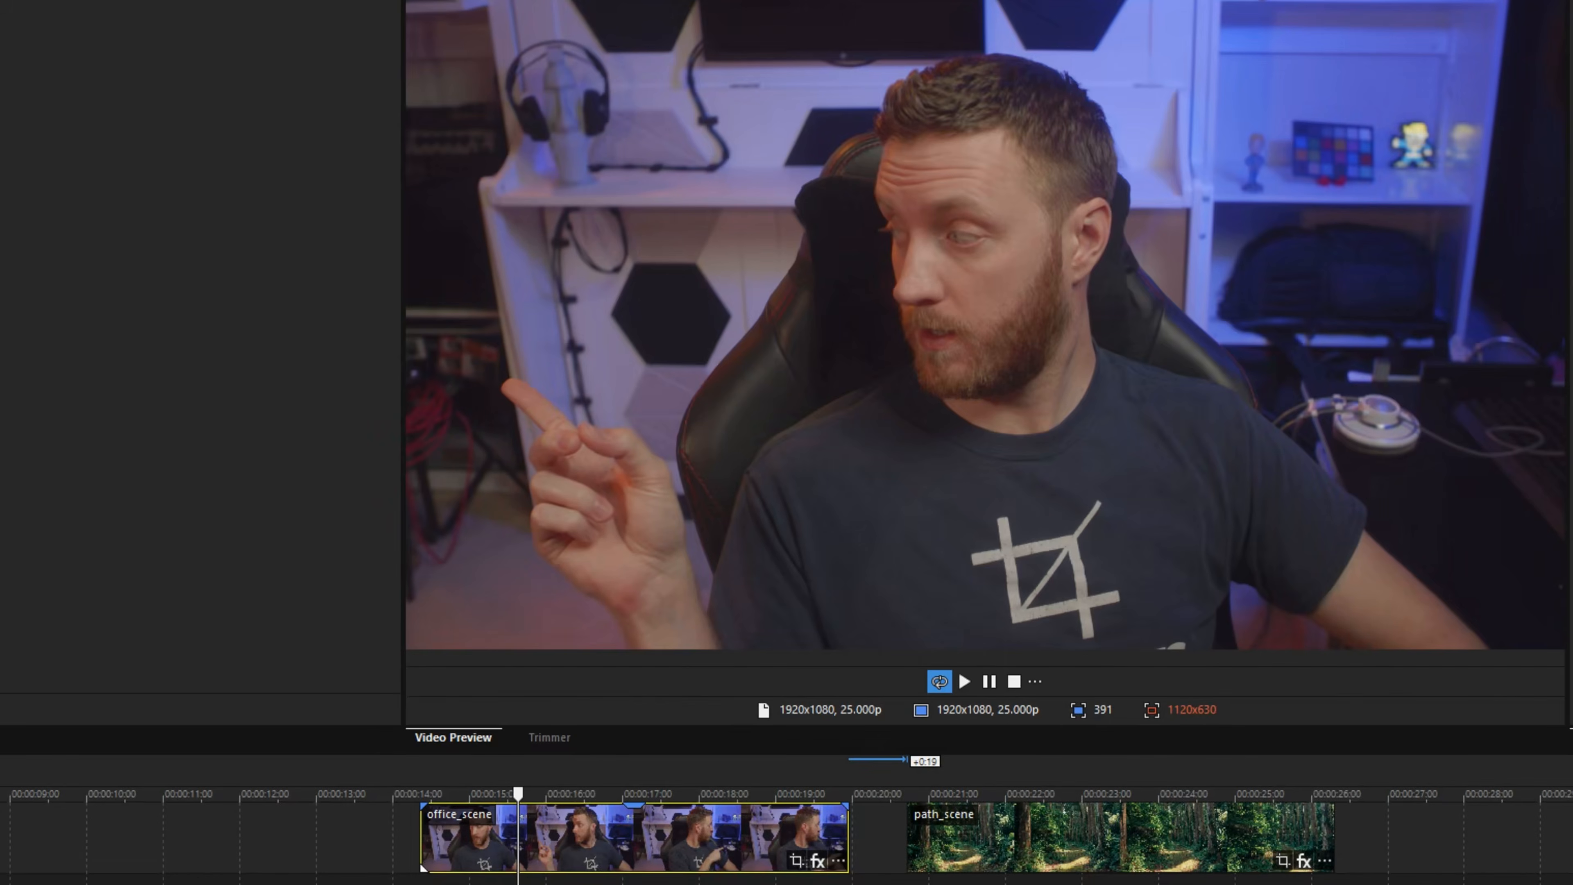
click(508, 747)
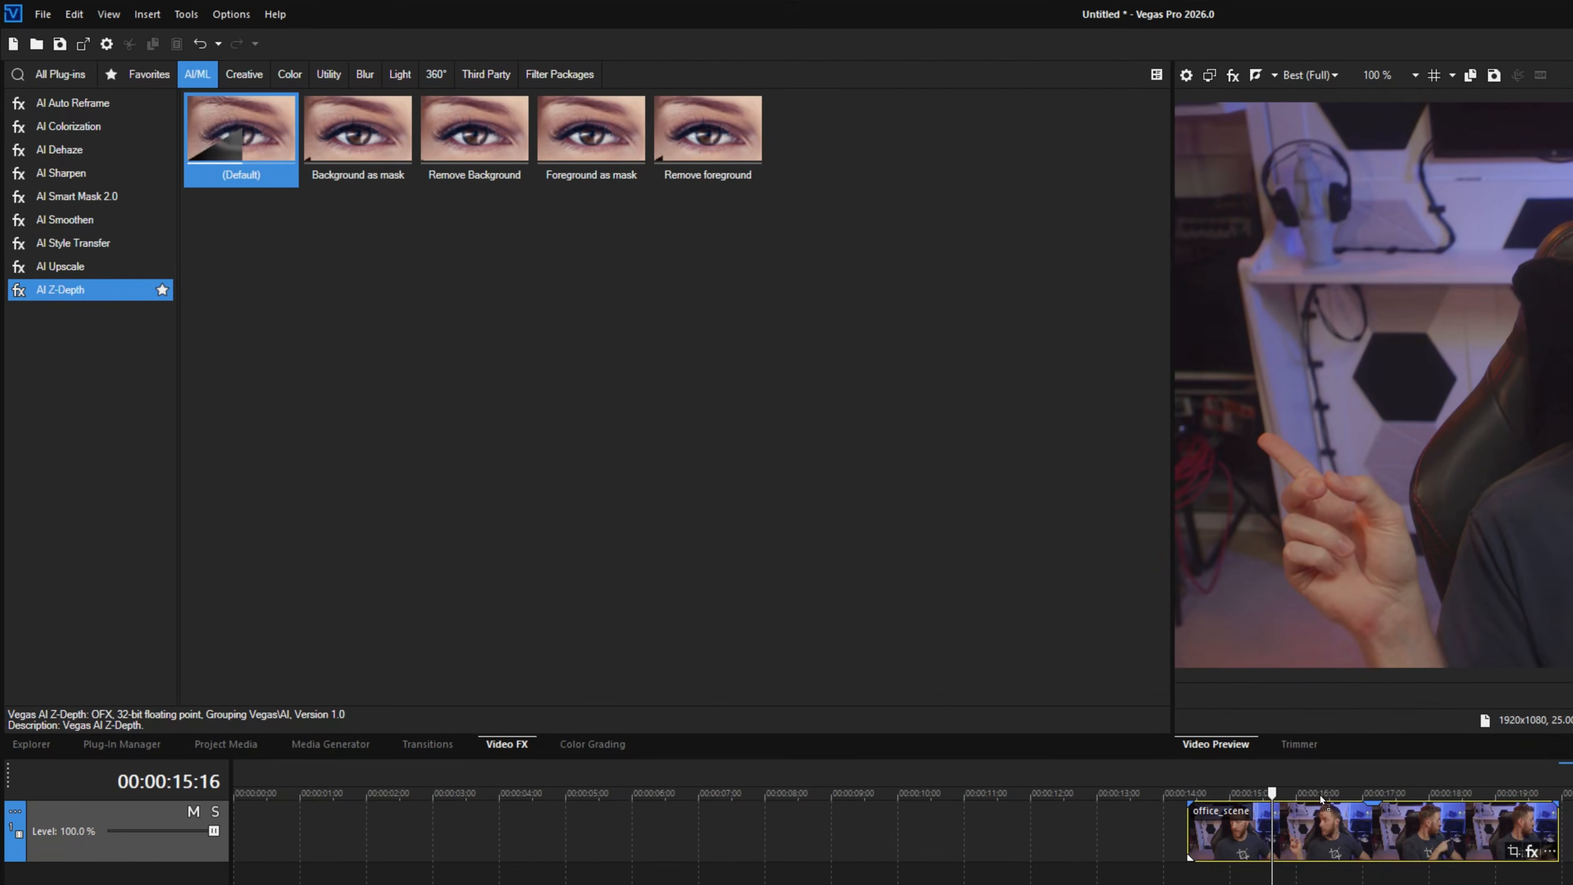
drag(1341, 827, 1341, 827)
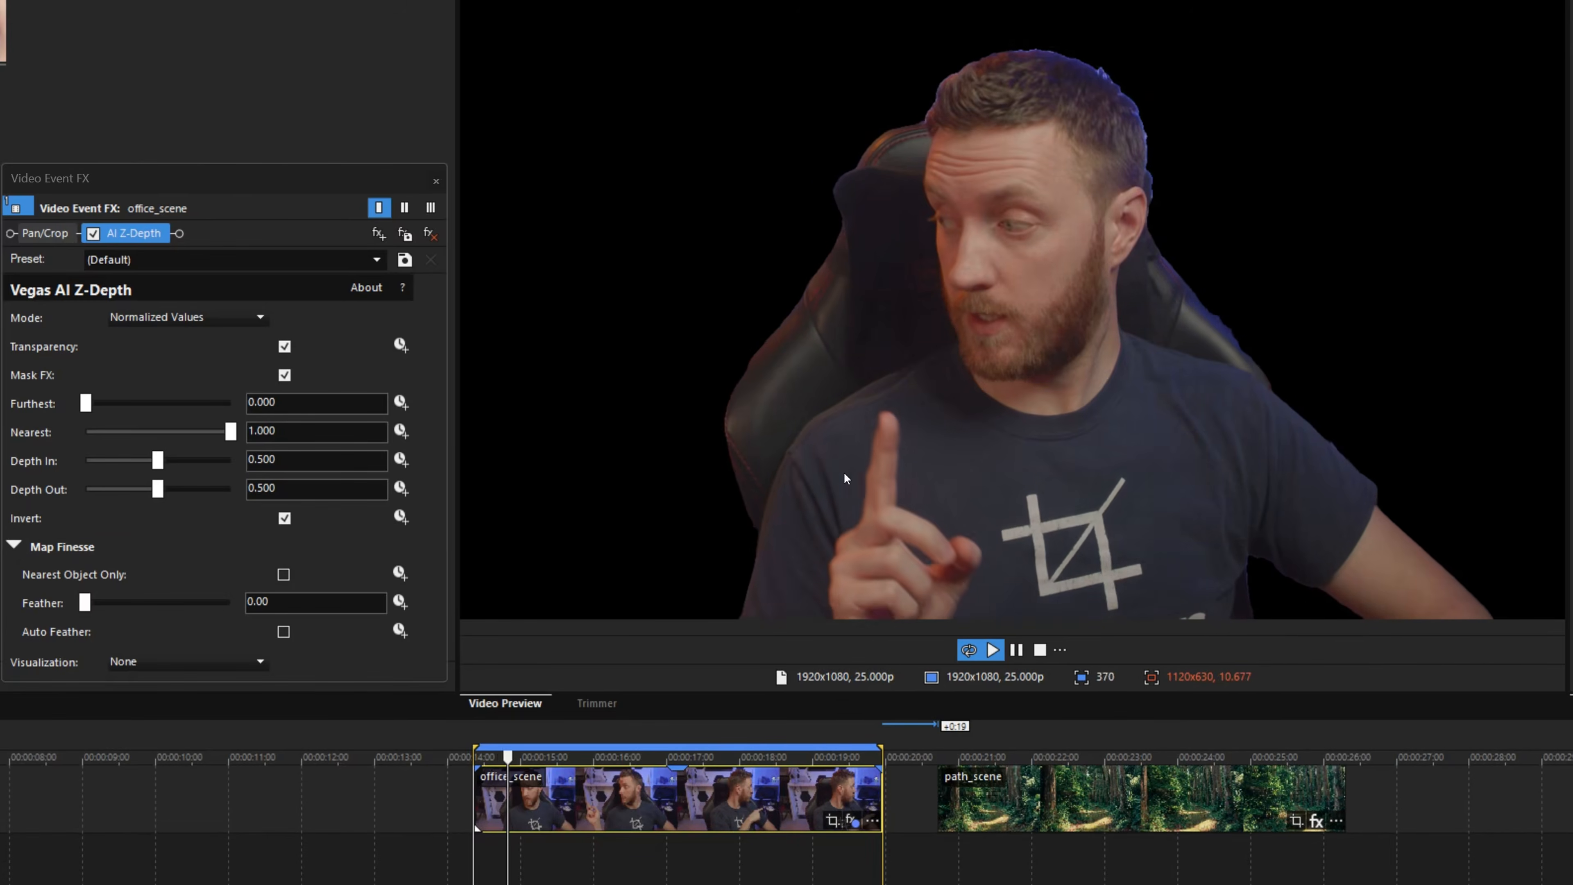
Change the AI Z-Depth mode of office_scene to Absolute Values
click(254, 319)
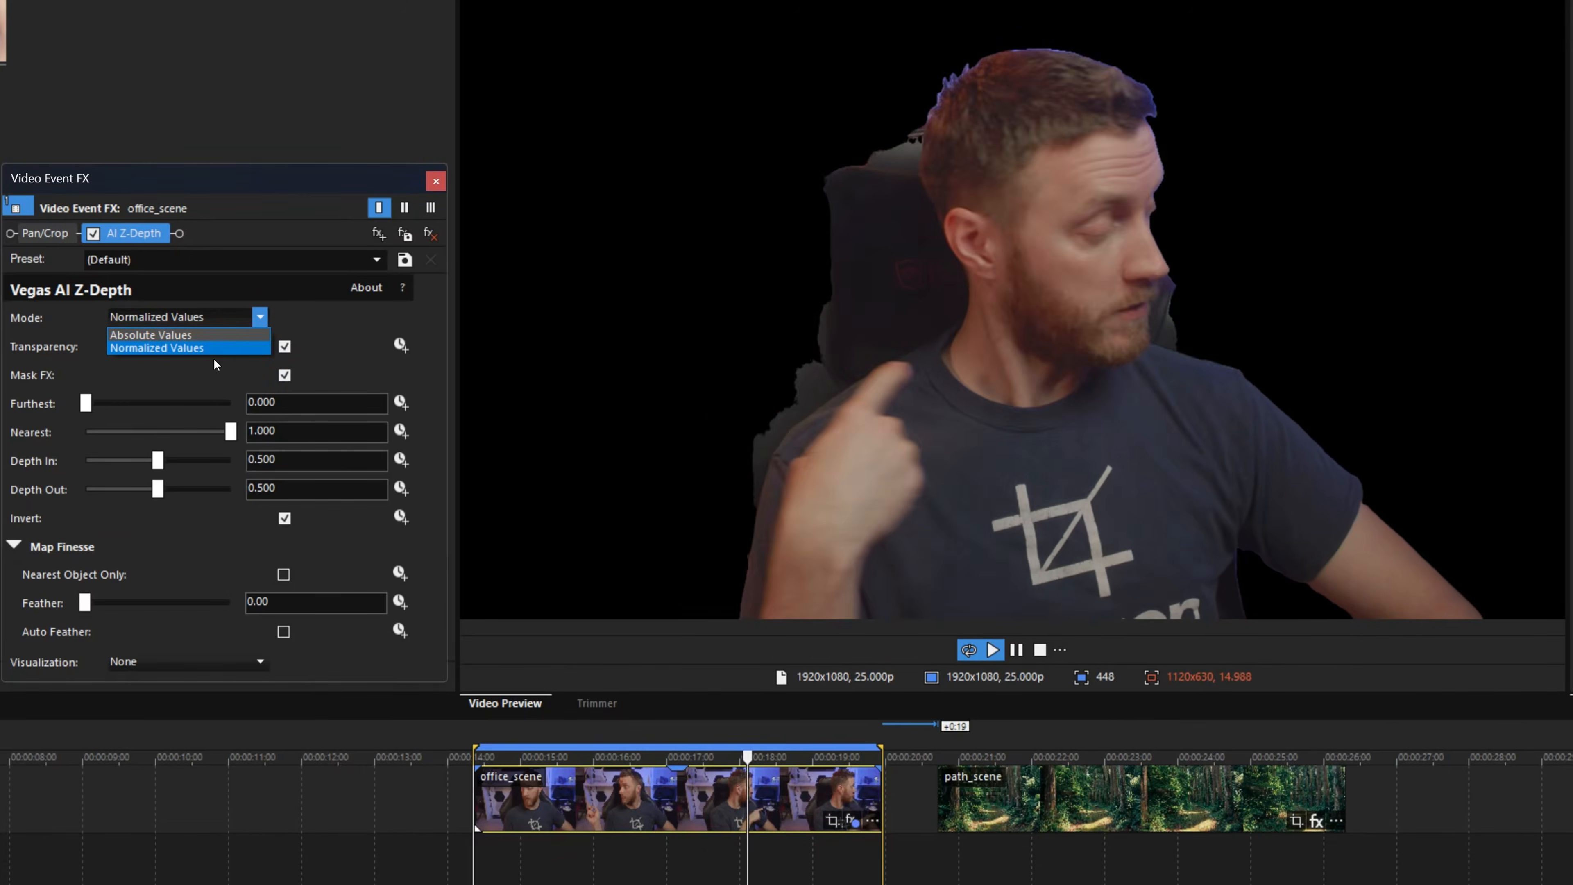
click(266, 321)
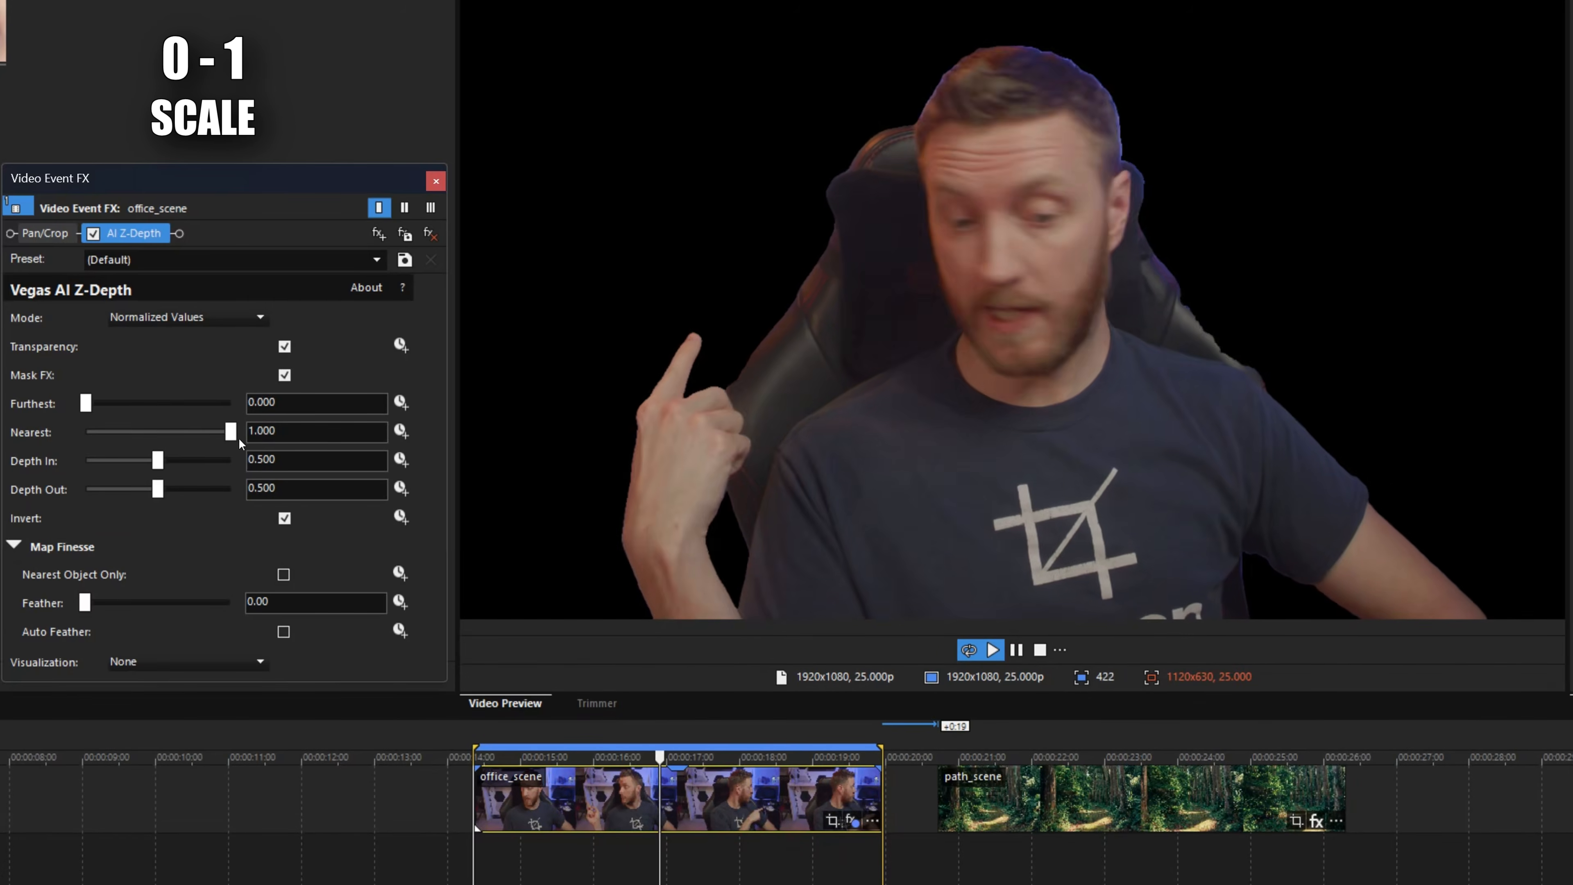
click(186, 317)
click(217, 341)
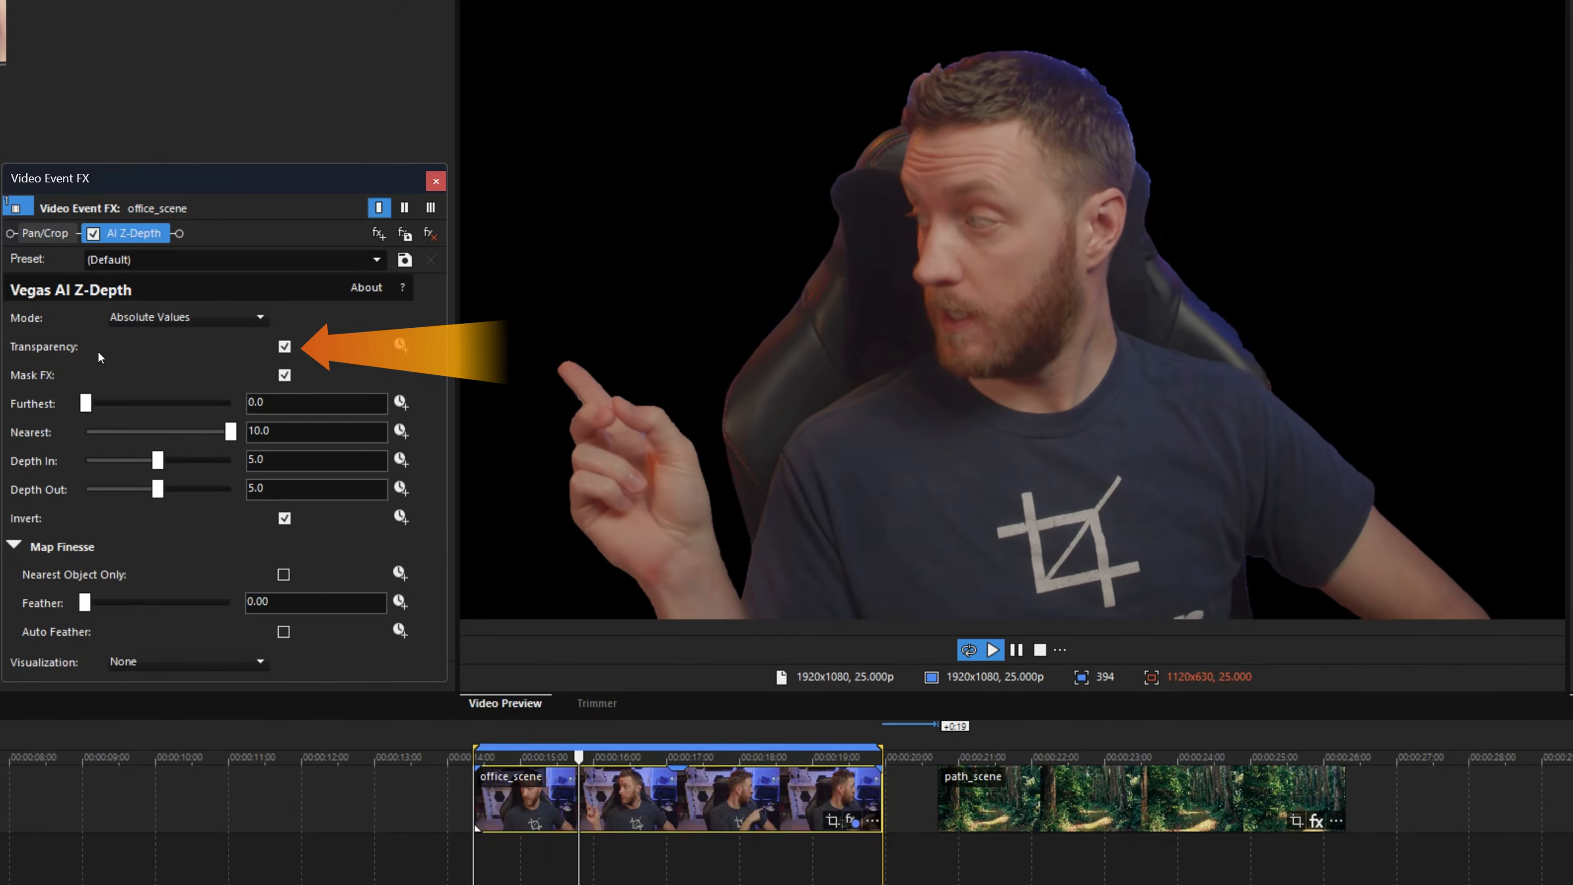
Switch Transparency and Mask FX off and back on to compare their effect on the office_scene preview
click(285, 349)
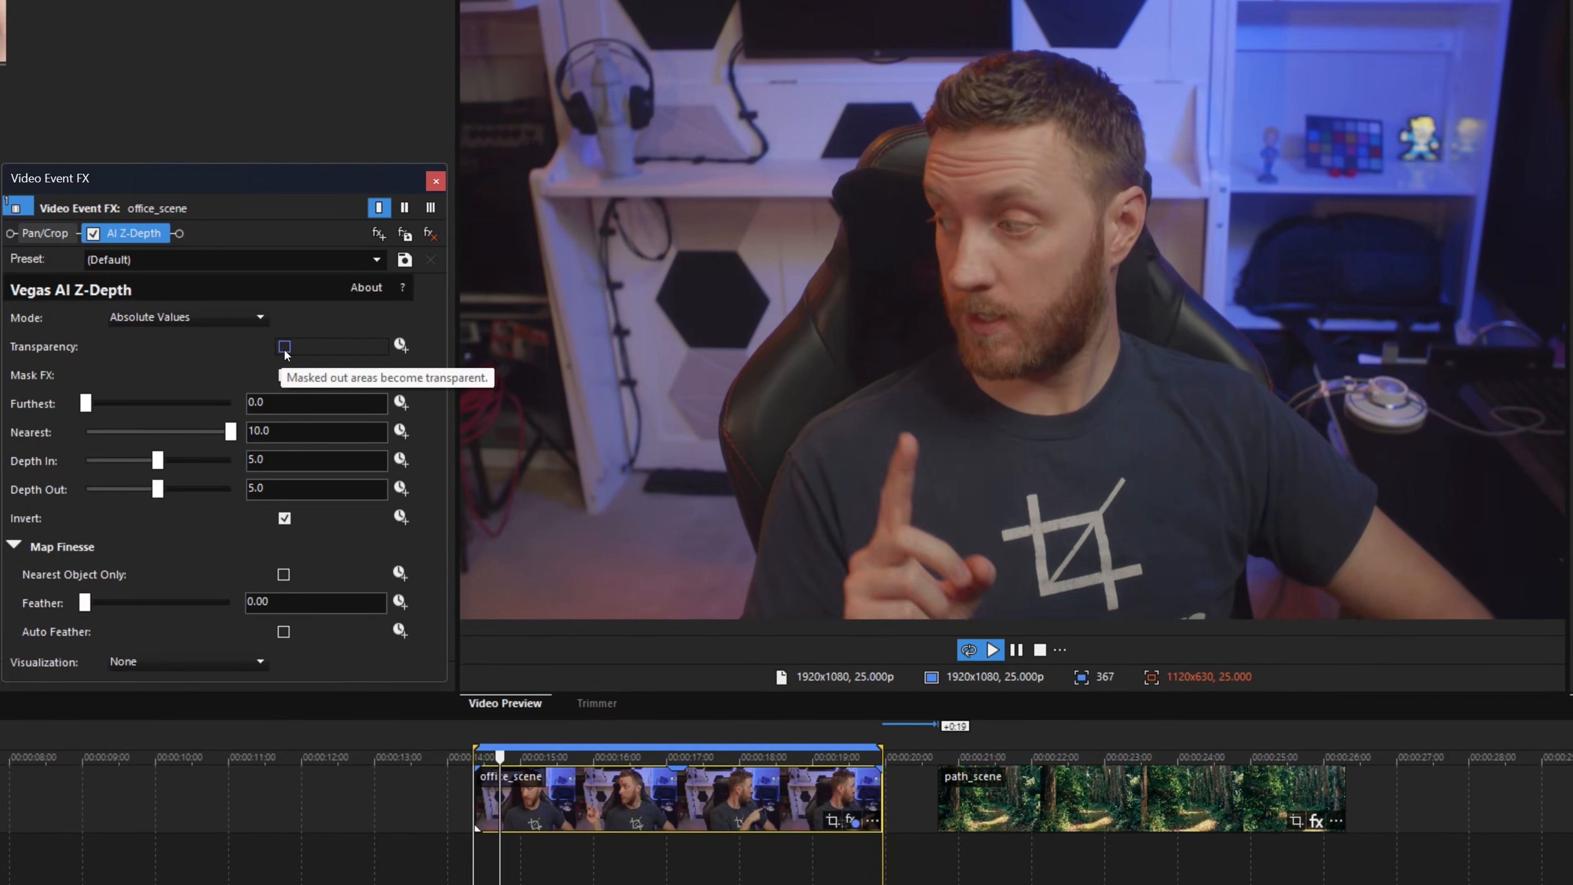
click(284, 347)
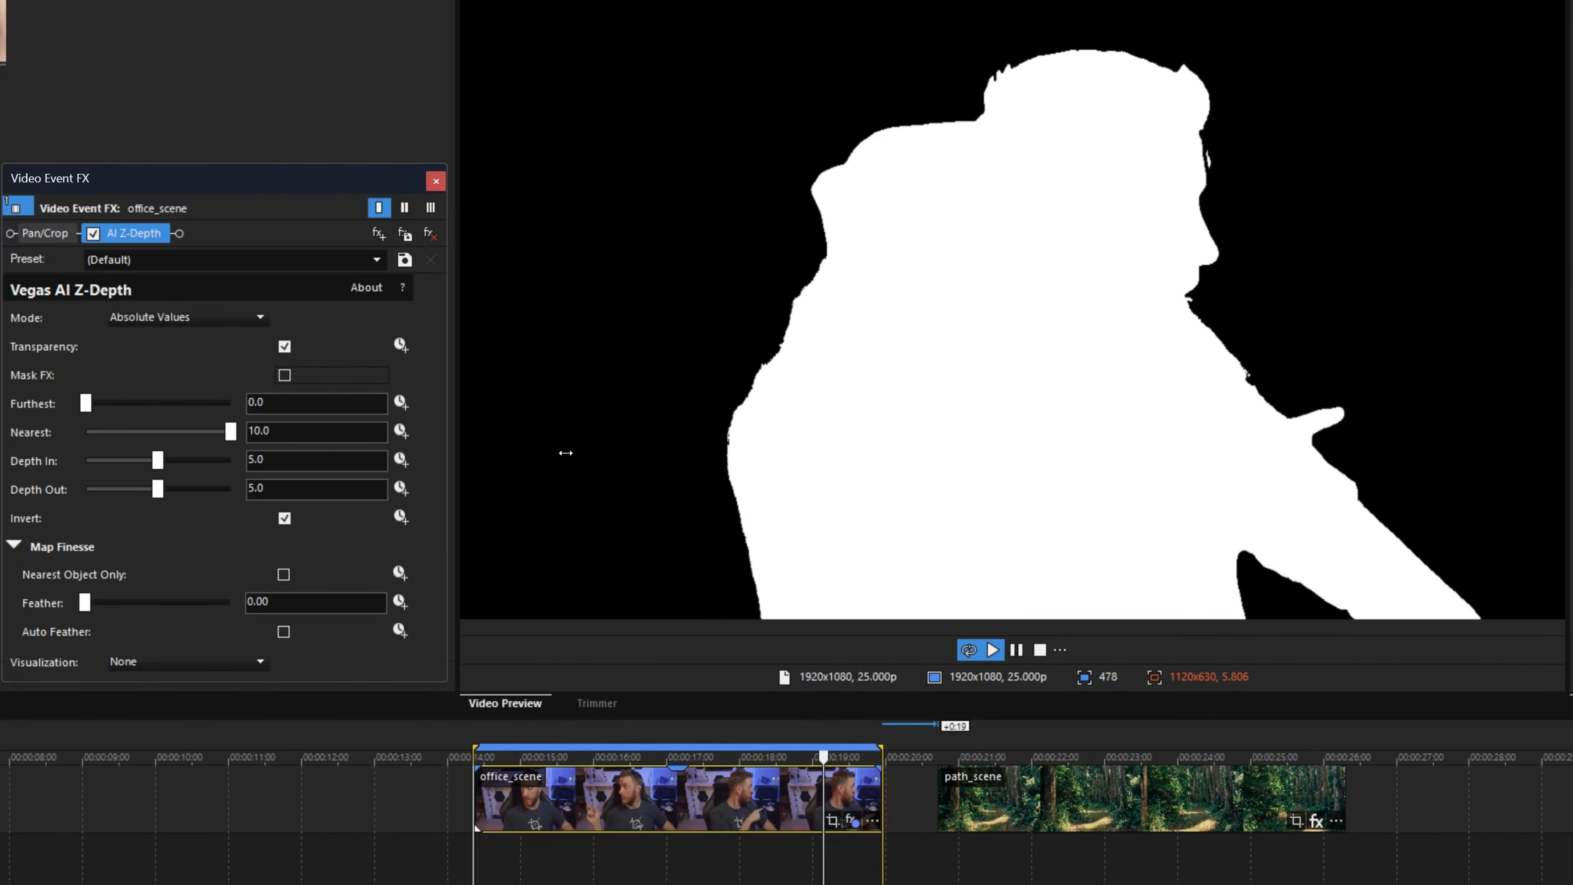
click(284, 375)
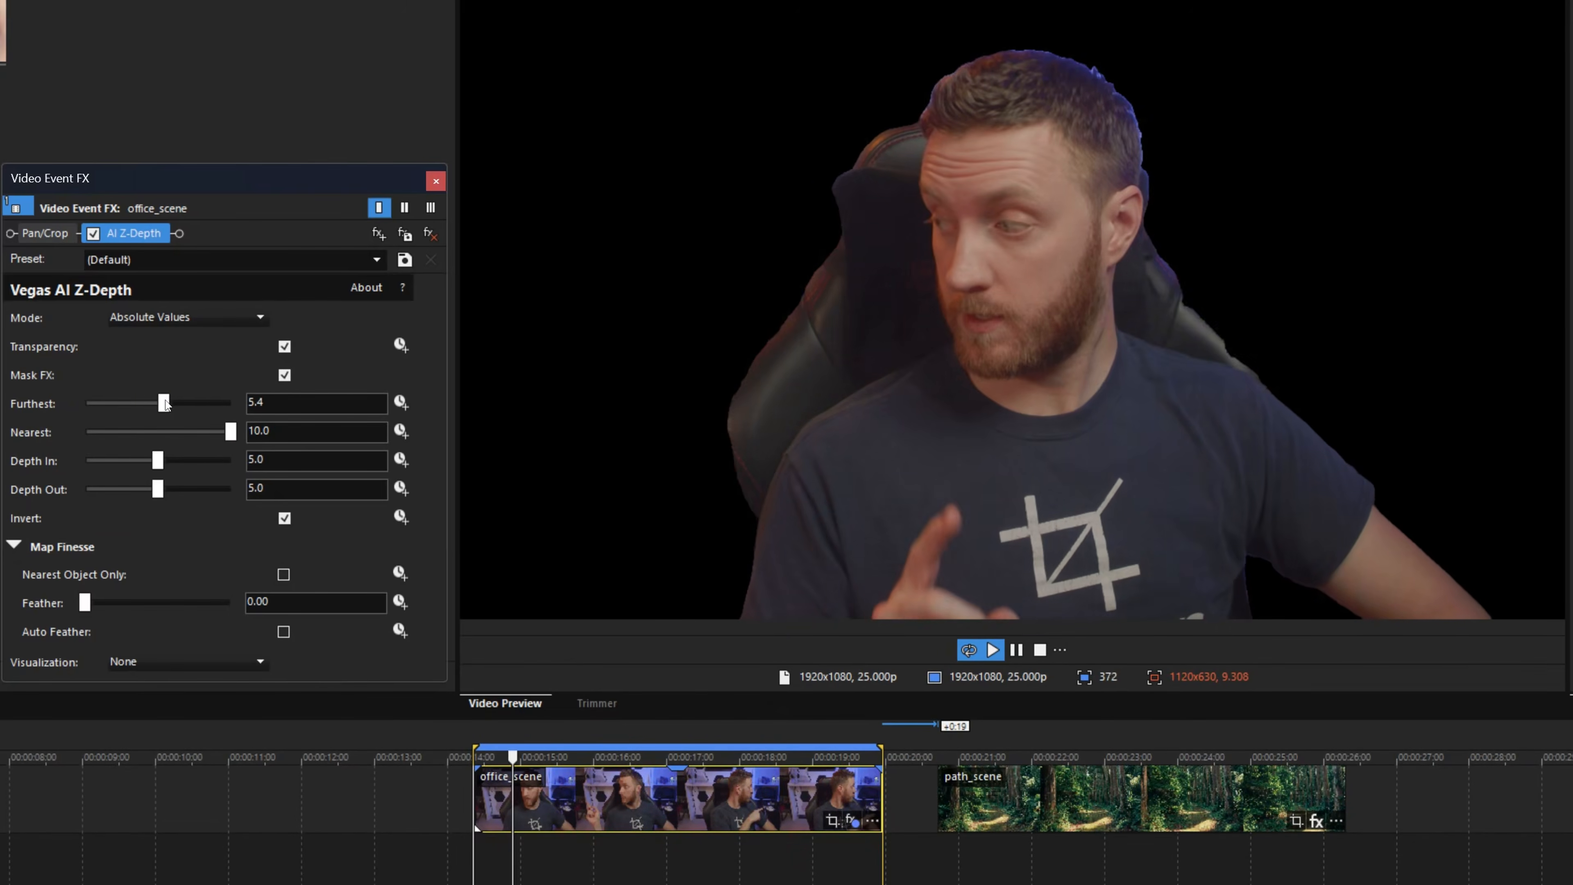
Try different Furthest and Nearest depth limits on office_scene, ending with Furthest at 3.7 and Nearest at 10.0
drag(180, 401, 183, 402)
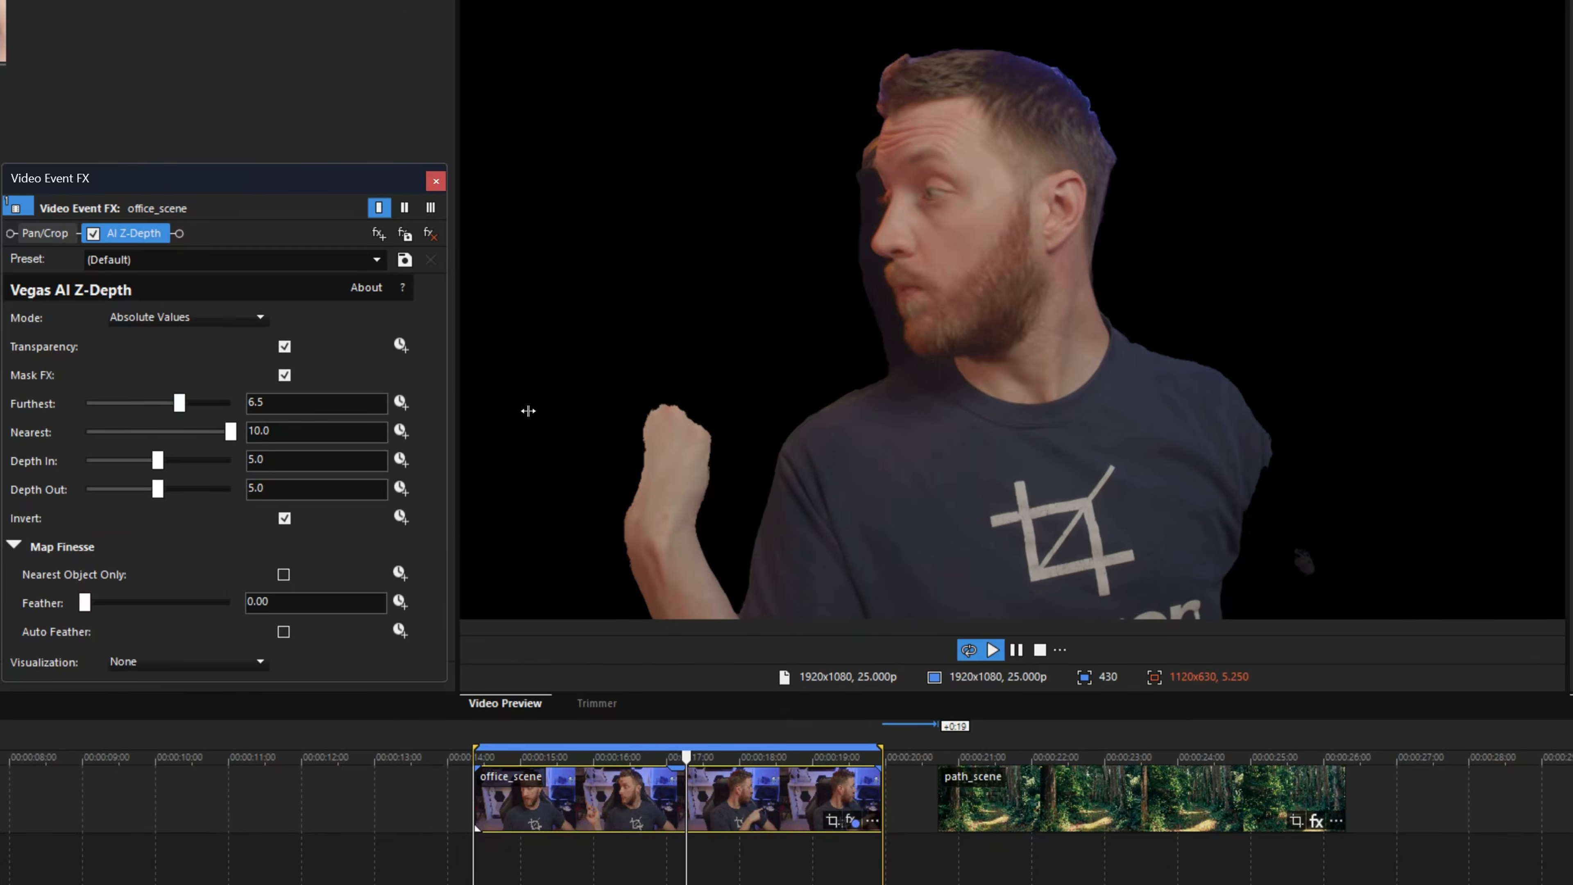
drag(173, 405, 175, 408)
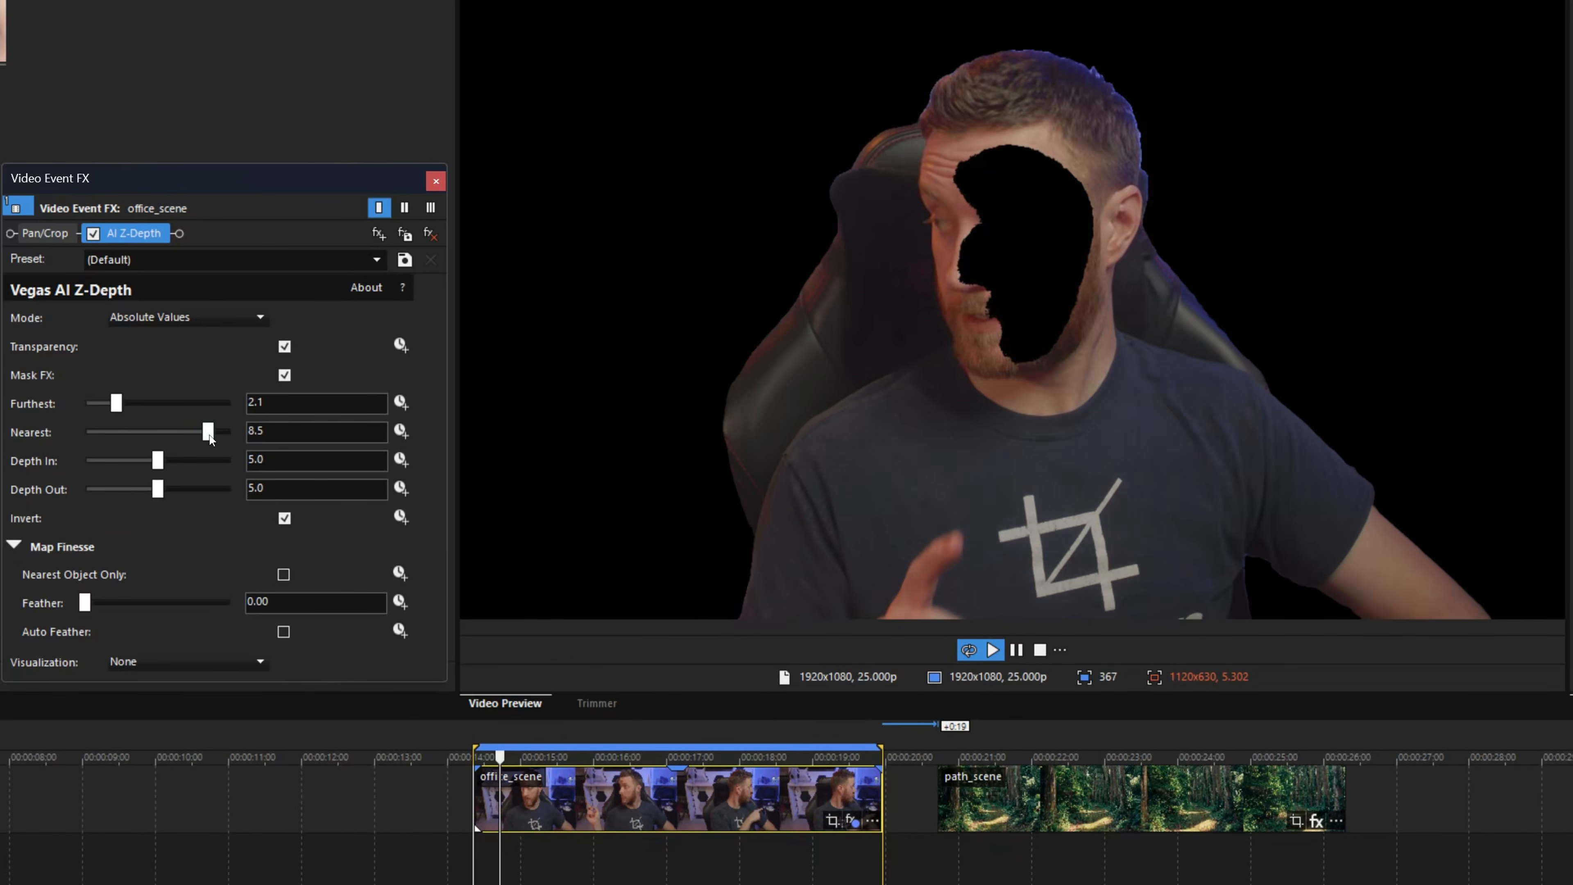
drag(203, 437, 189, 435)
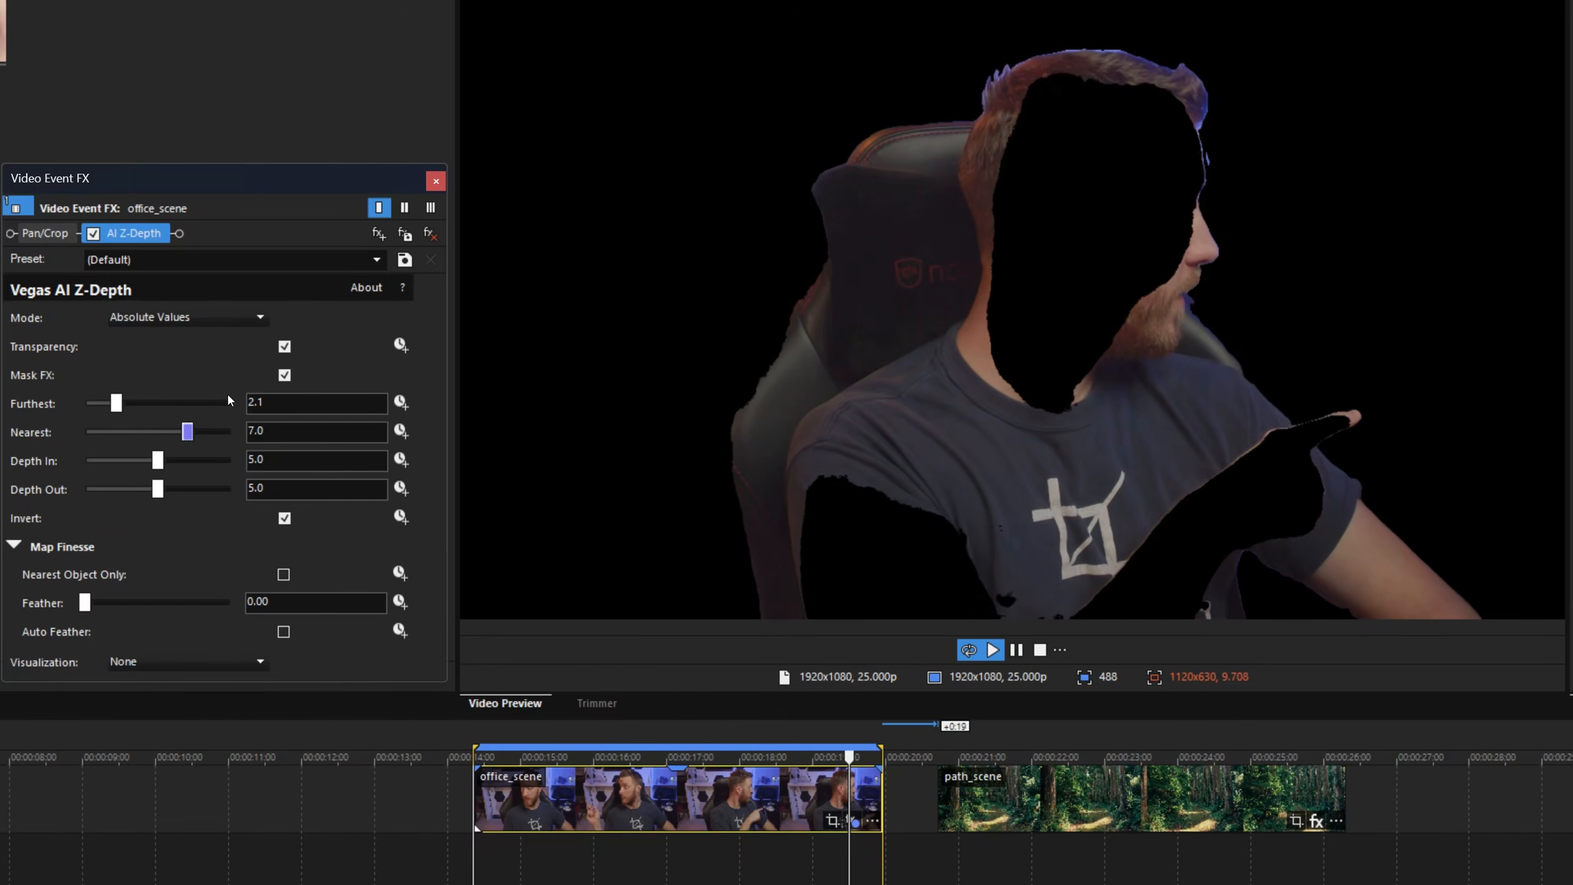
drag(187, 434, 231, 432)
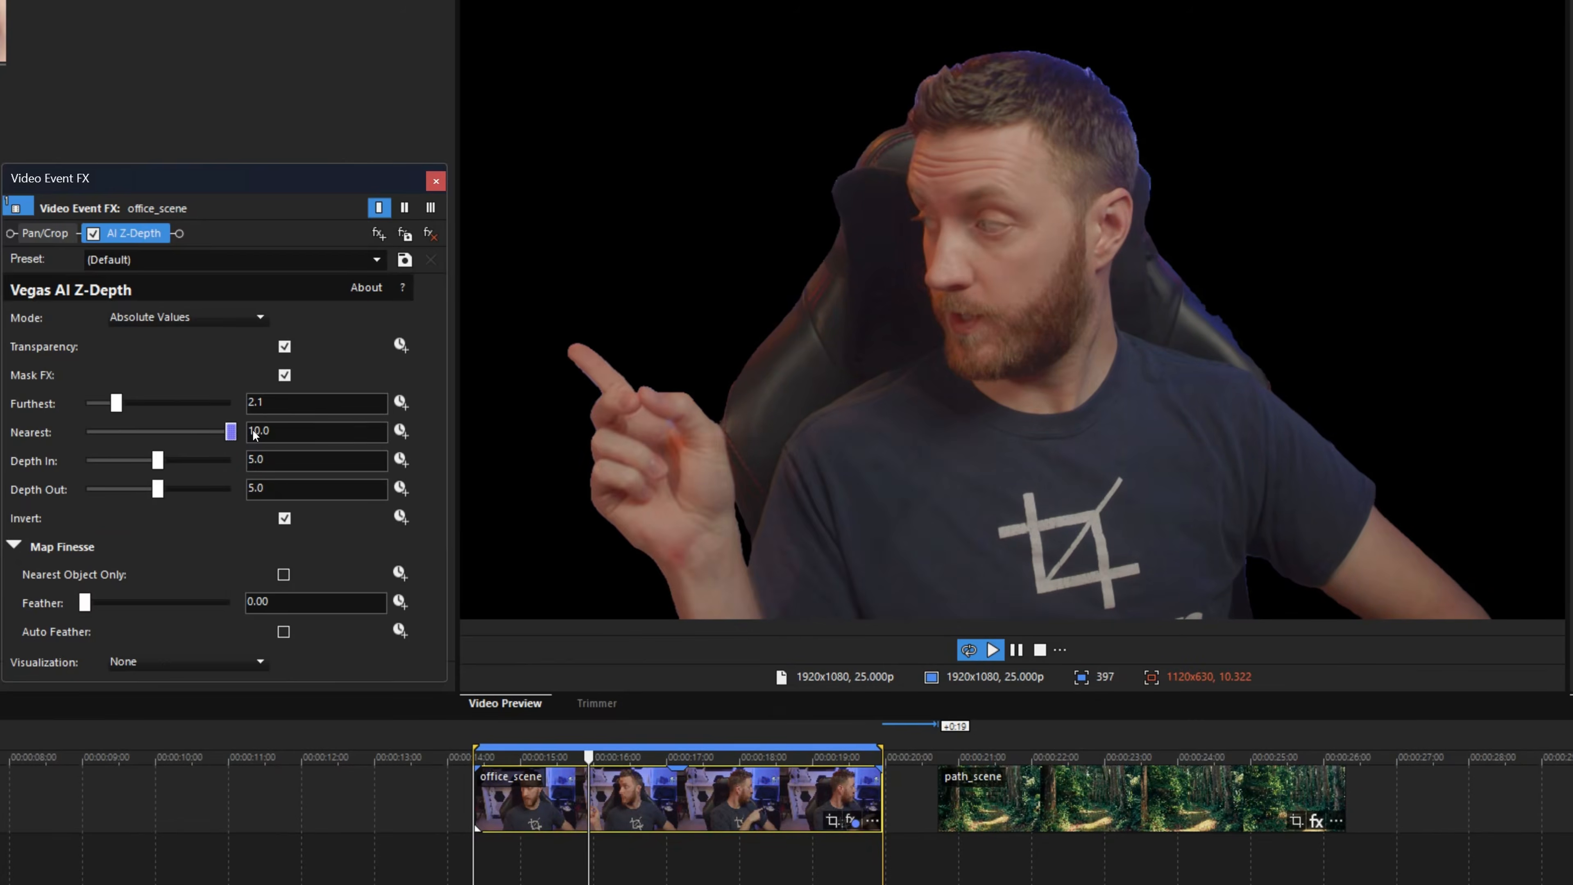
drag(116, 403, 138, 402)
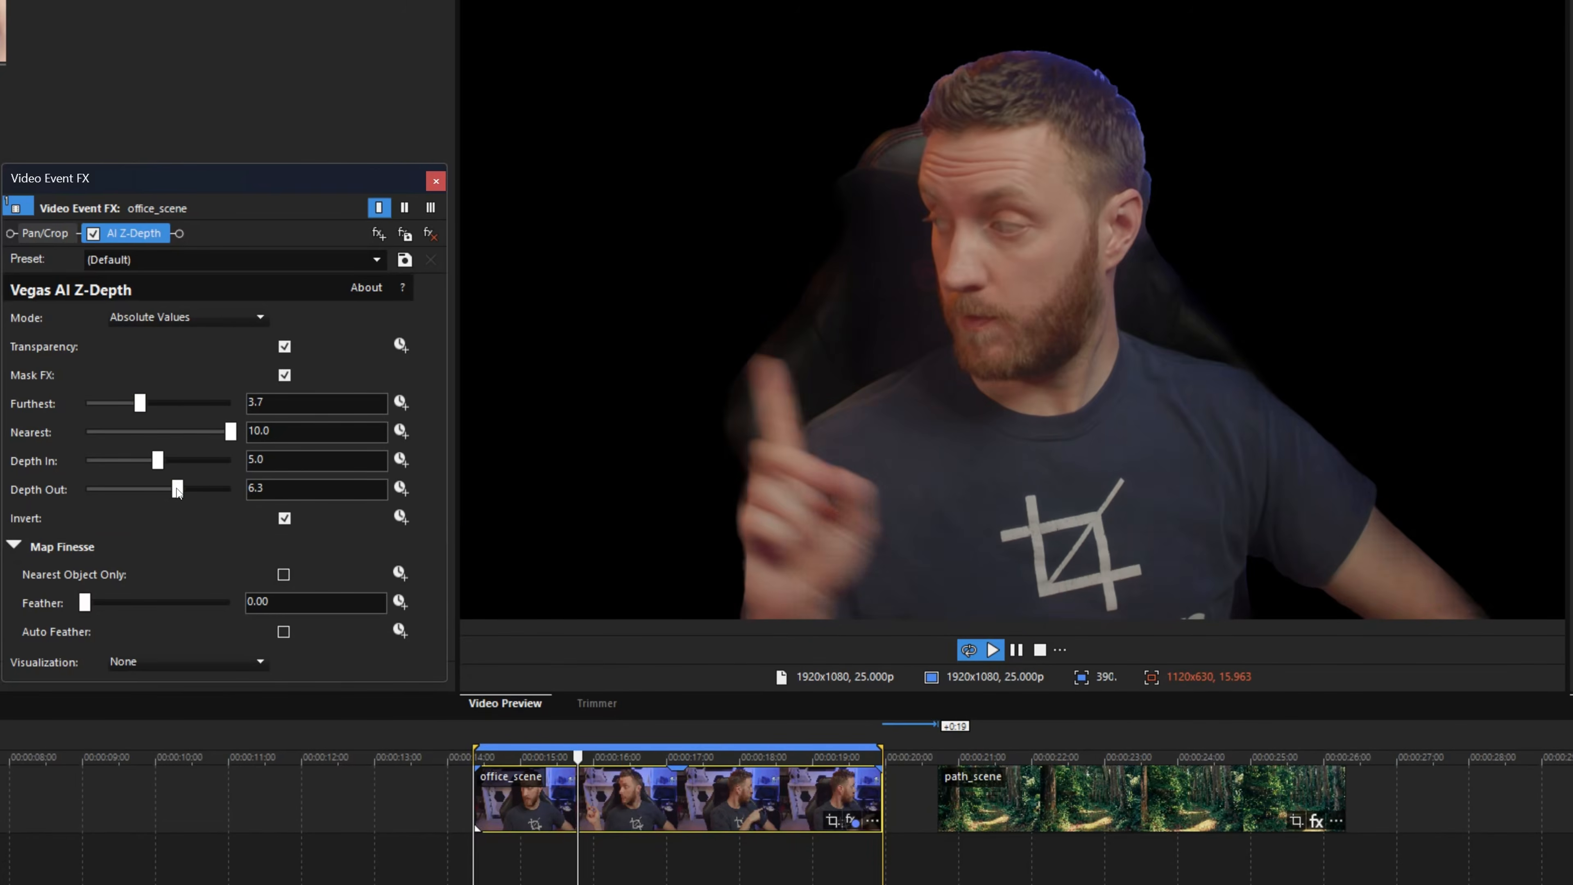
Set Depth In to 1.8 and Depth Out to 7.1 on office_scene, and stop the playback
drag(178, 490, 176, 489)
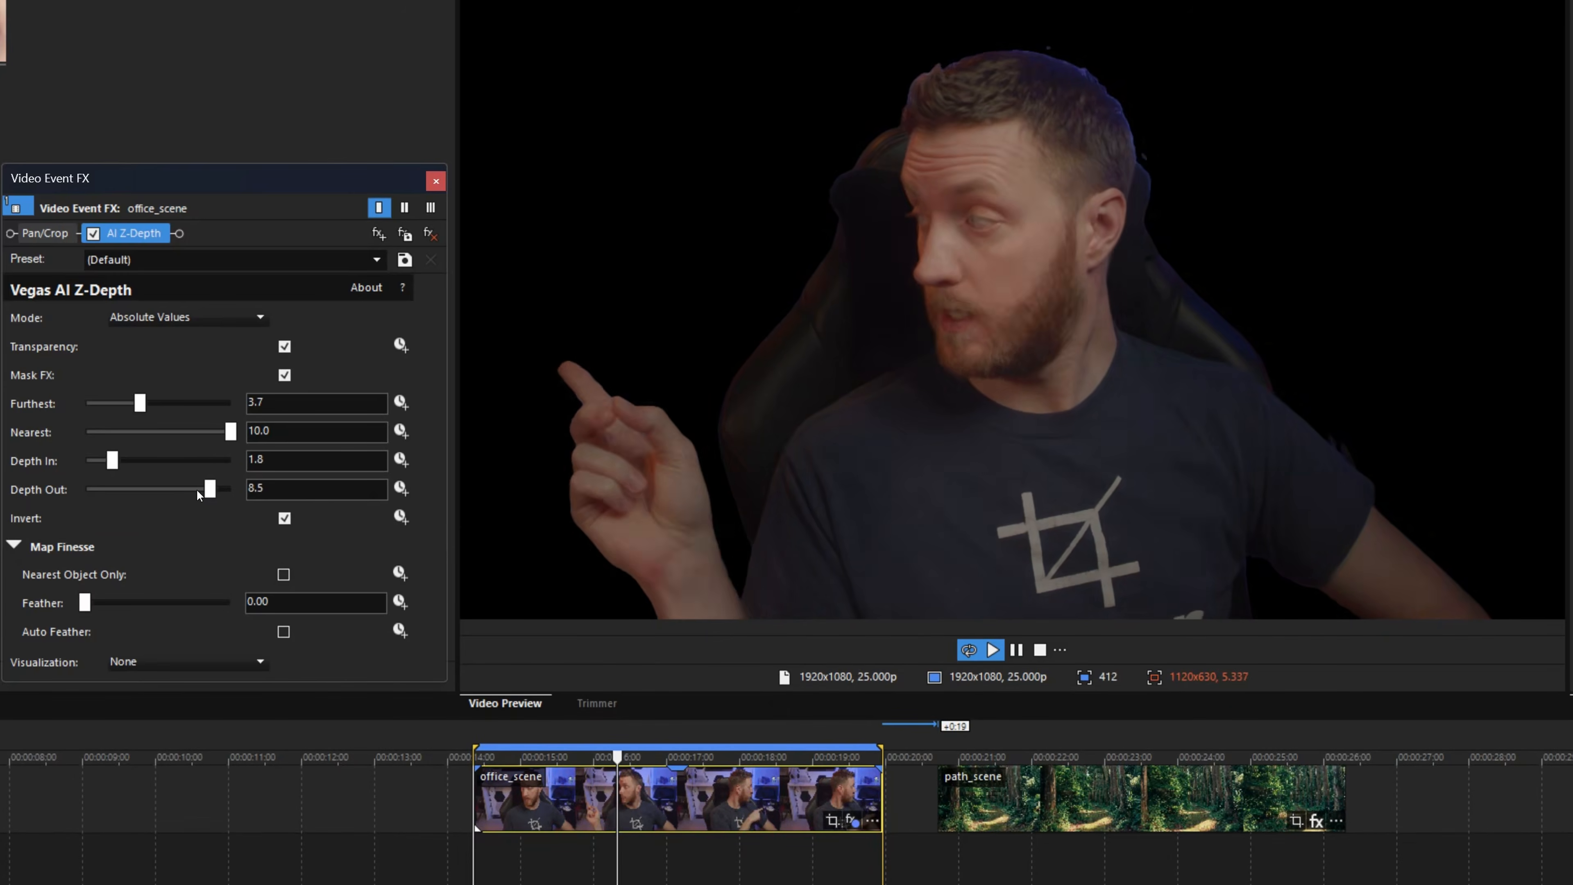
drag(198, 494, 189, 488)
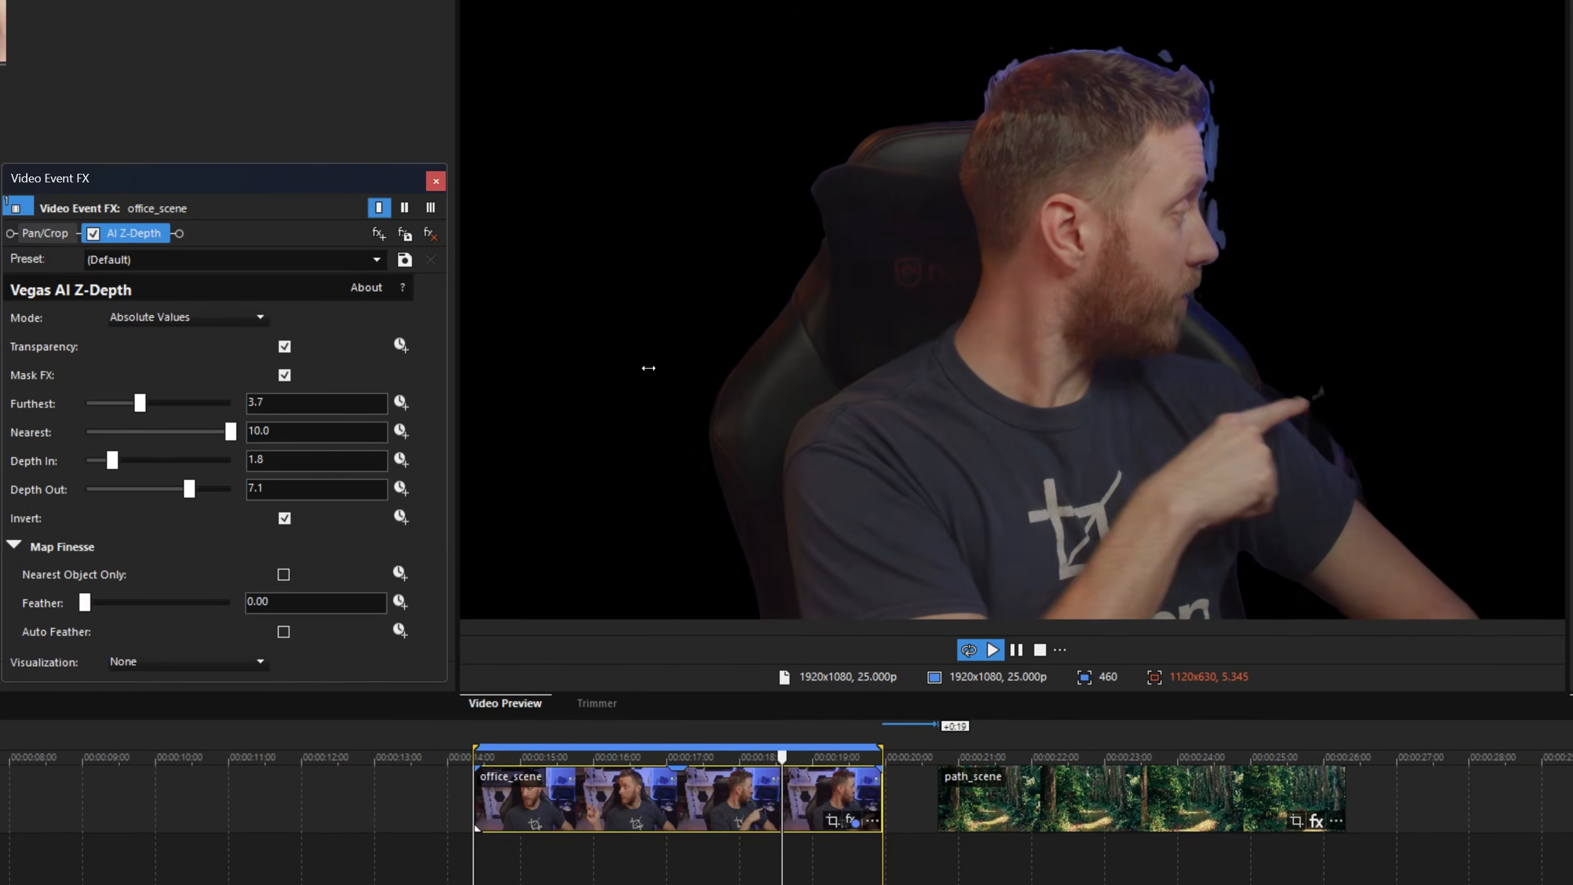
click(687, 799)
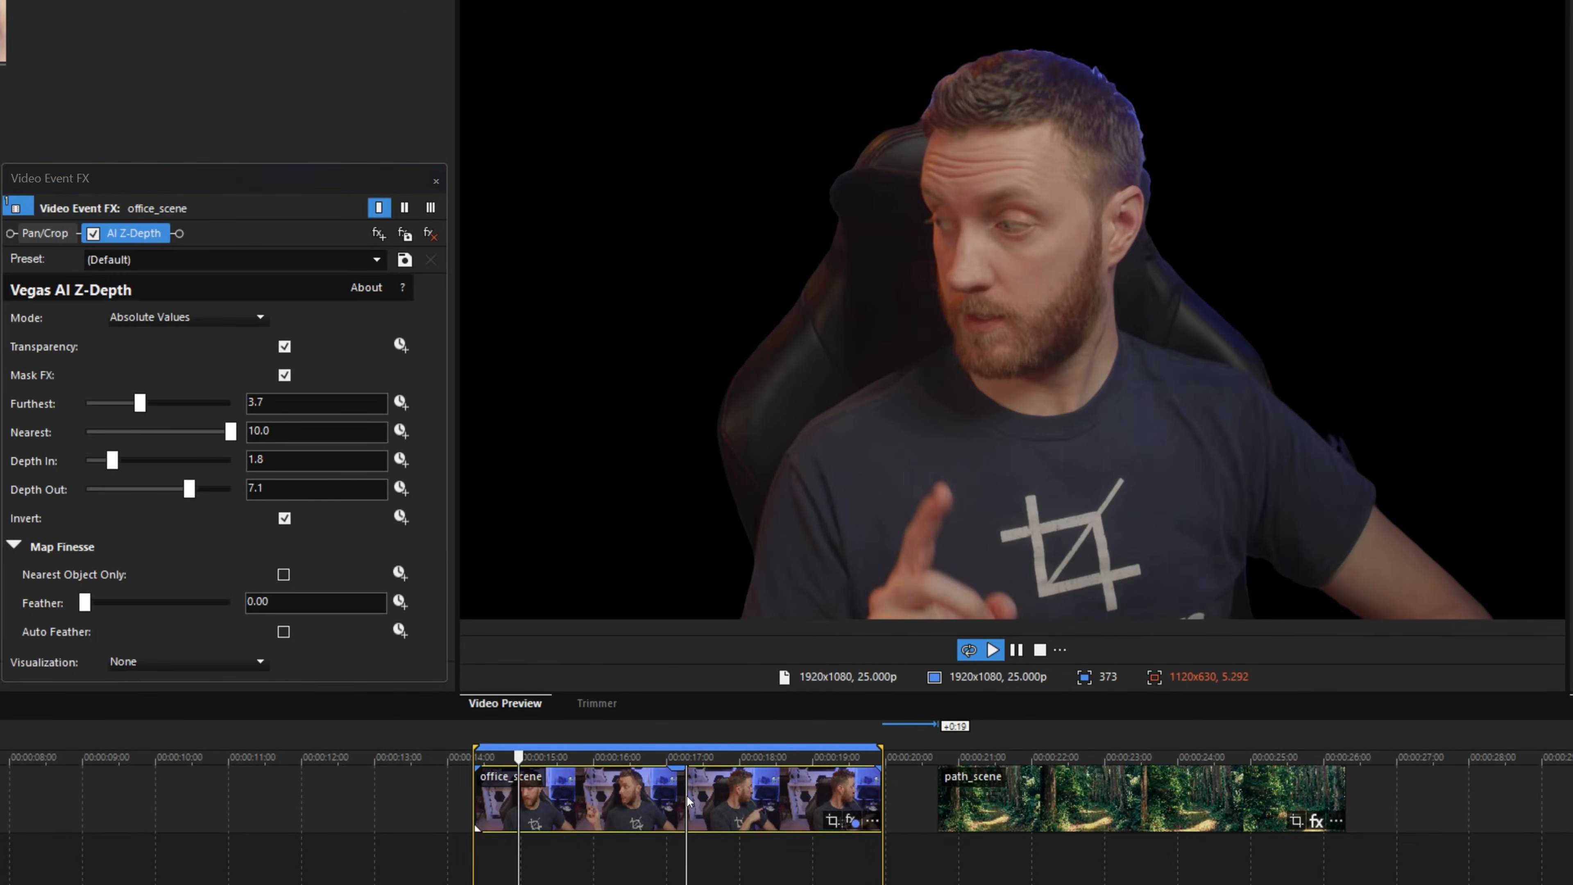
key(space)
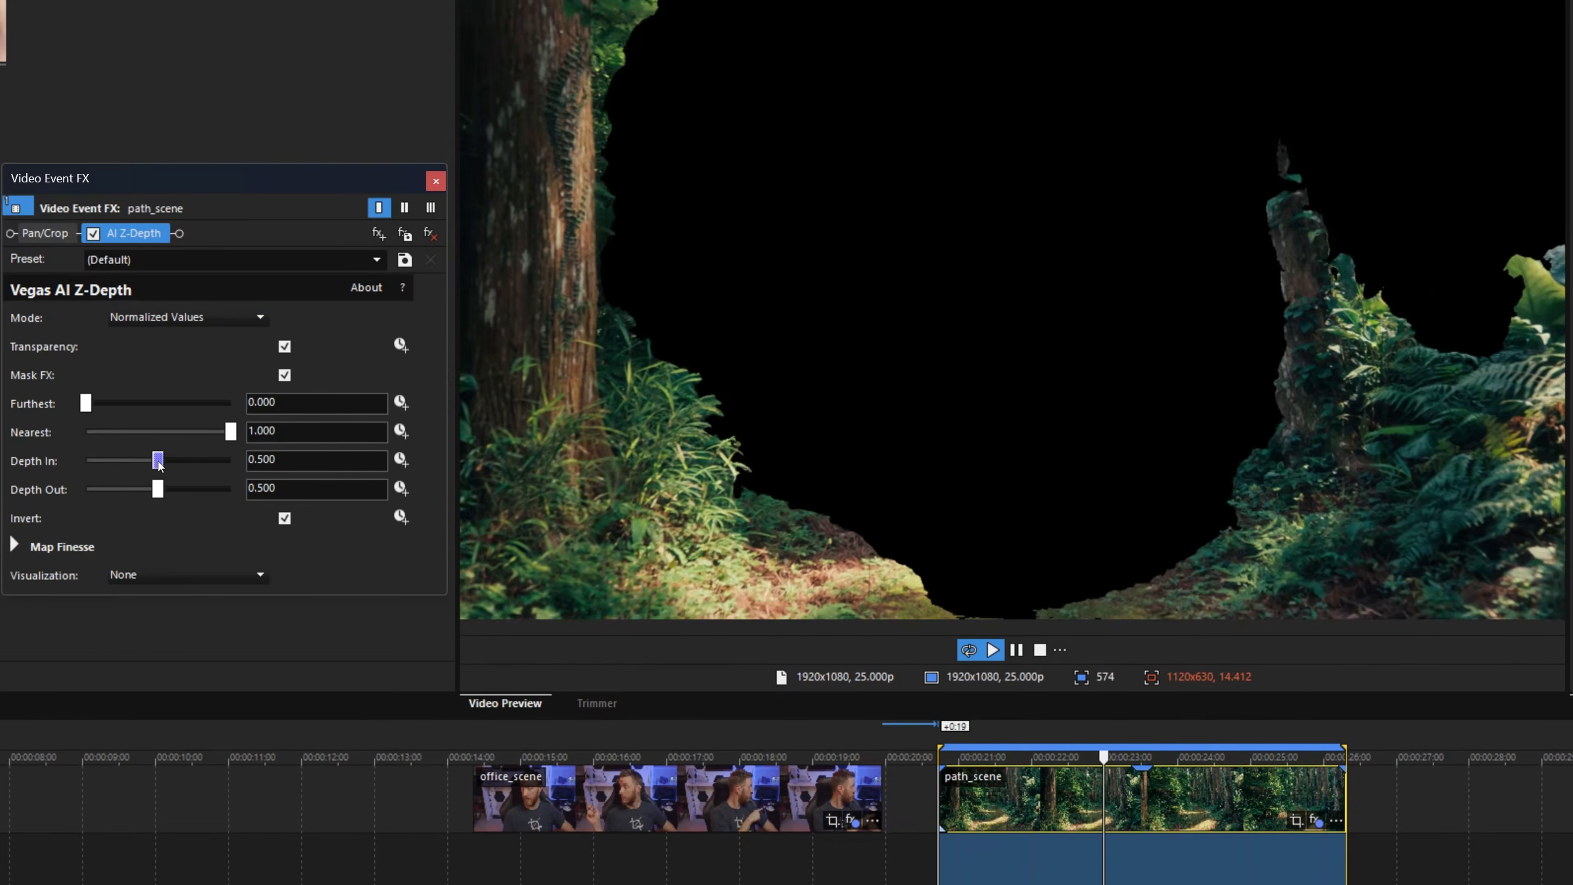
Soften the depth falloff on path_scene by setting Depth In to 0.190 and Depth Out to 0.796
drag(158, 465, 115, 468)
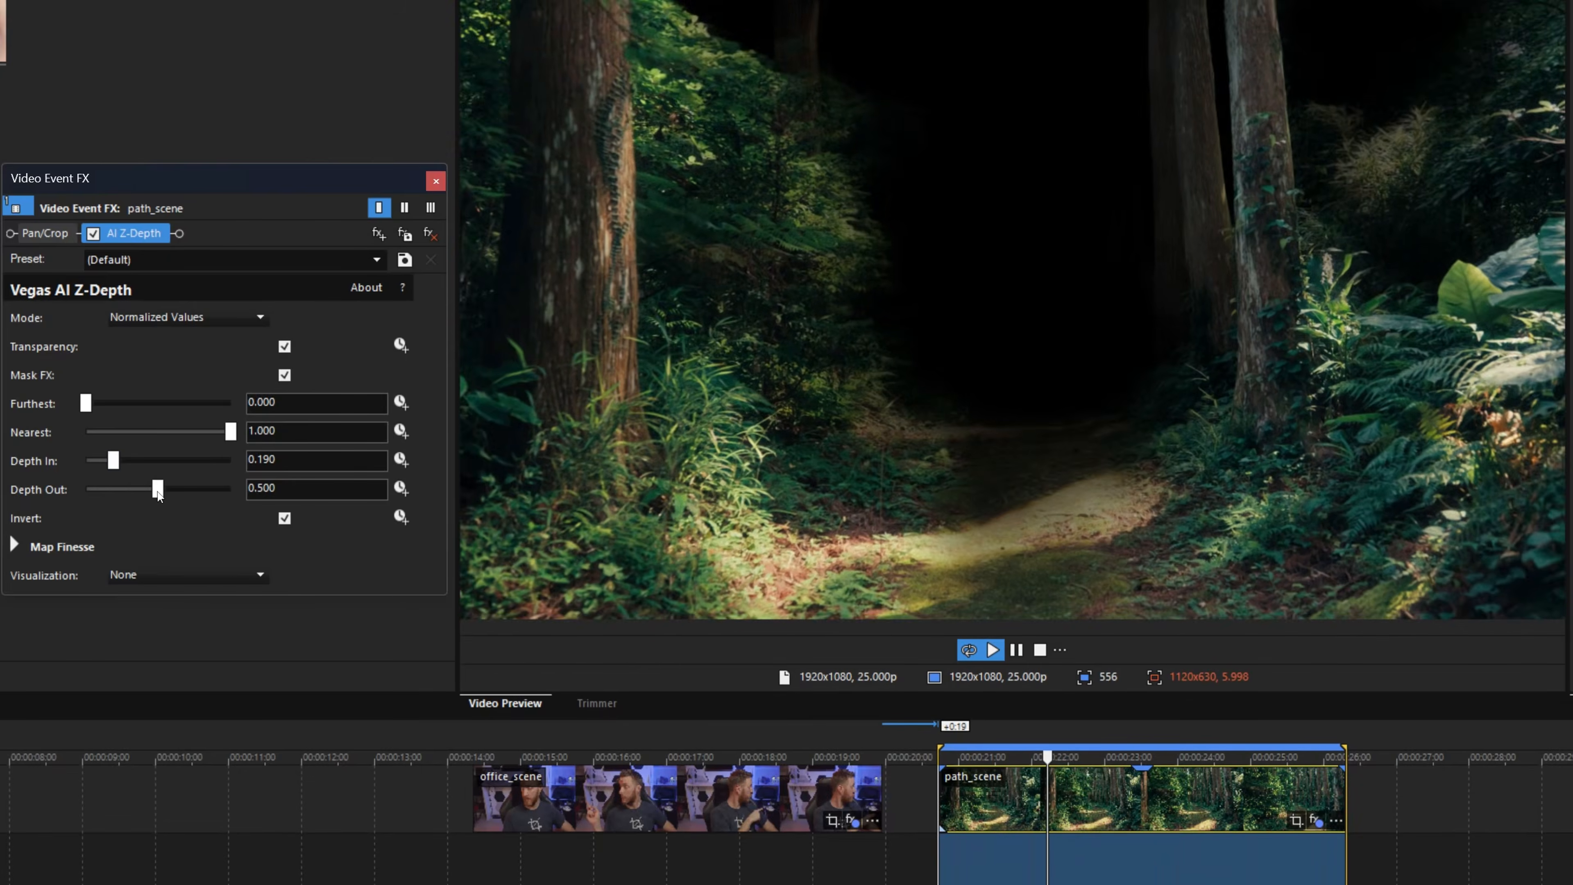
drag(158, 491, 201, 494)
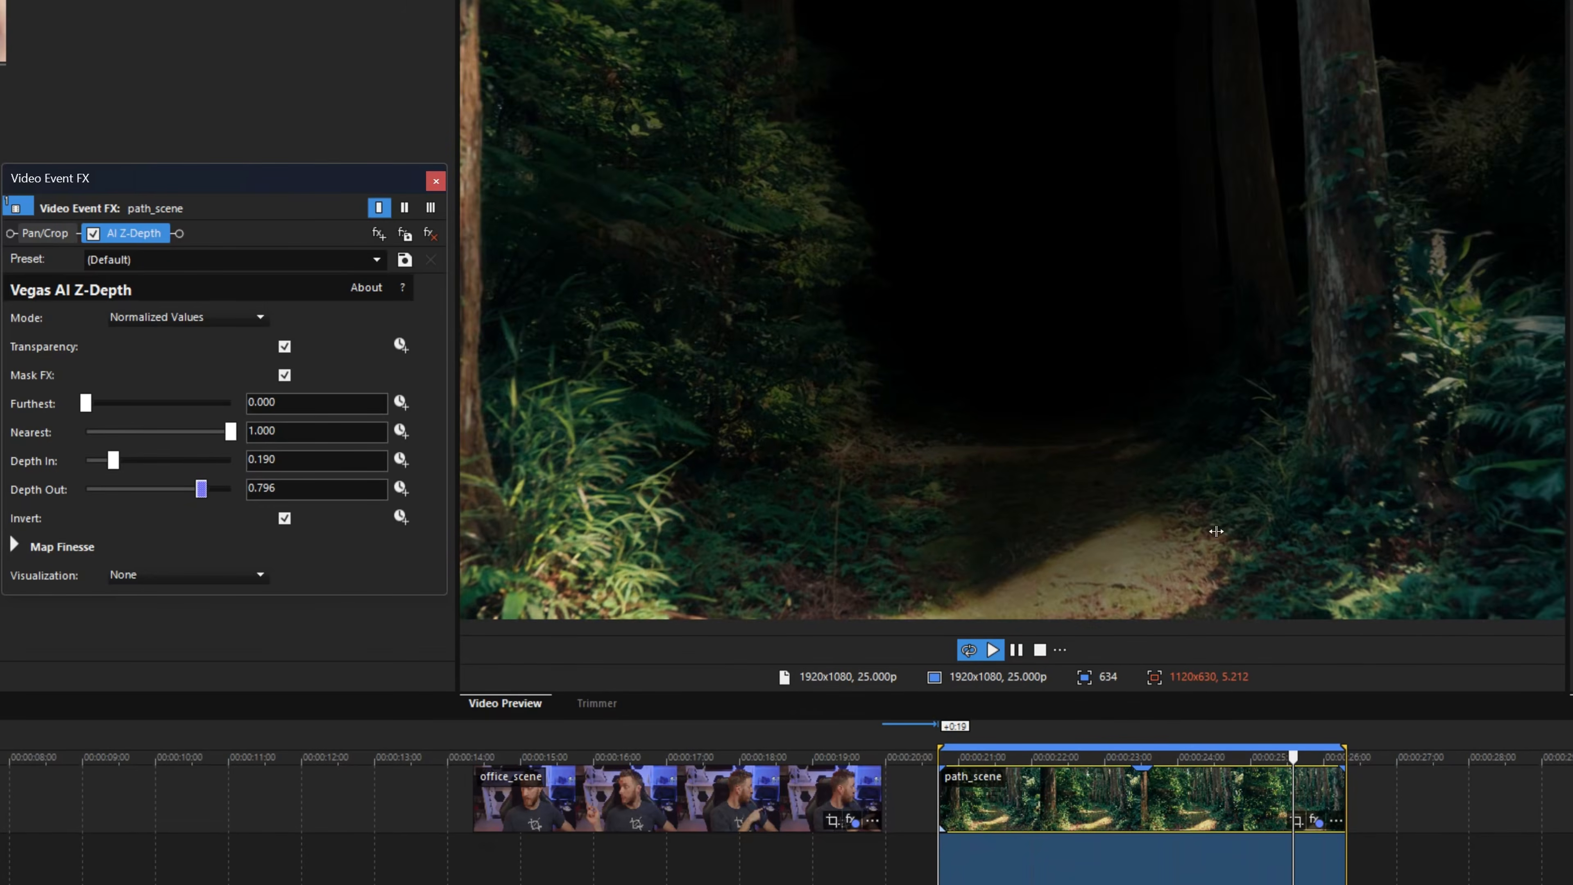
Return to the office_scene event and set its Depth In and Depth Out both to 4.0
click(559, 798)
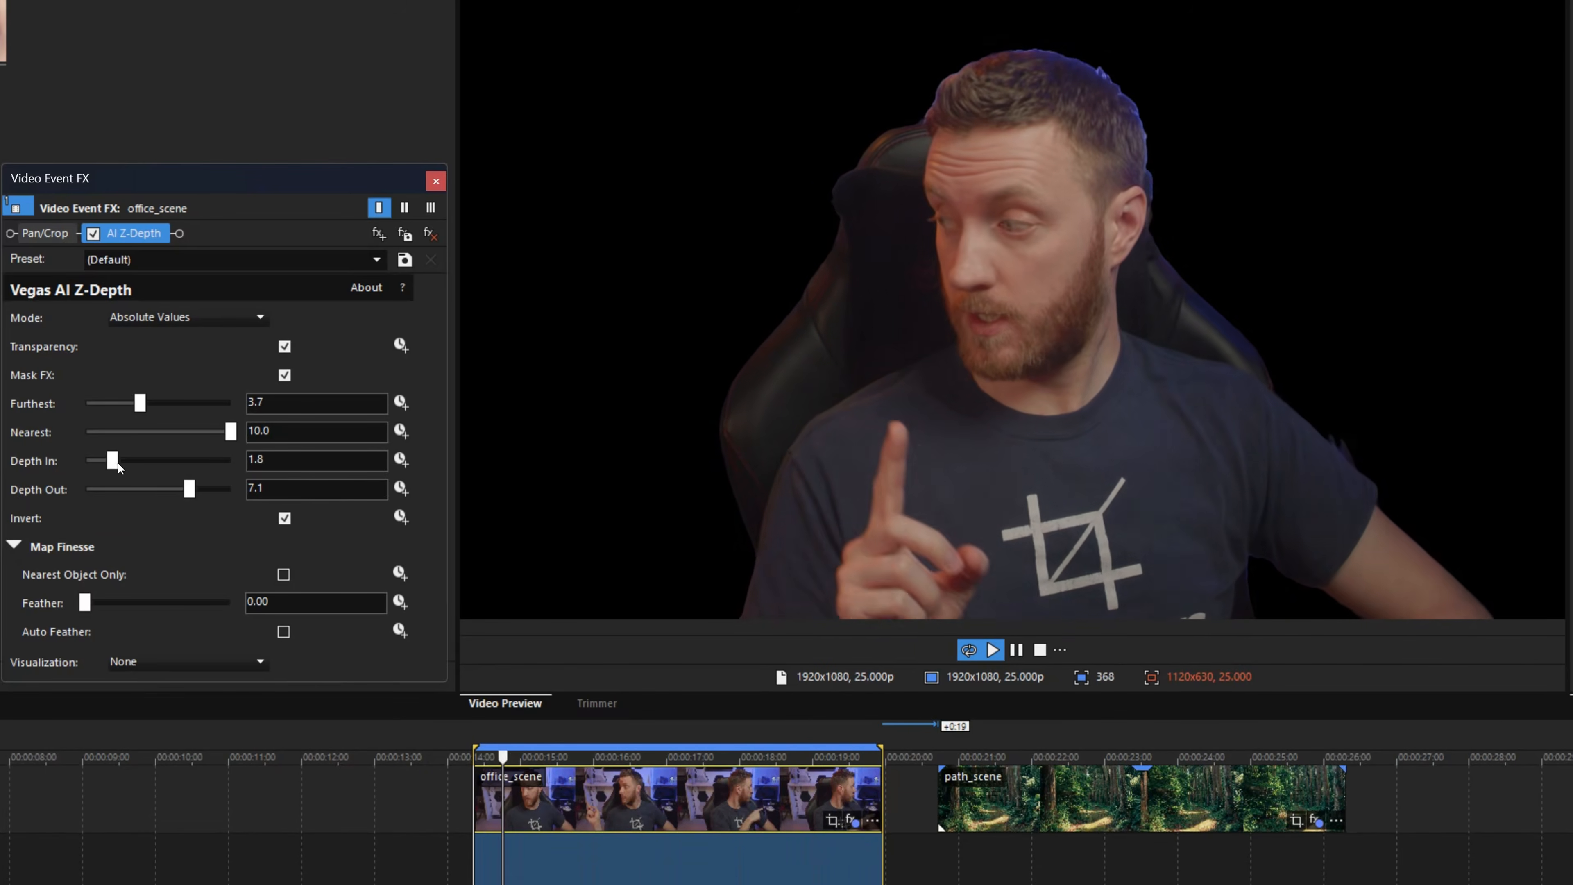
drag(117, 461, 131, 463)
drag(288, 461, 188, 444)
text(4)
key(Return)
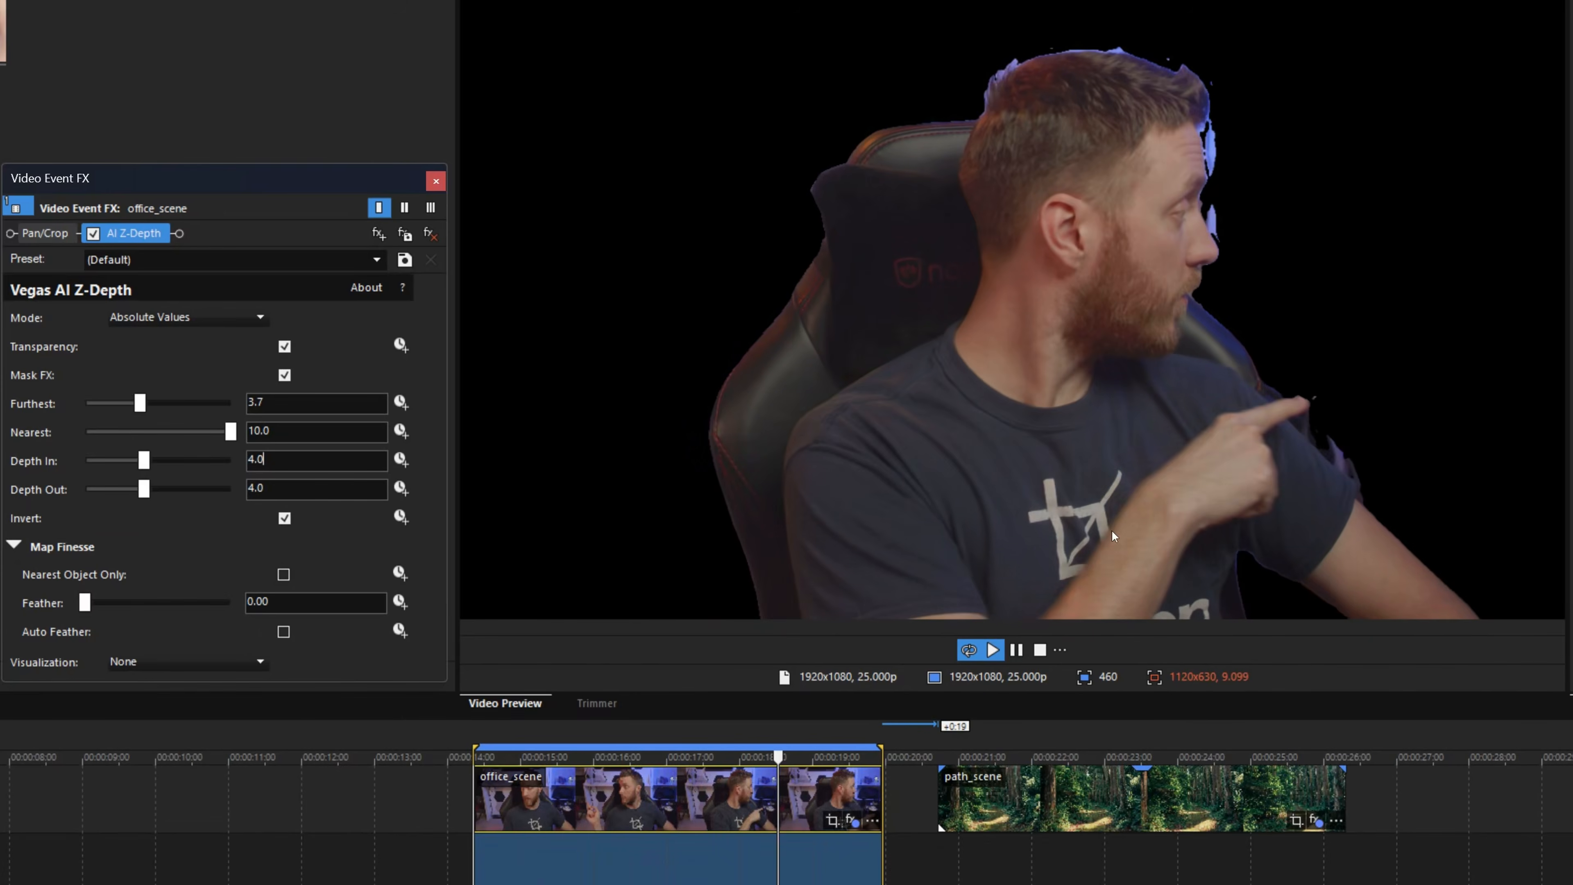
Turn Invert off and back on to compare the background mask with the foreground mask
click(285, 518)
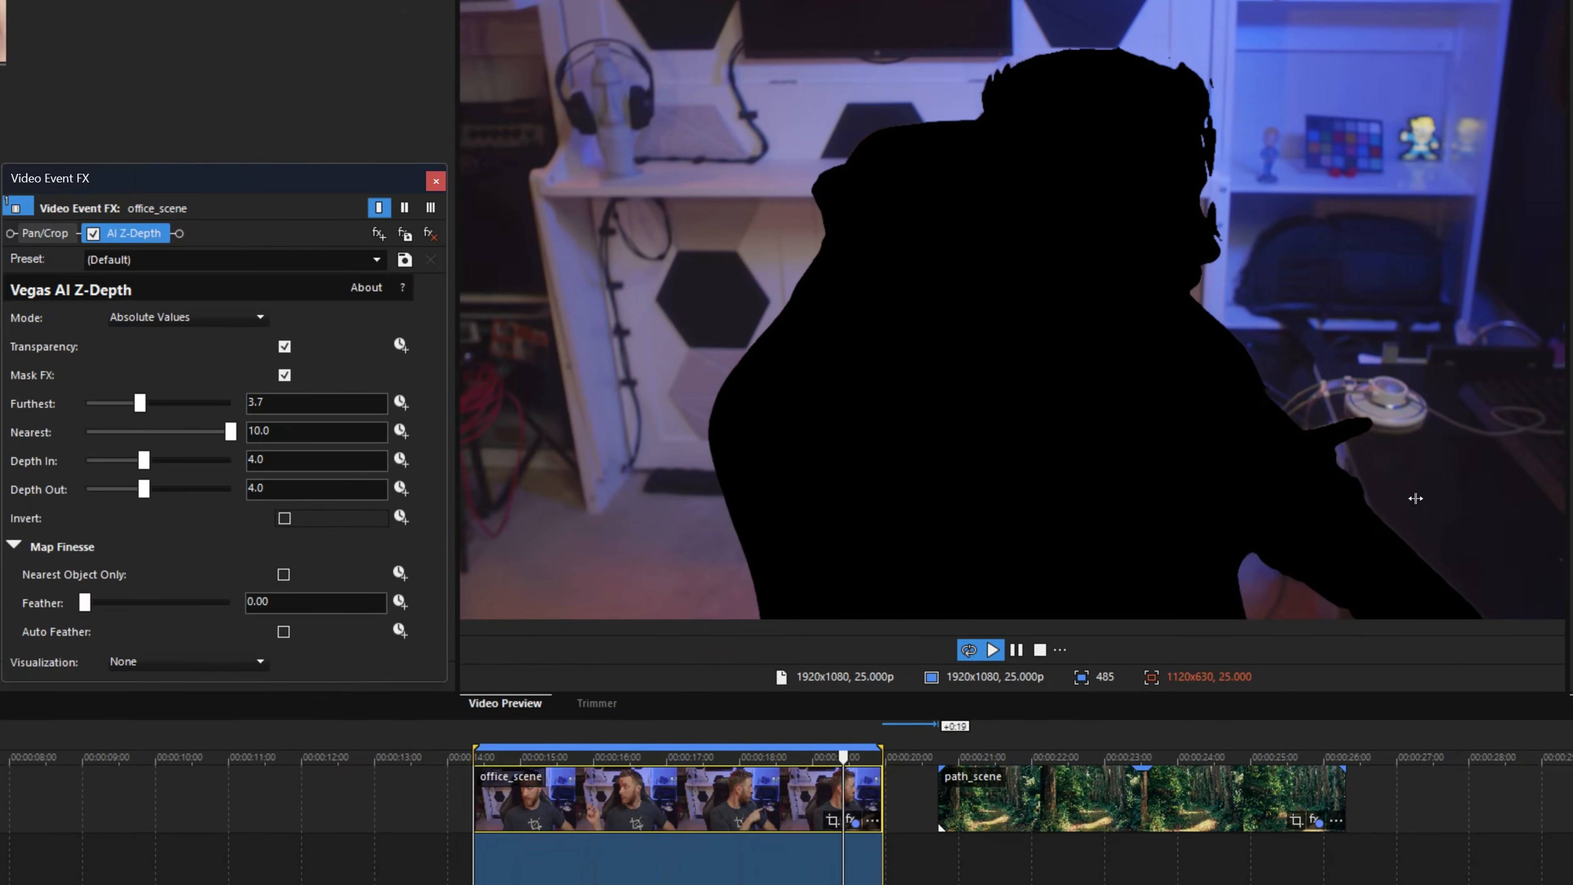
click(284, 519)
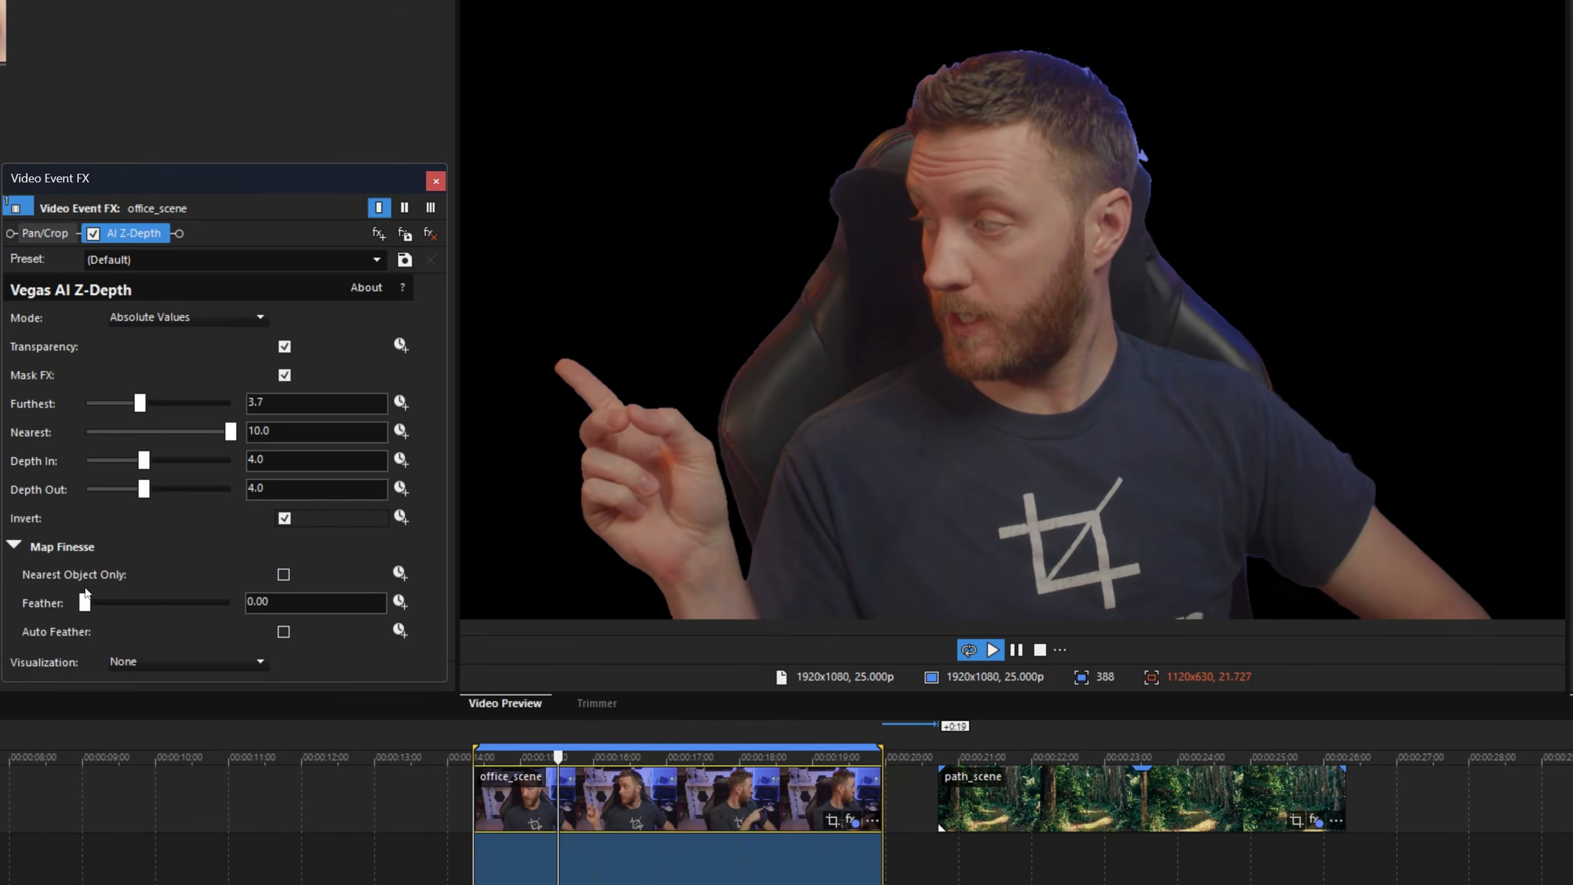
Stop the office_scene playback and enable Nearest Object Only in Map Finesse, inspecting the stray specks beside the face up close
click(612, 796)
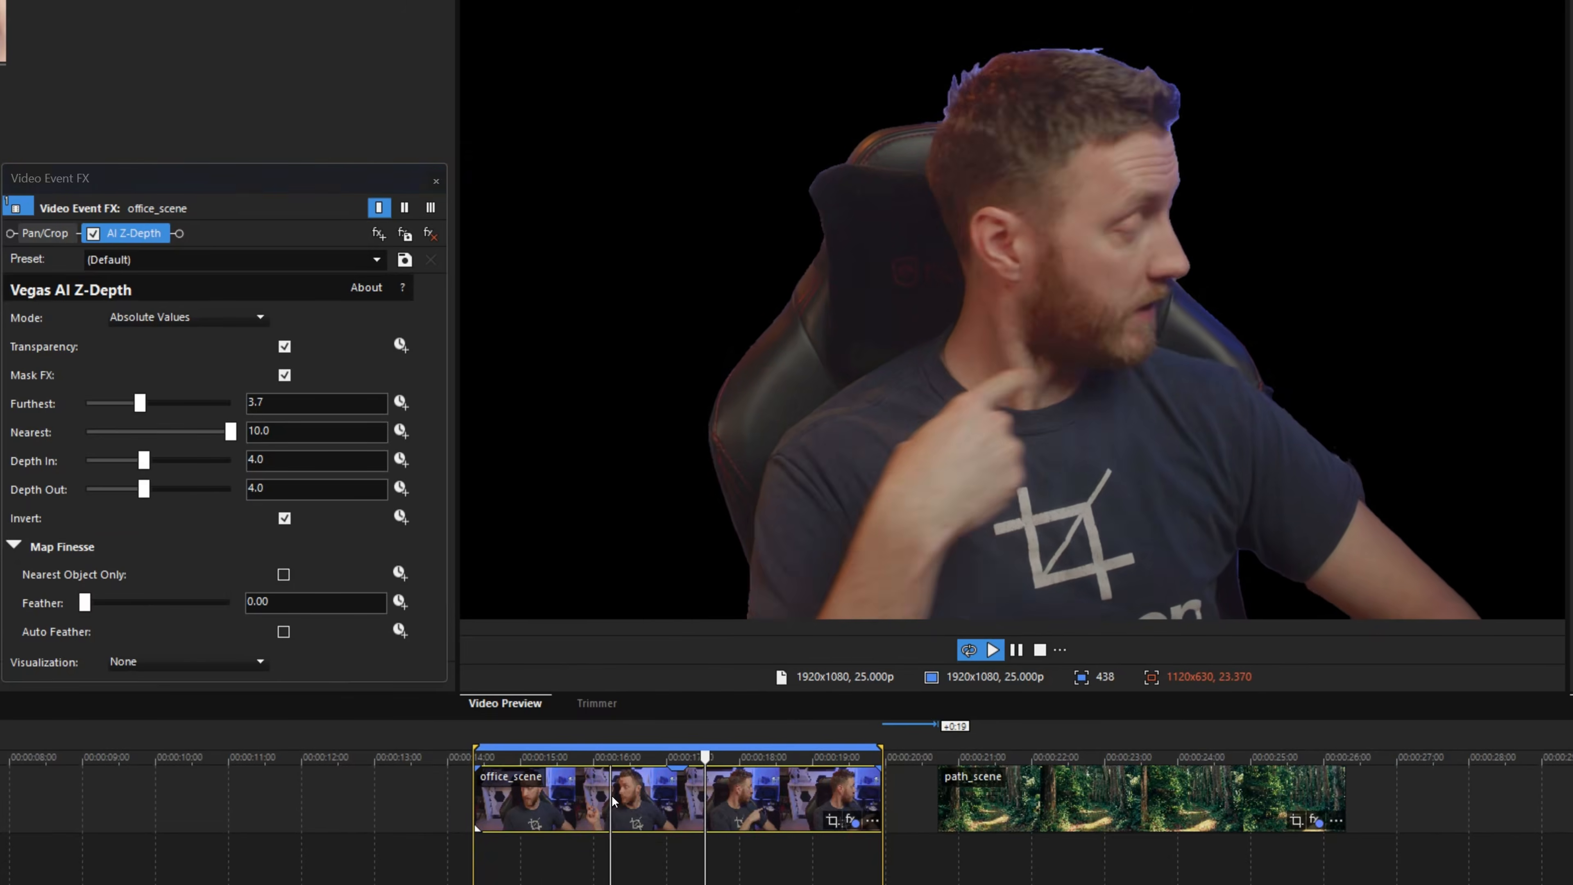
click(58, 582)
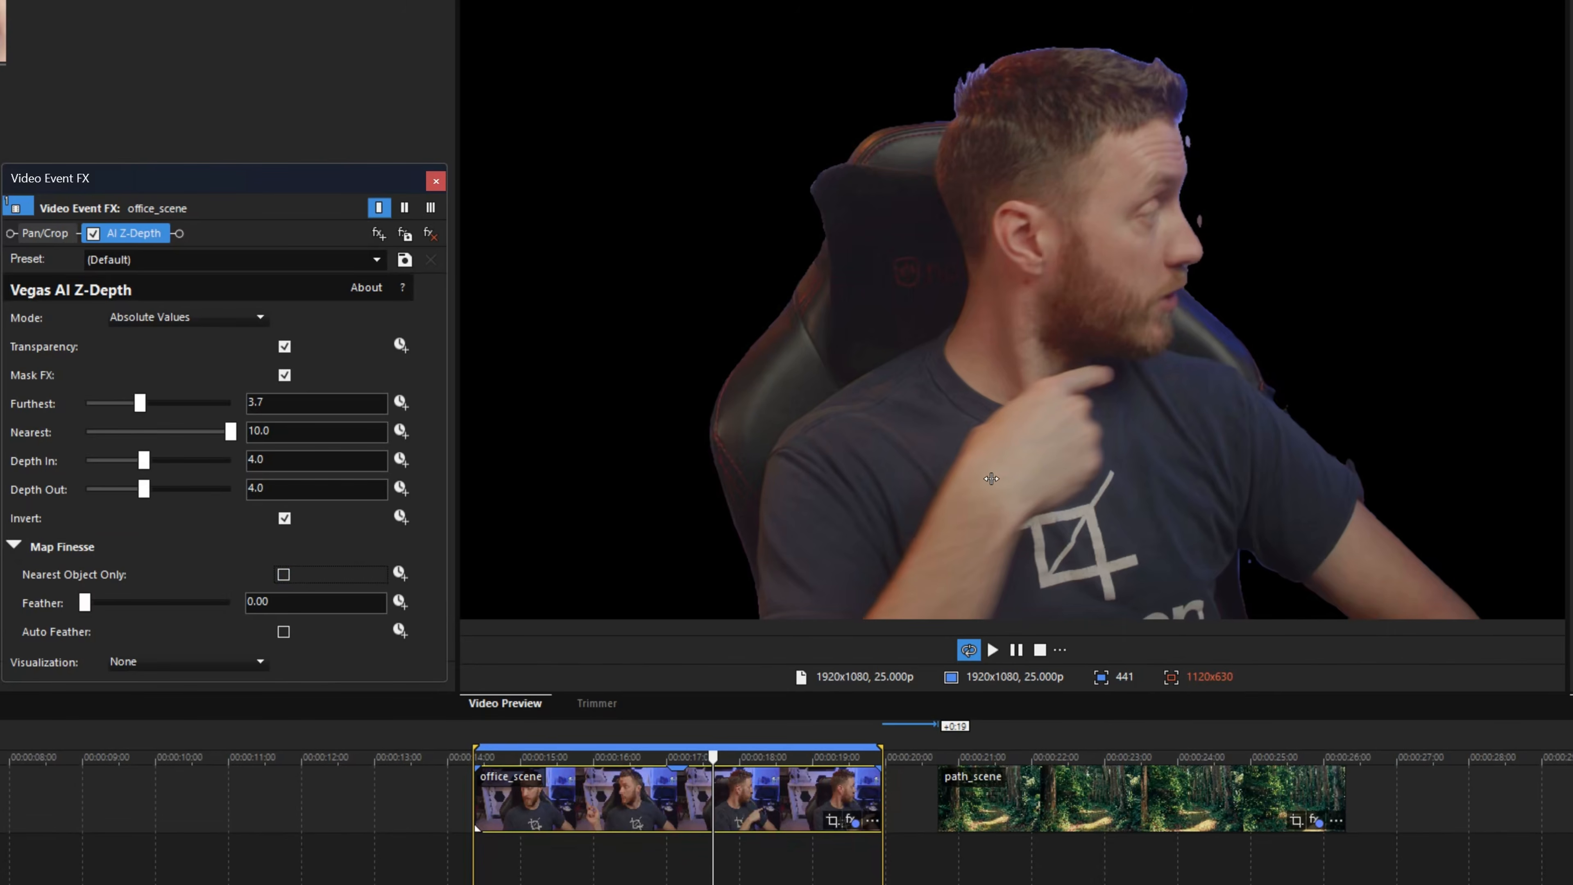
scroll(1243, 131, up, 5)
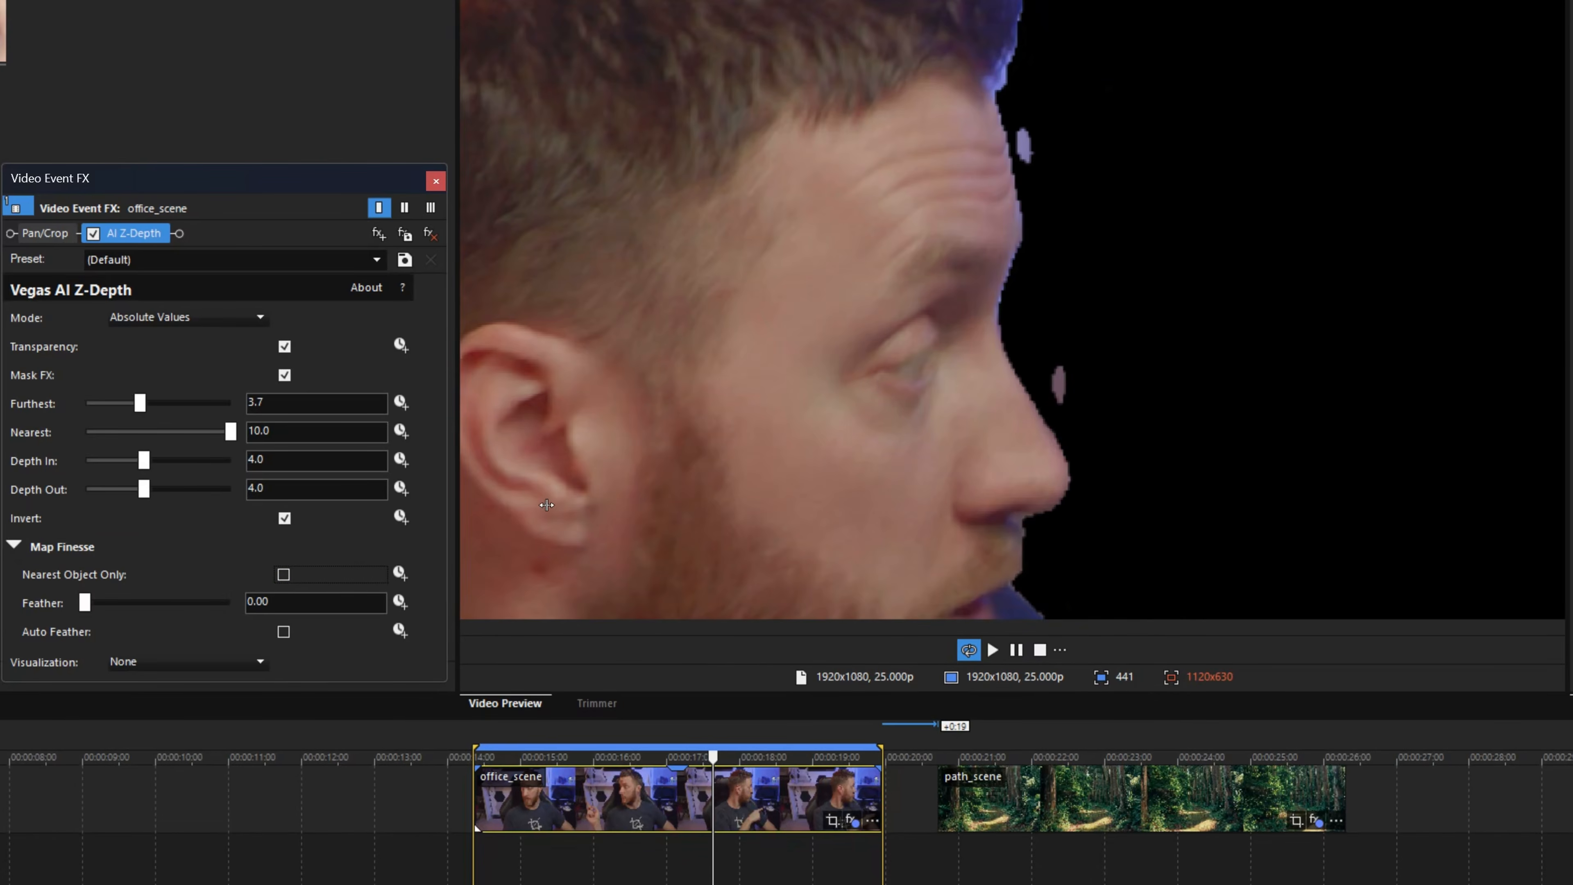
click(285, 575)
click(283, 575)
scroll(778, 428, down, 7)
scroll(575, 545, up, 3)
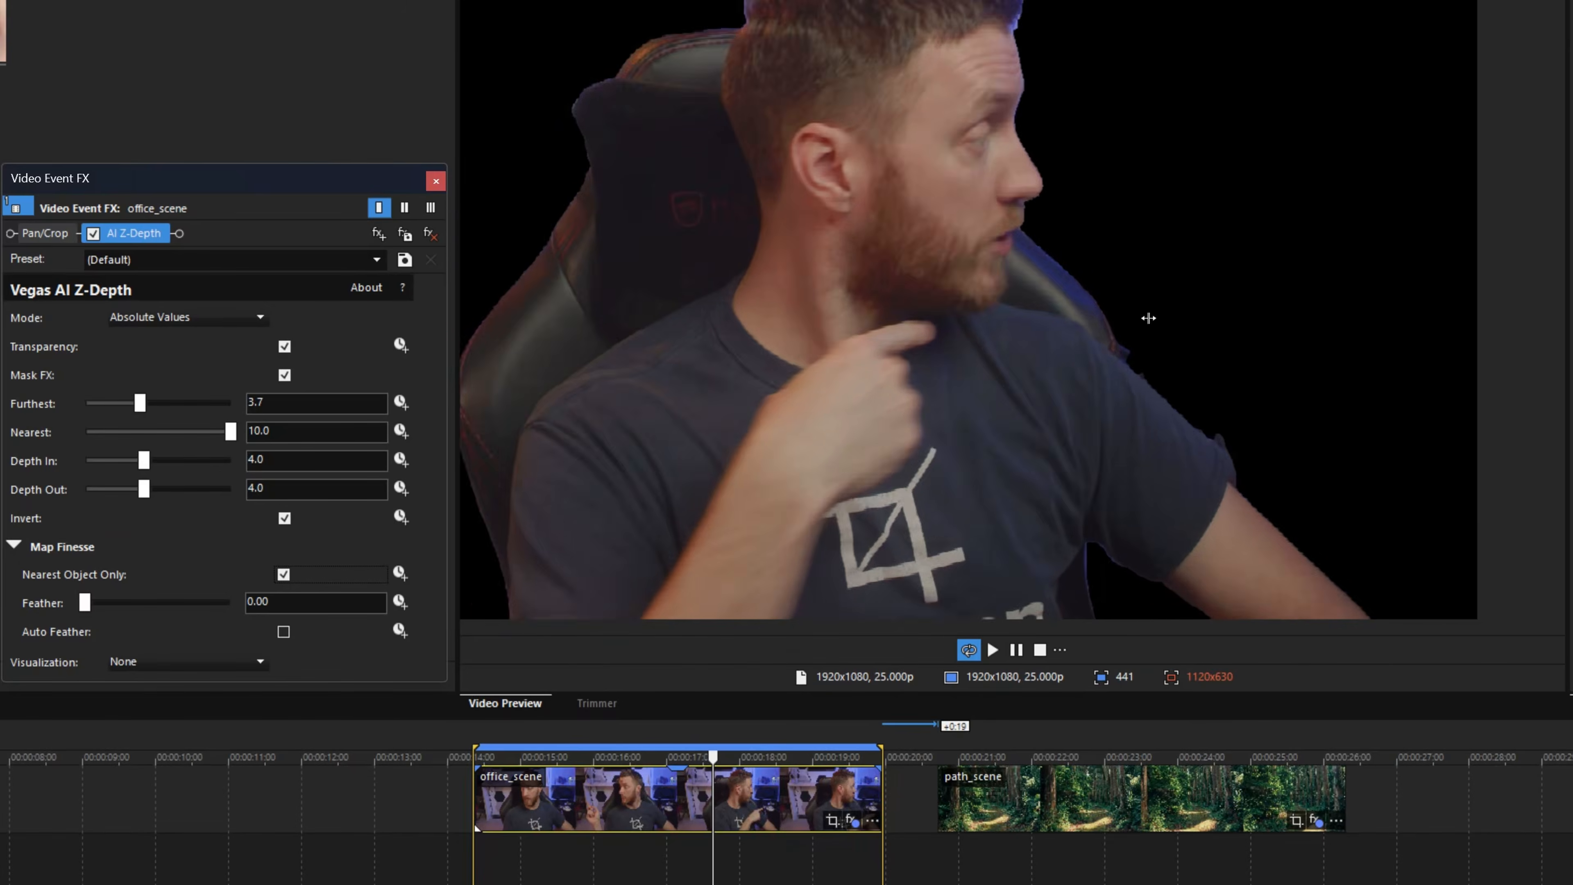
scroll(1149, 318, down, 4)
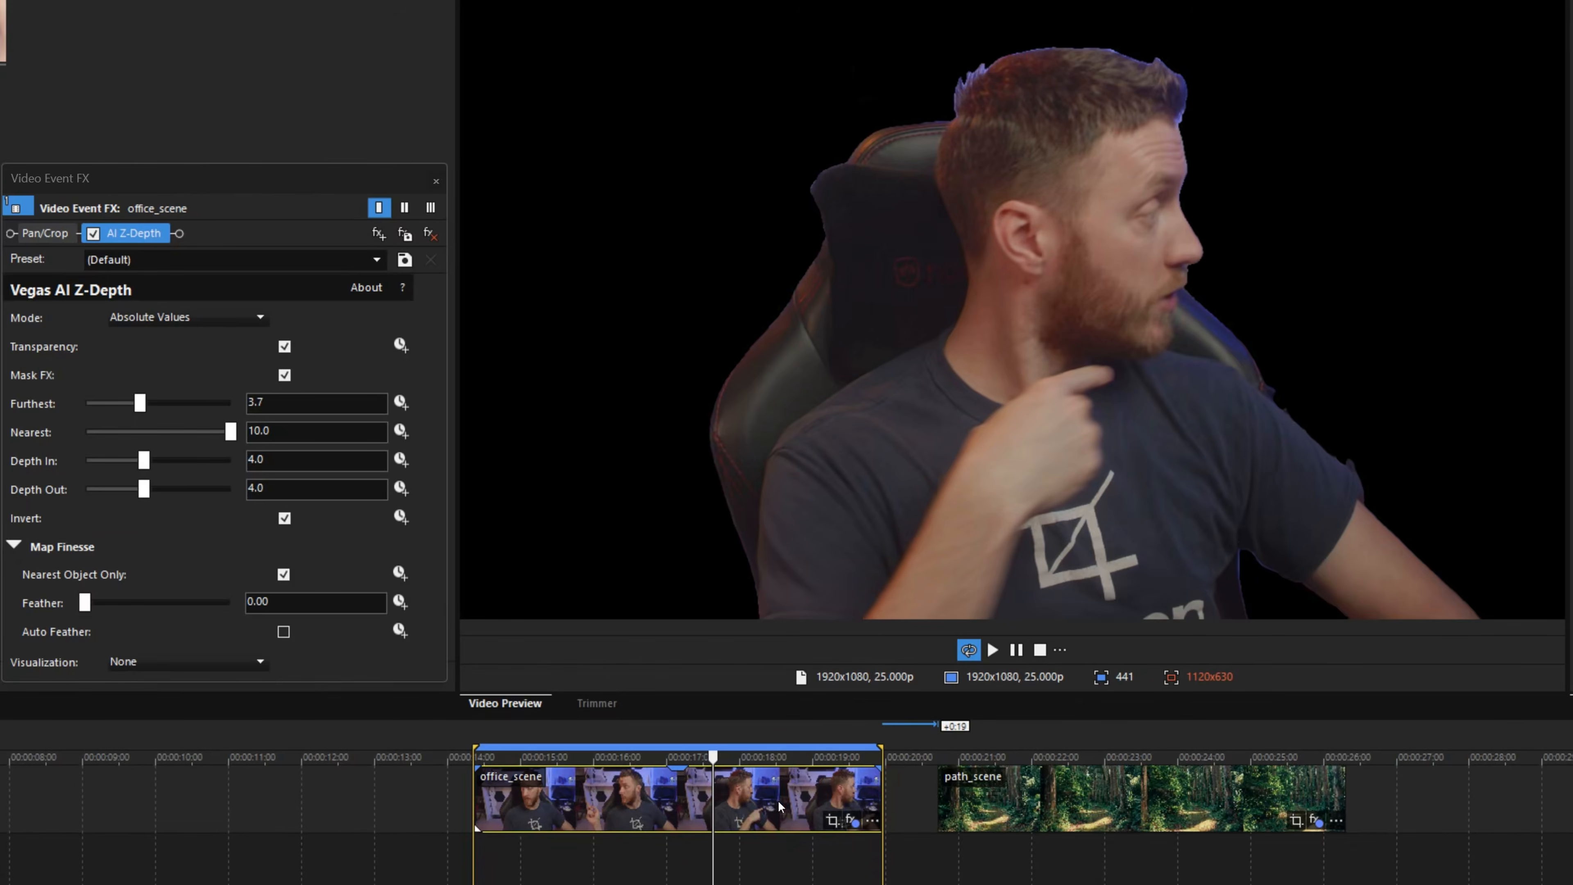
At frame 414 of office_scene, compare the mask around the raised hand with Nearest Object Only off and back on
drag(707, 802, 636, 805)
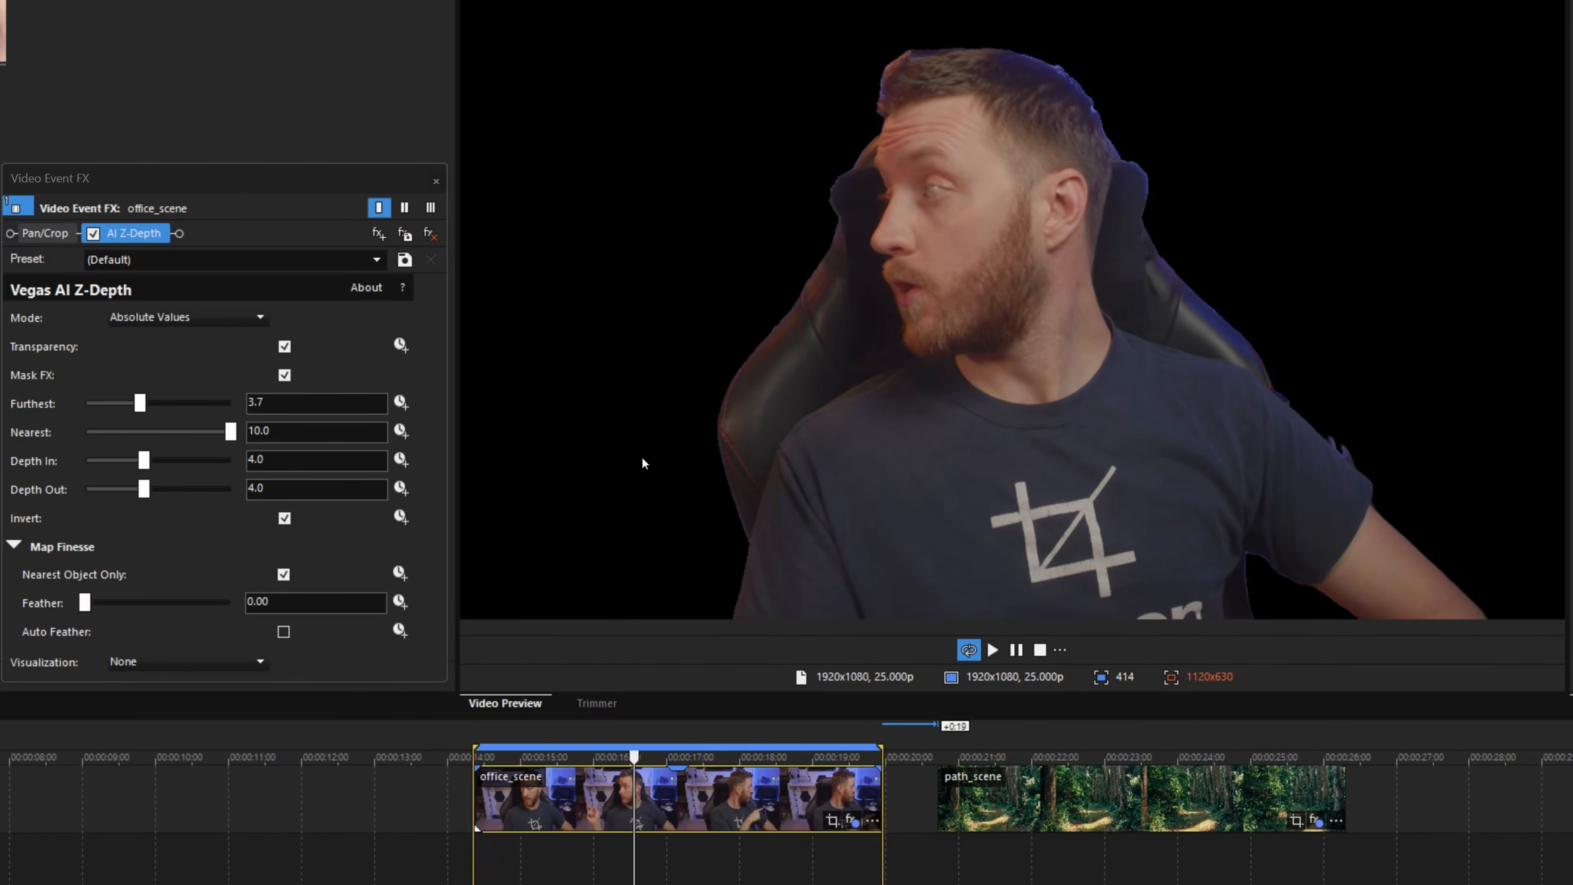
scroll(736, 579, up, 3)
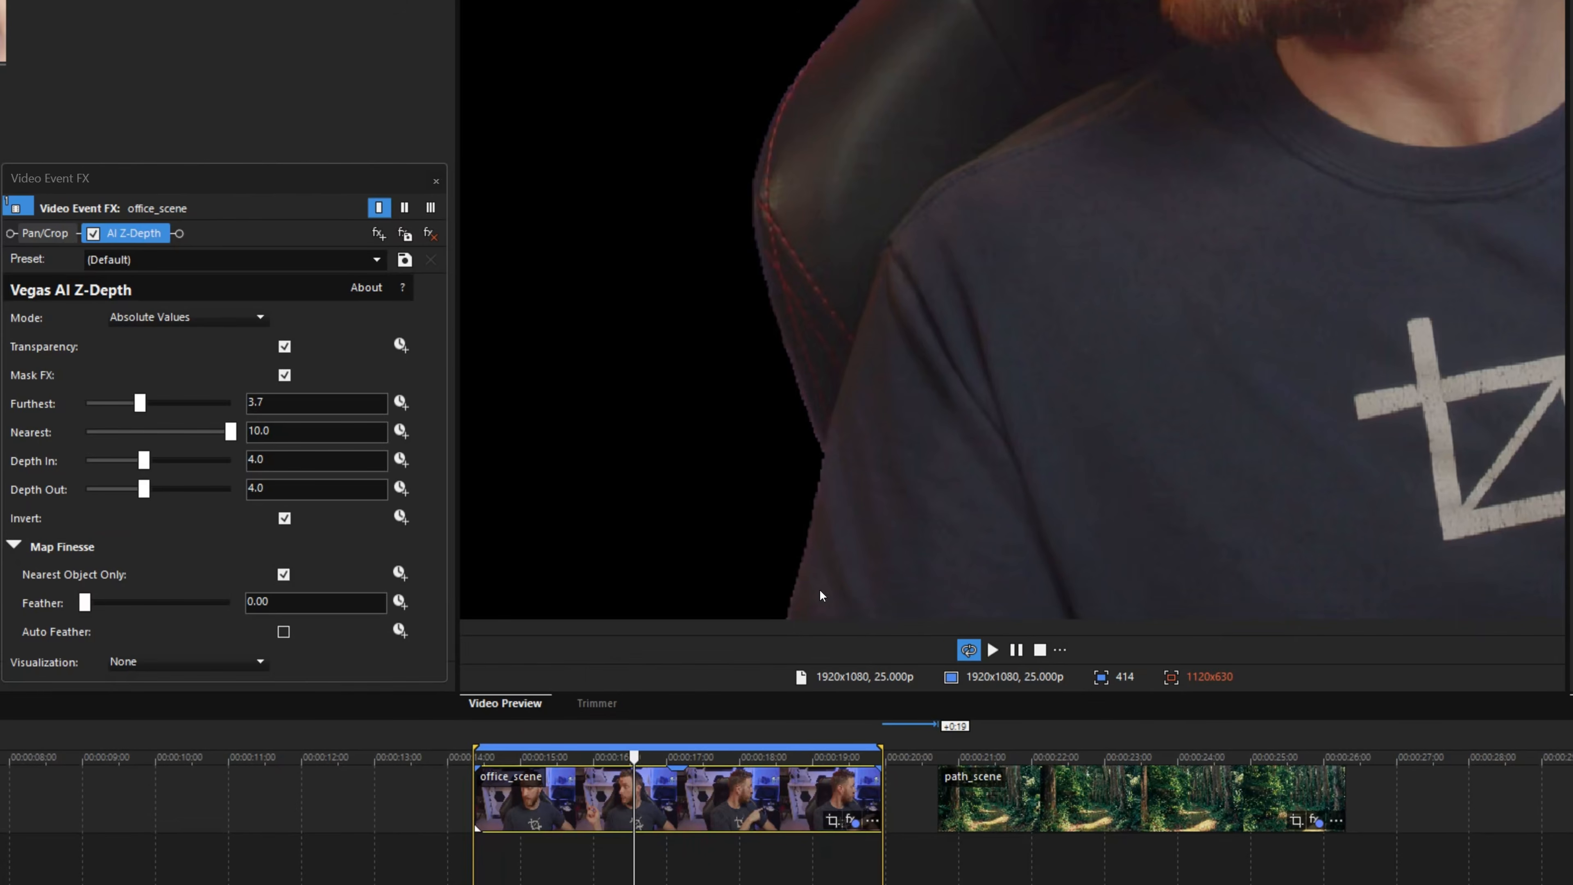
click(284, 575)
scroll(754, 626, up, 2)
scroll(762, 623, up, 1)
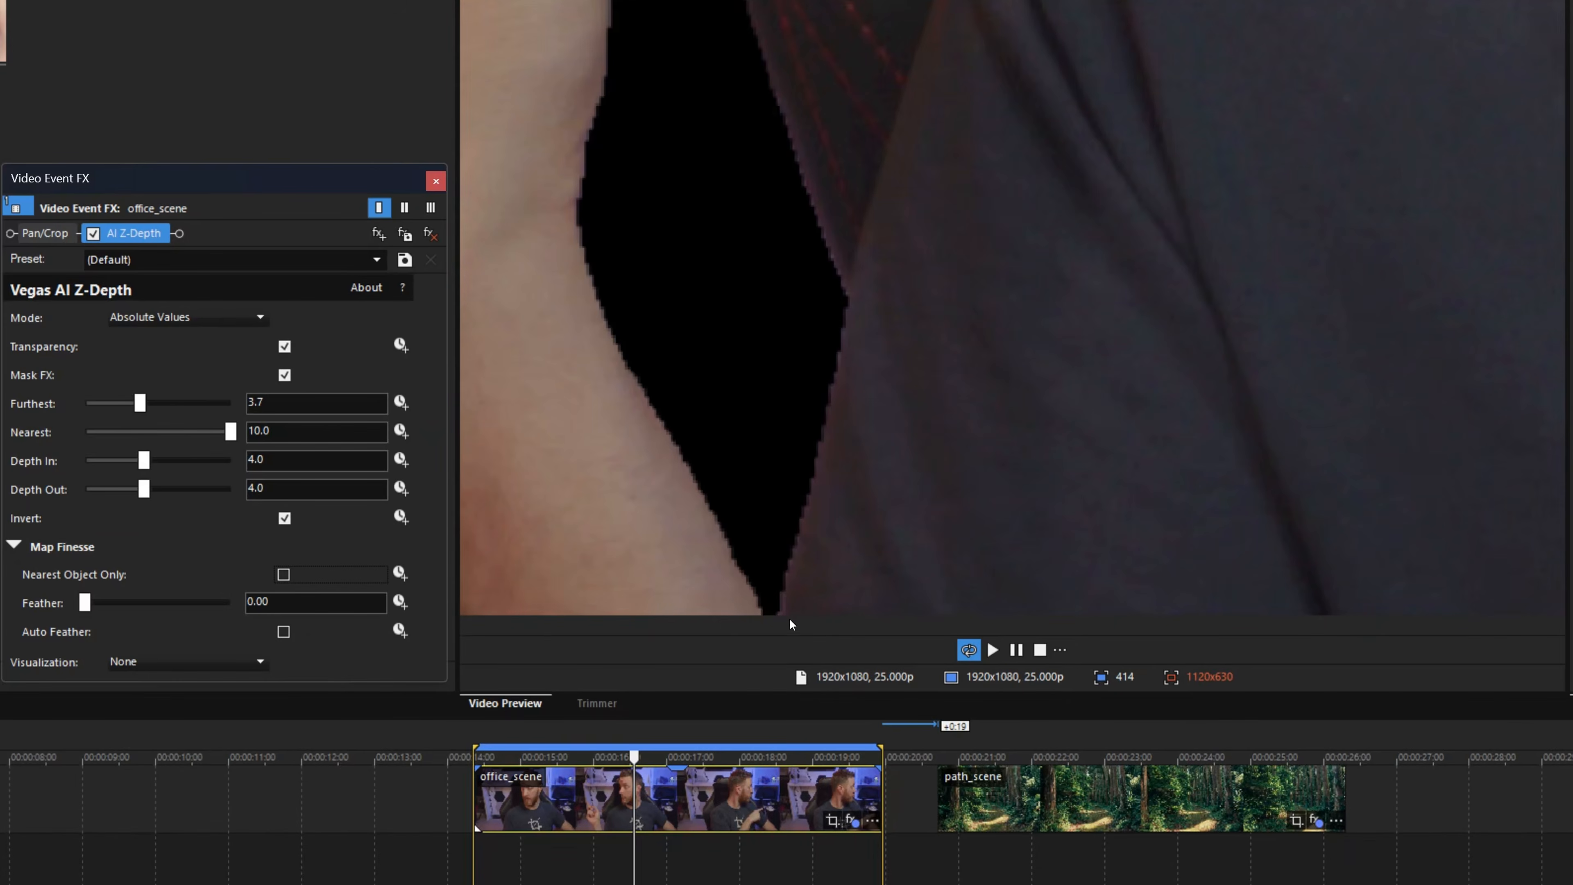
scroll(805, 502, down, 6)
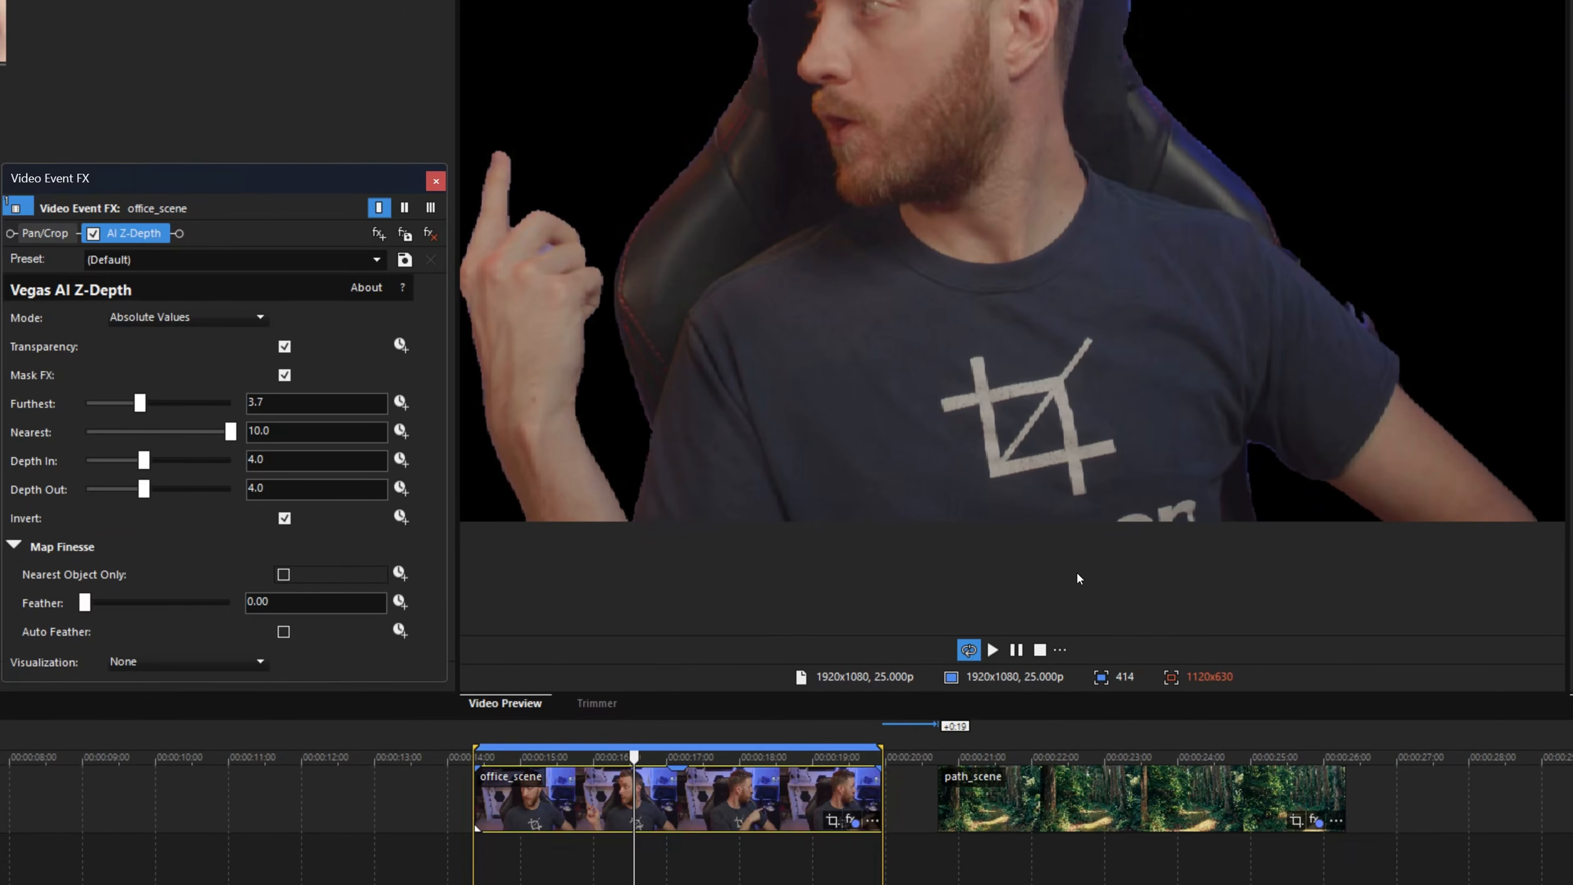
scroll(1057, 174, up, 1)
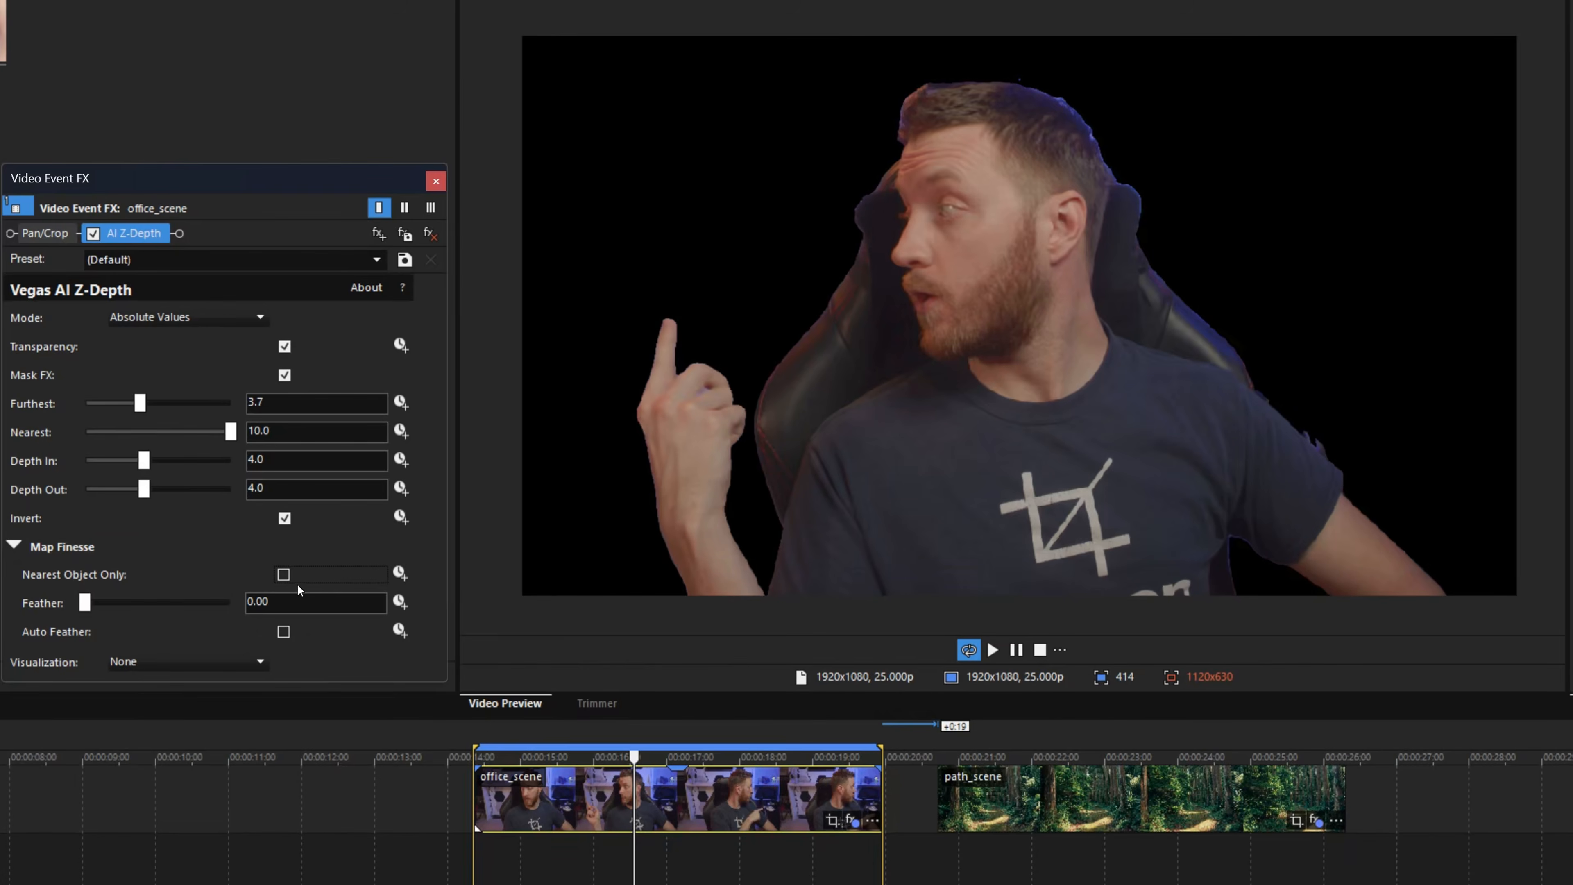
click(283, 575)
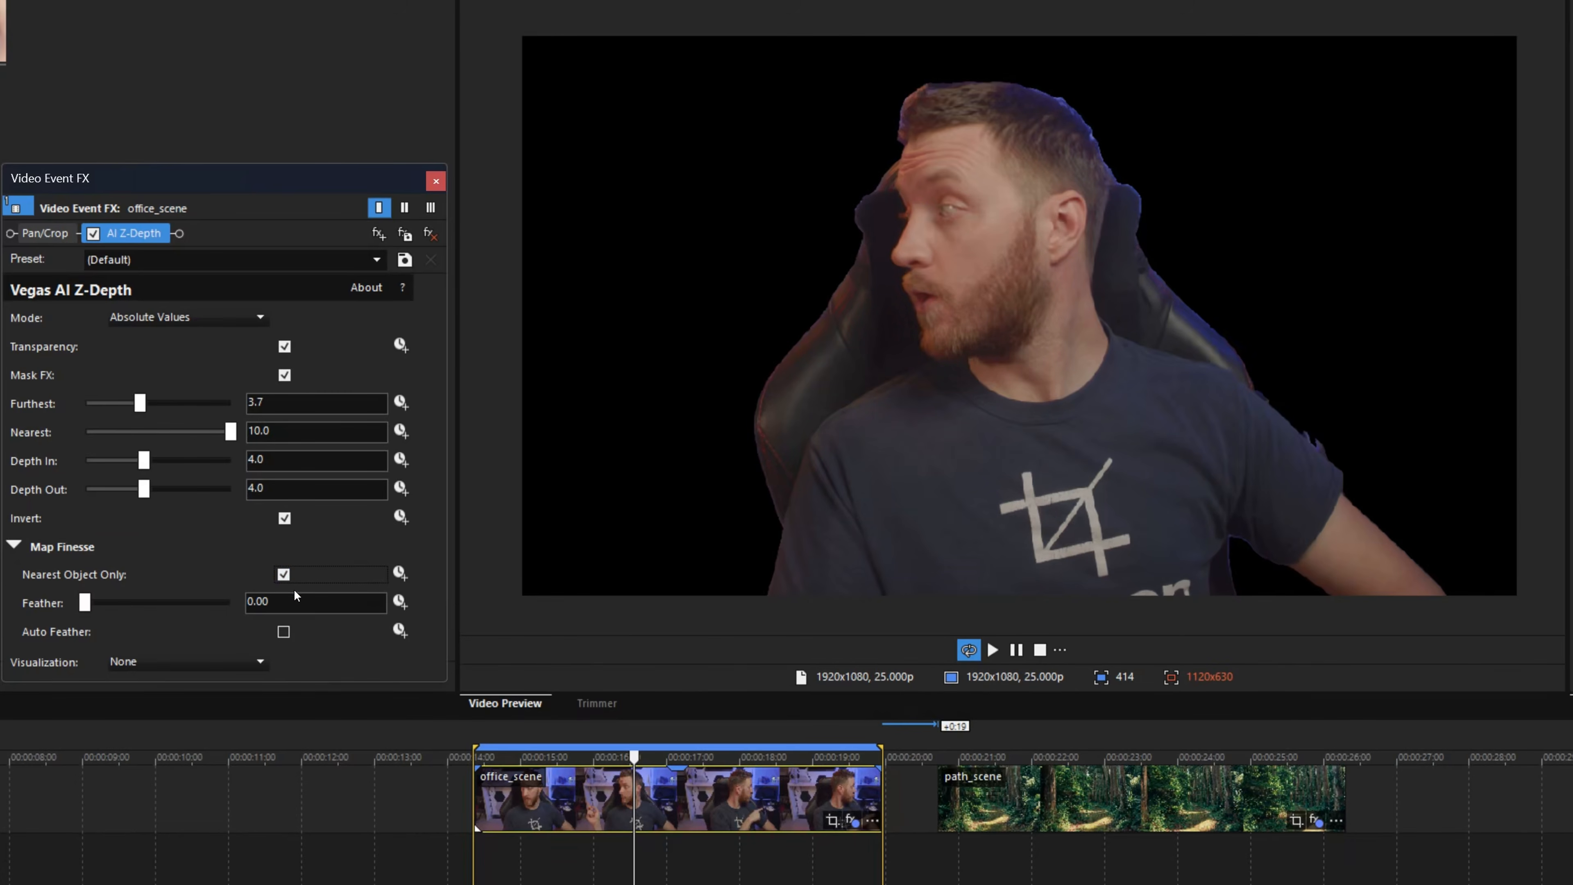
Turn off Nearest Object Only on office_scene and set the Map Finesse Feather to 0.01, inspecting the chair edge up close
click(283, 574)
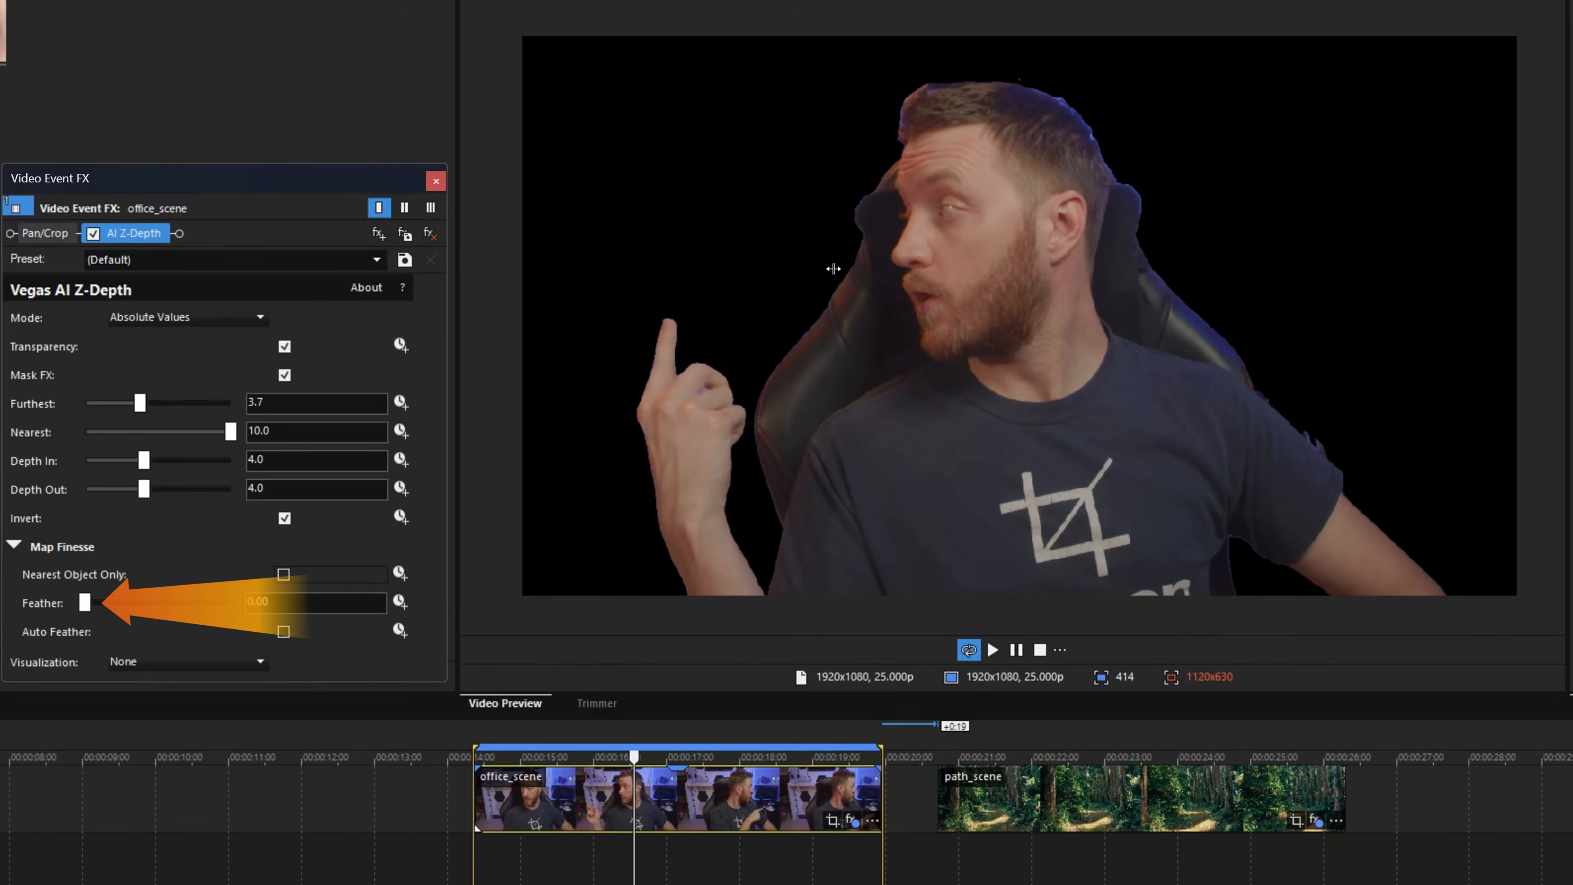
scroll(778, 306, up, 3)
scroll(779, 306, up, 5)
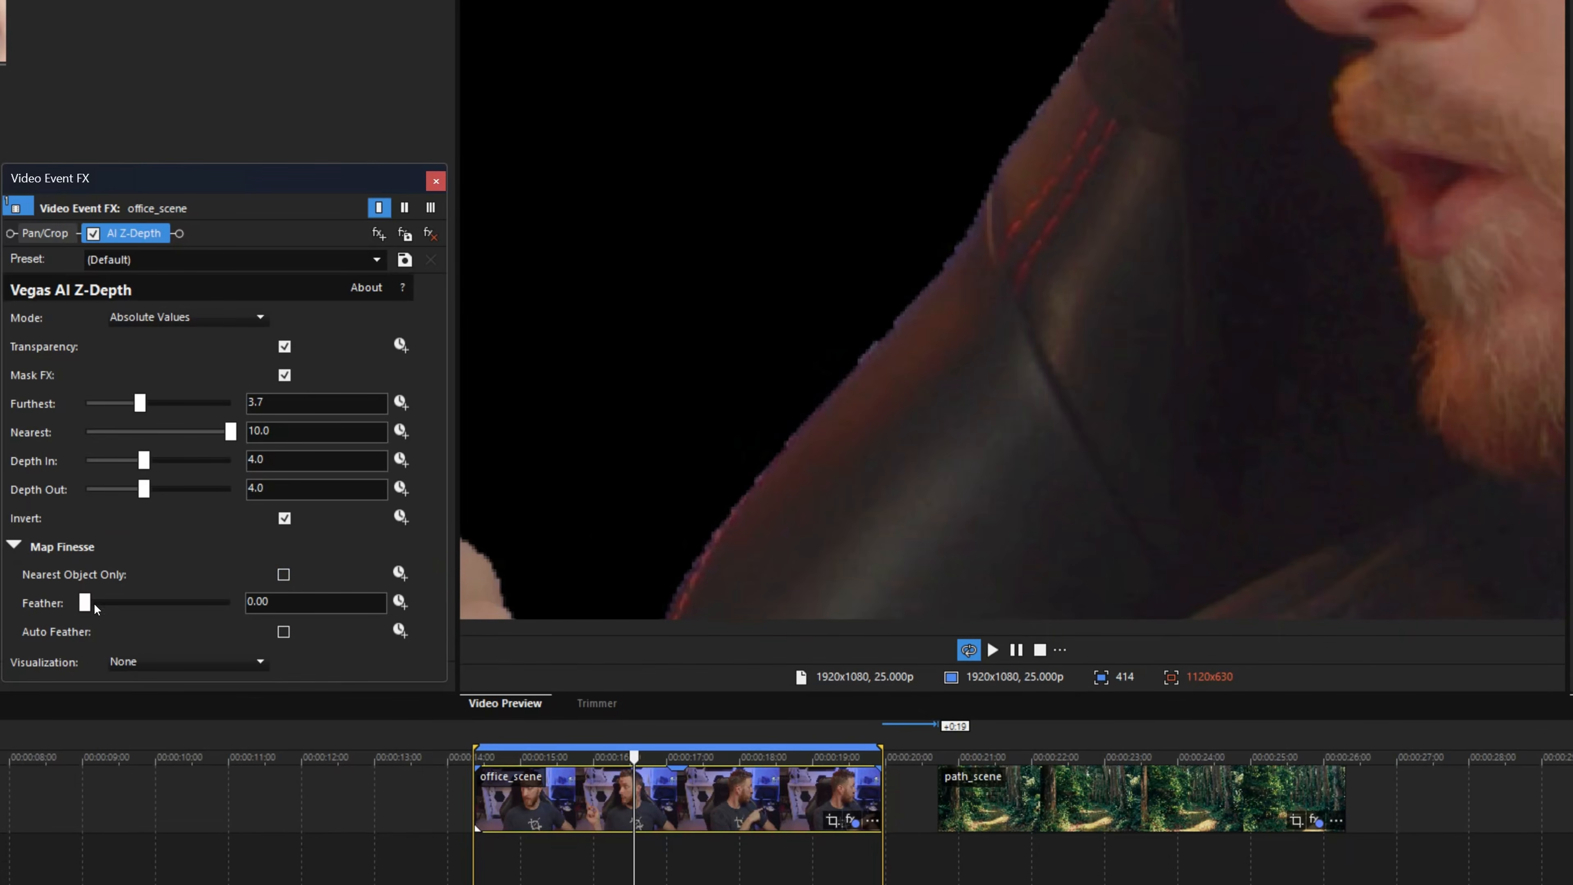
drag(87, 609, 88, 610)
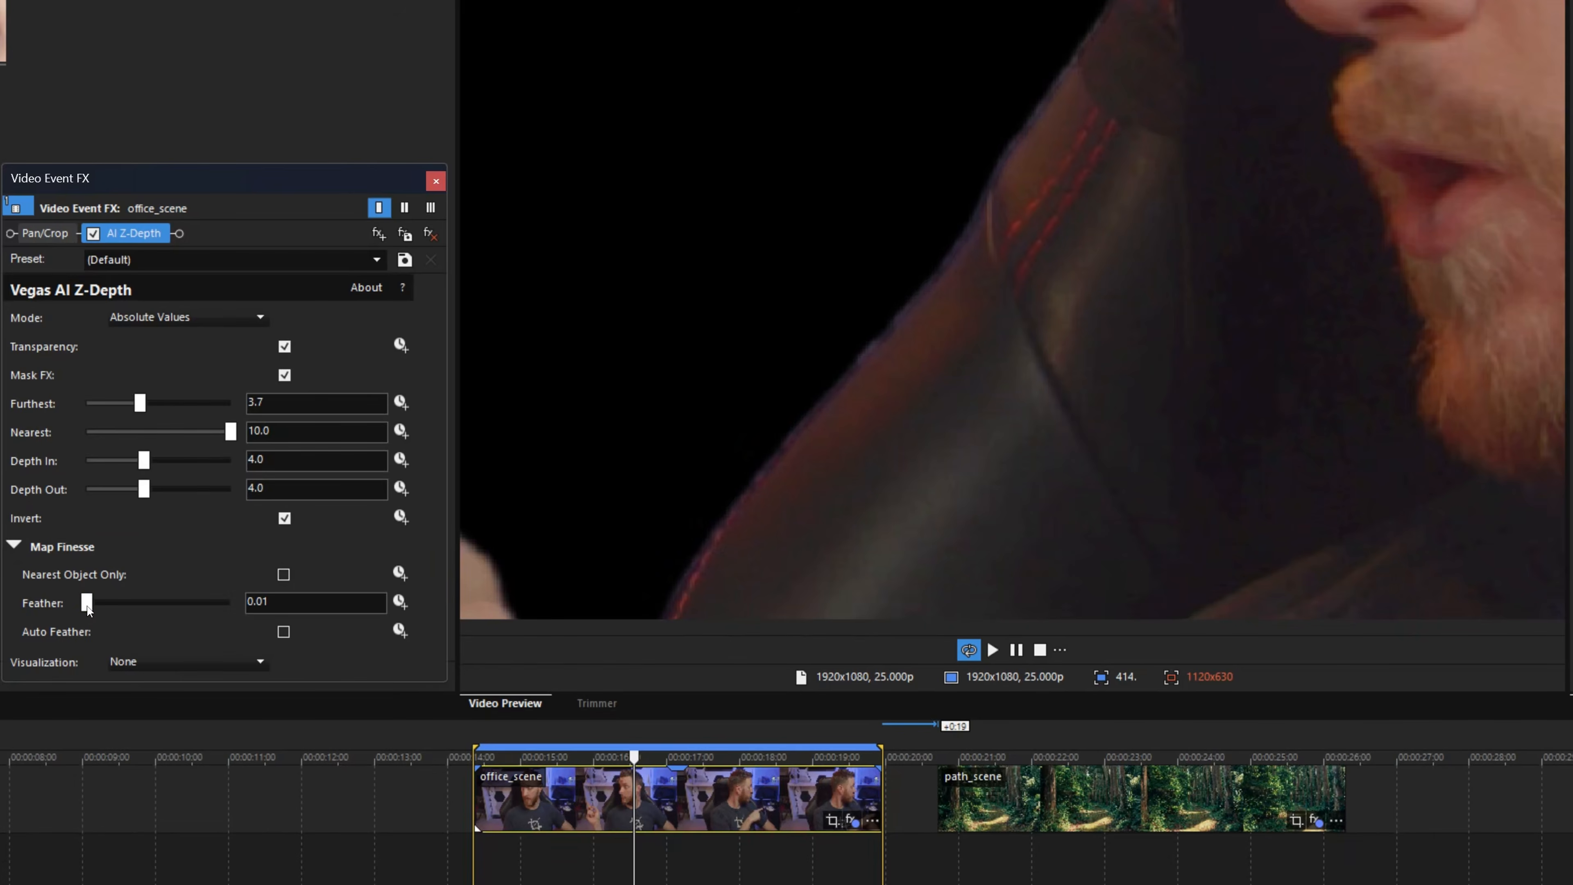
Try stronger Feather values of 1.00 and 2.00 to compare how the edges of the hand and chair soften
scroll(997, 204, down, 2)
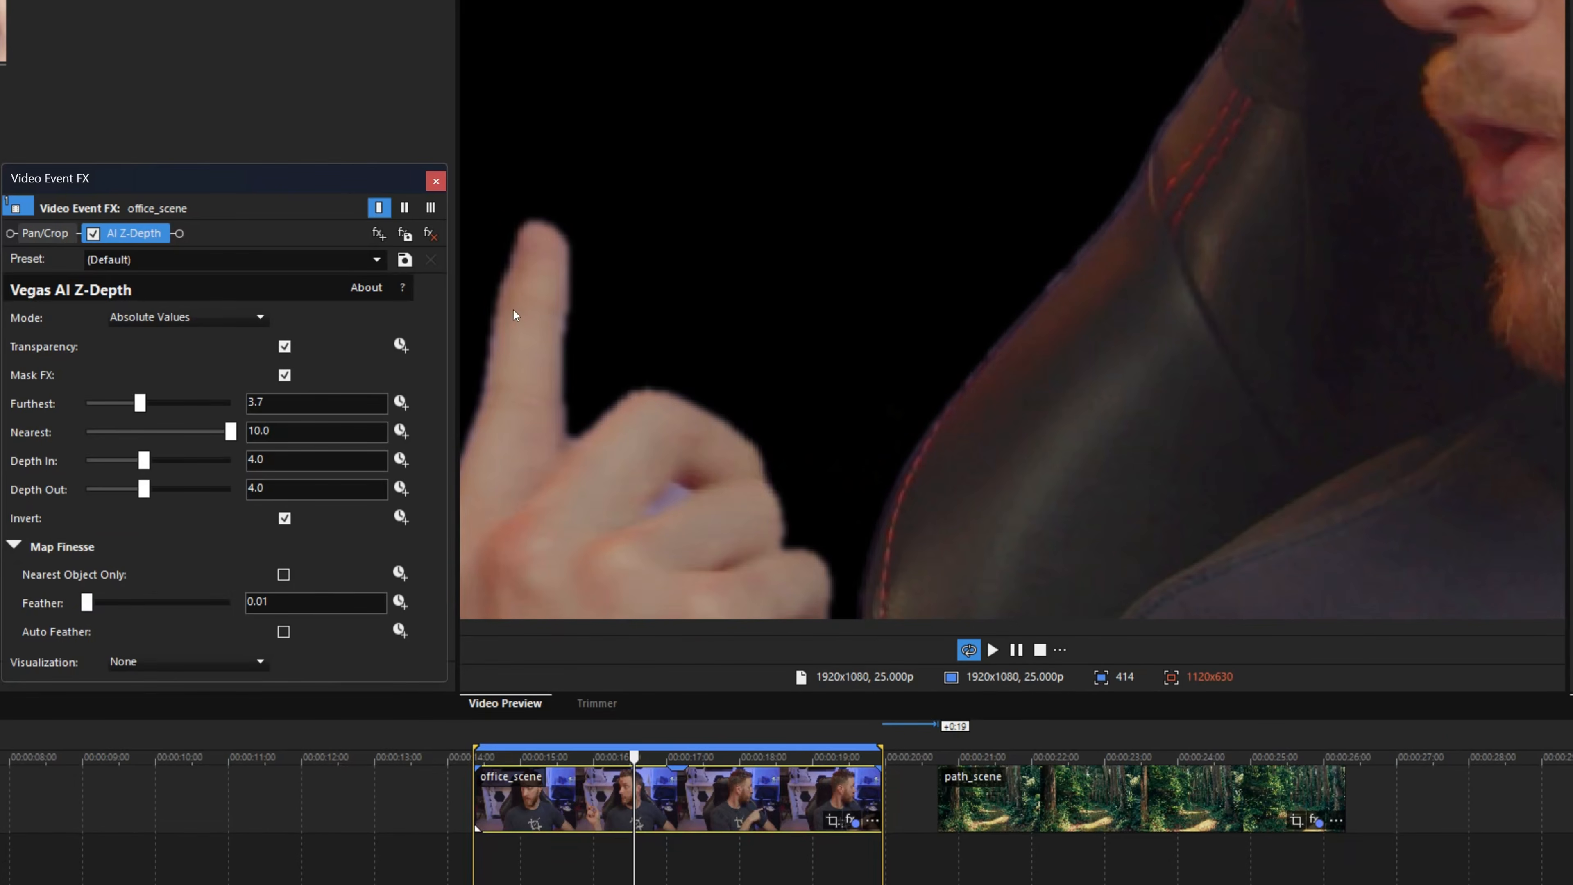
drag(87, 605, 104, 608)
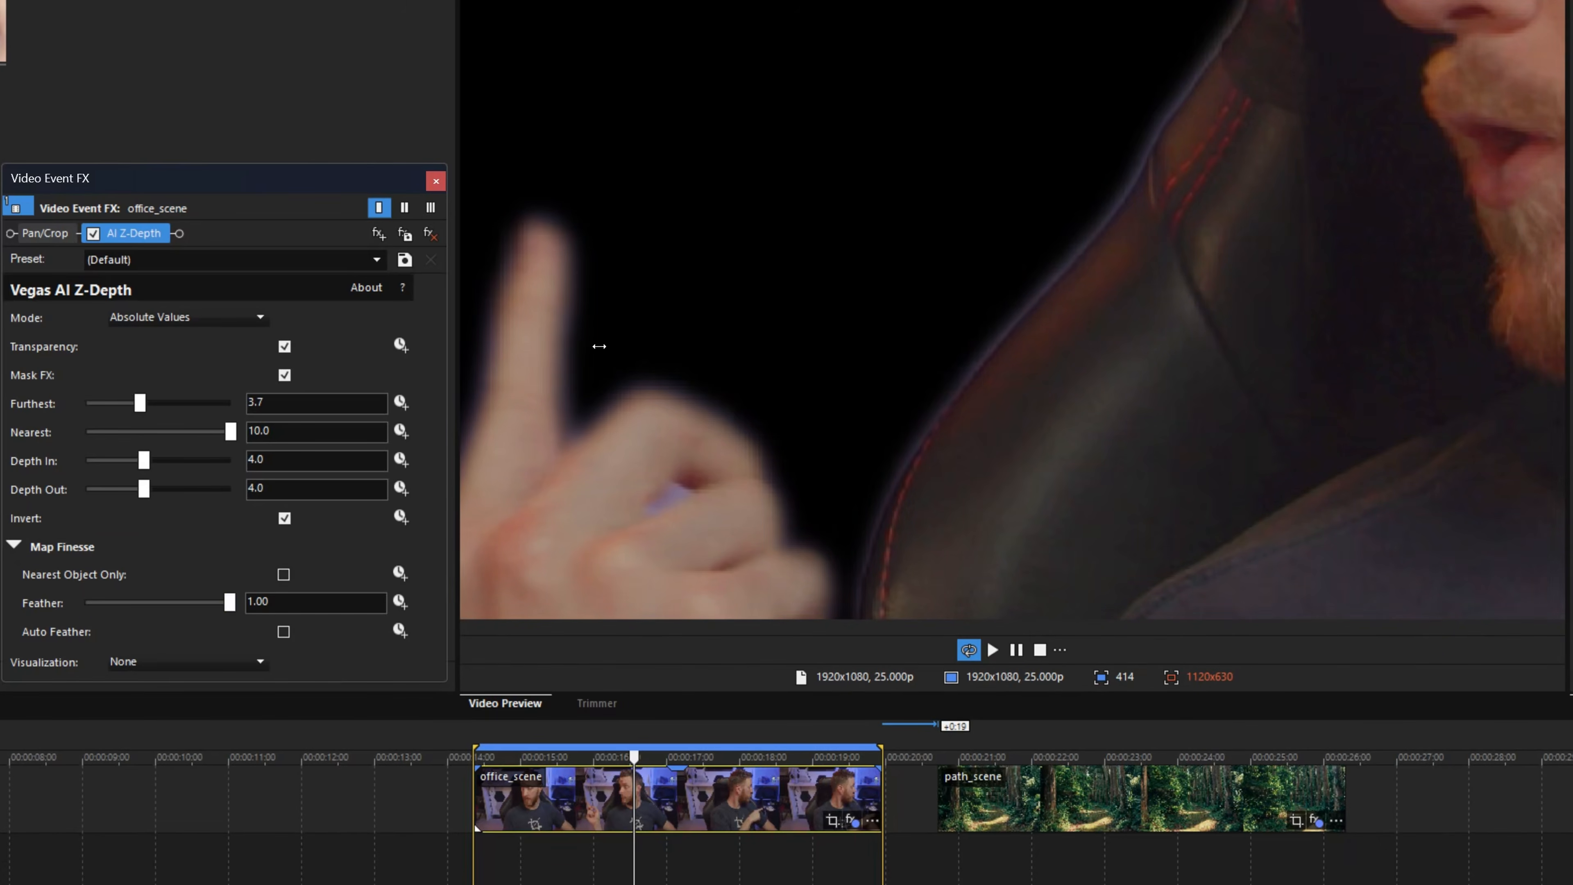
drag(217, 602, 377, 602)
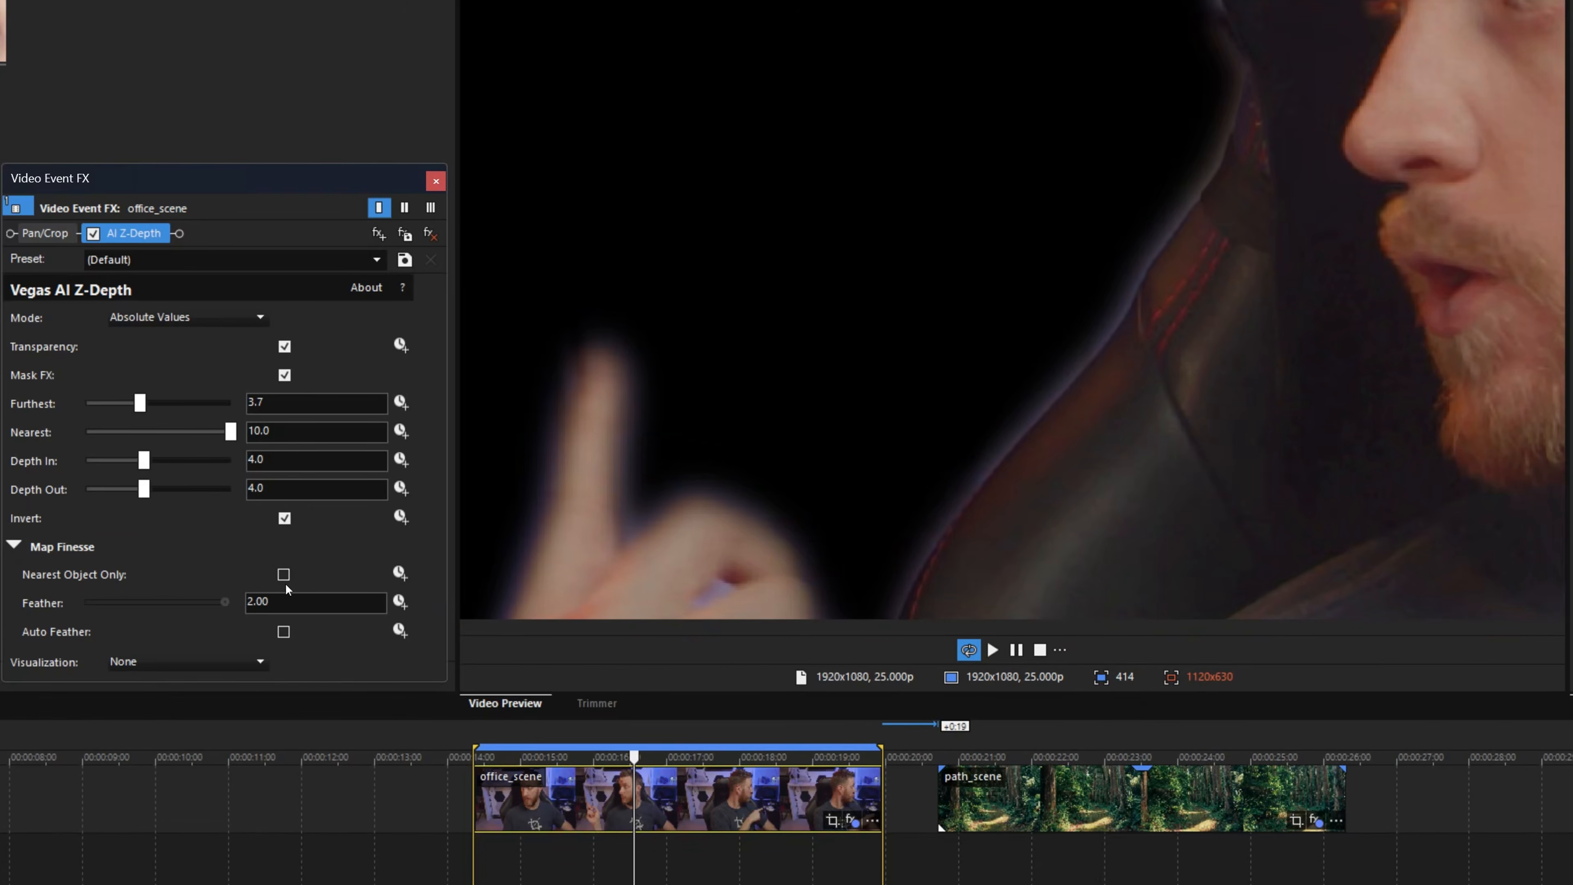
Reduce Feather to 0.02 and enable Auto Feather in Map Finesse, inspecting the edges around the hand and chair
drag(226, 606, 84, 606)
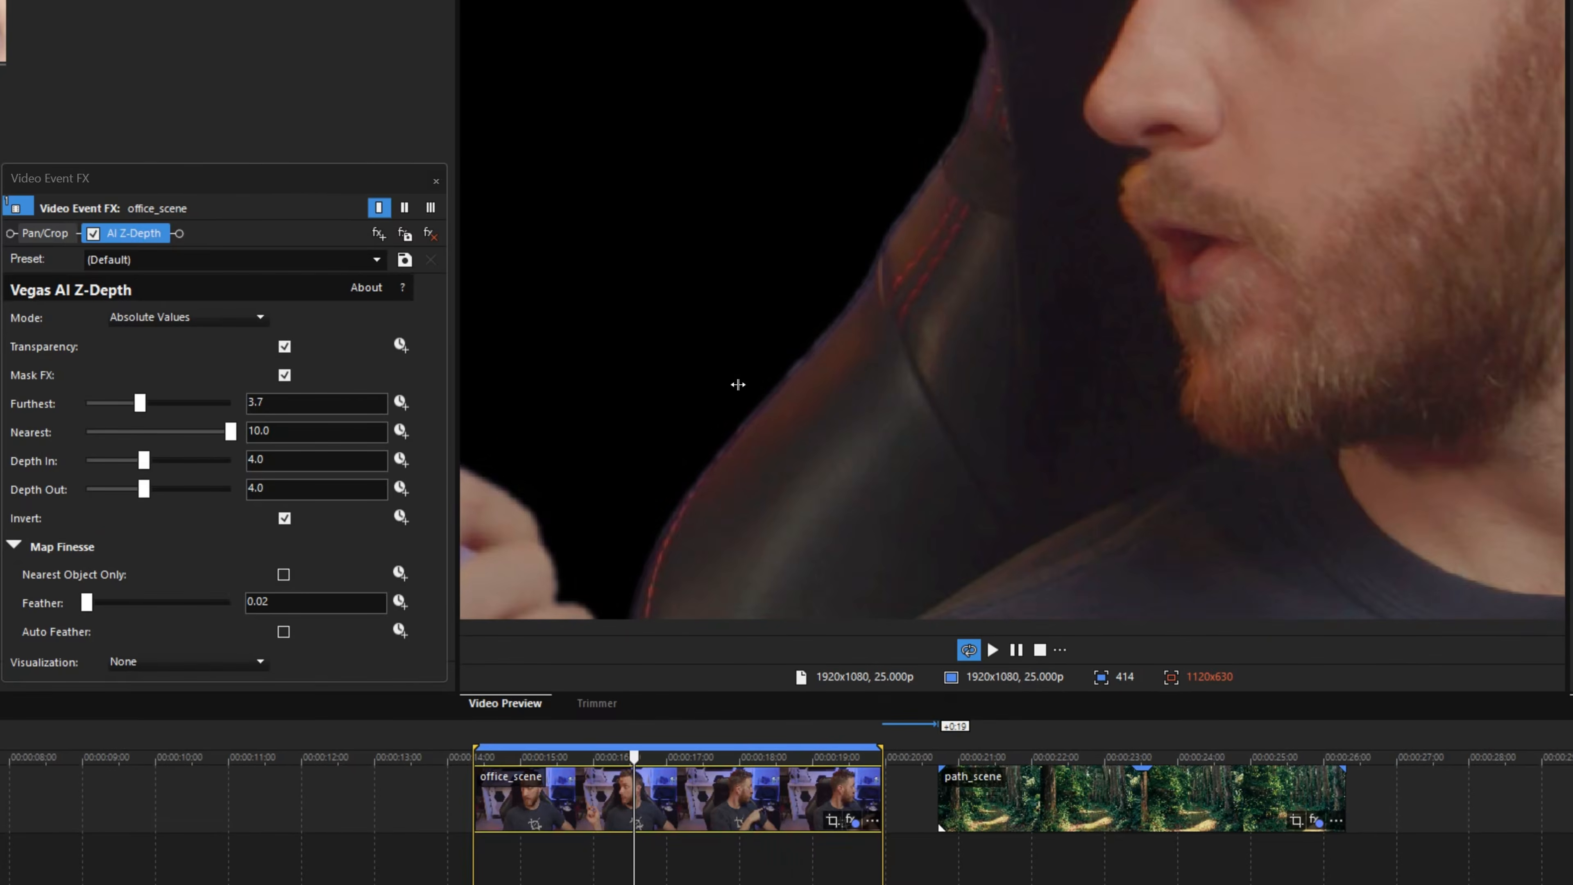
click(284, 632)
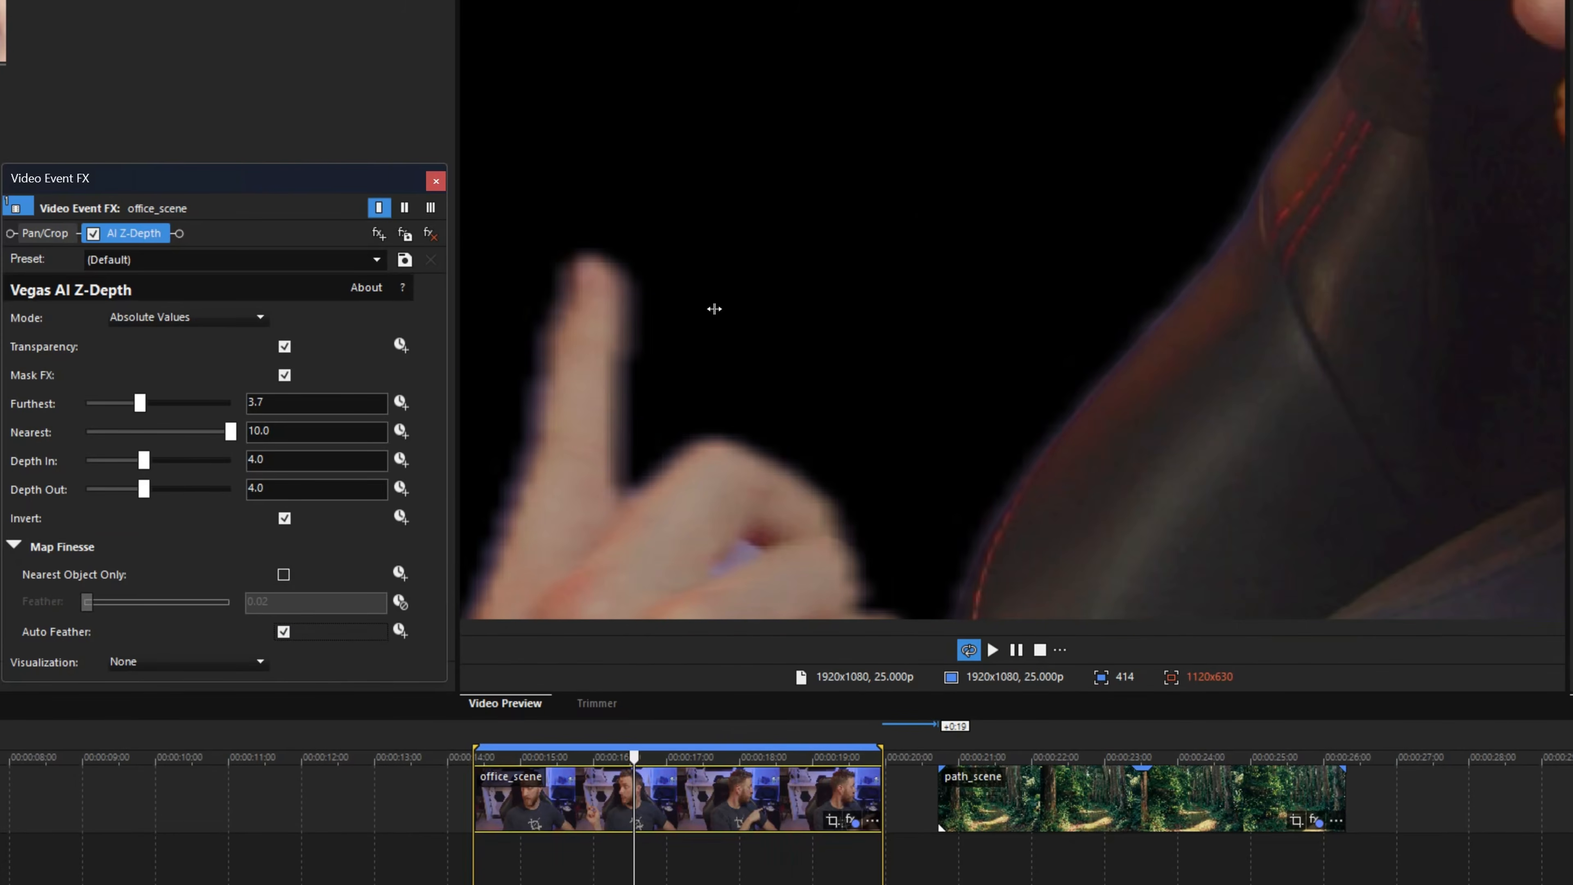
scroll(650, 288, down, 3)
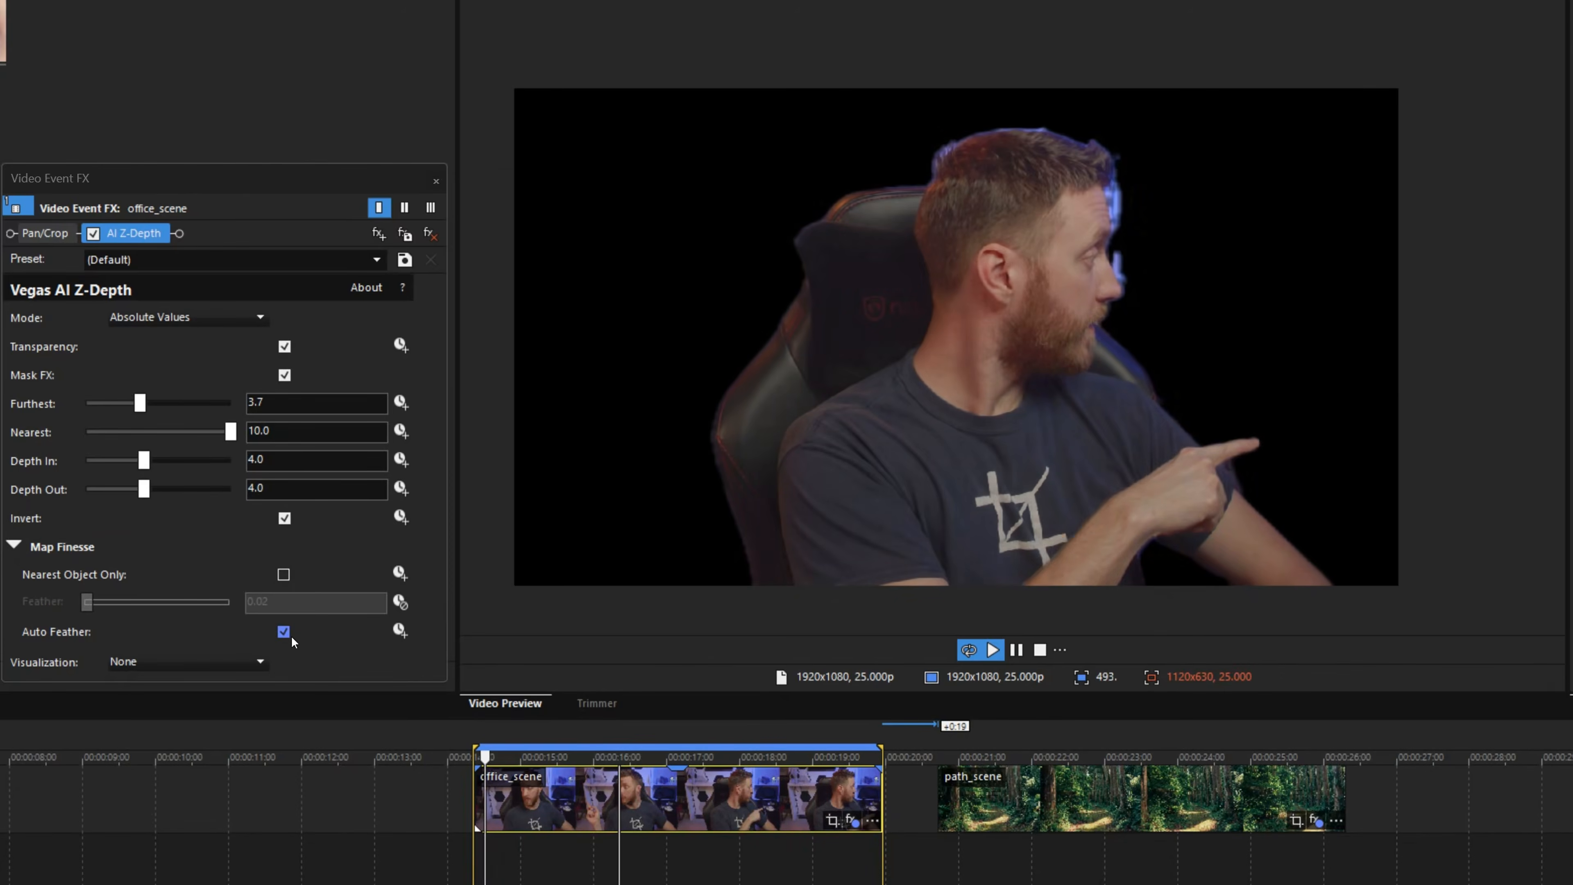
Set Visualization to Thresholded depth, switch it to Depth for comparison, and return it to Thresholded depth
click(158, 661)
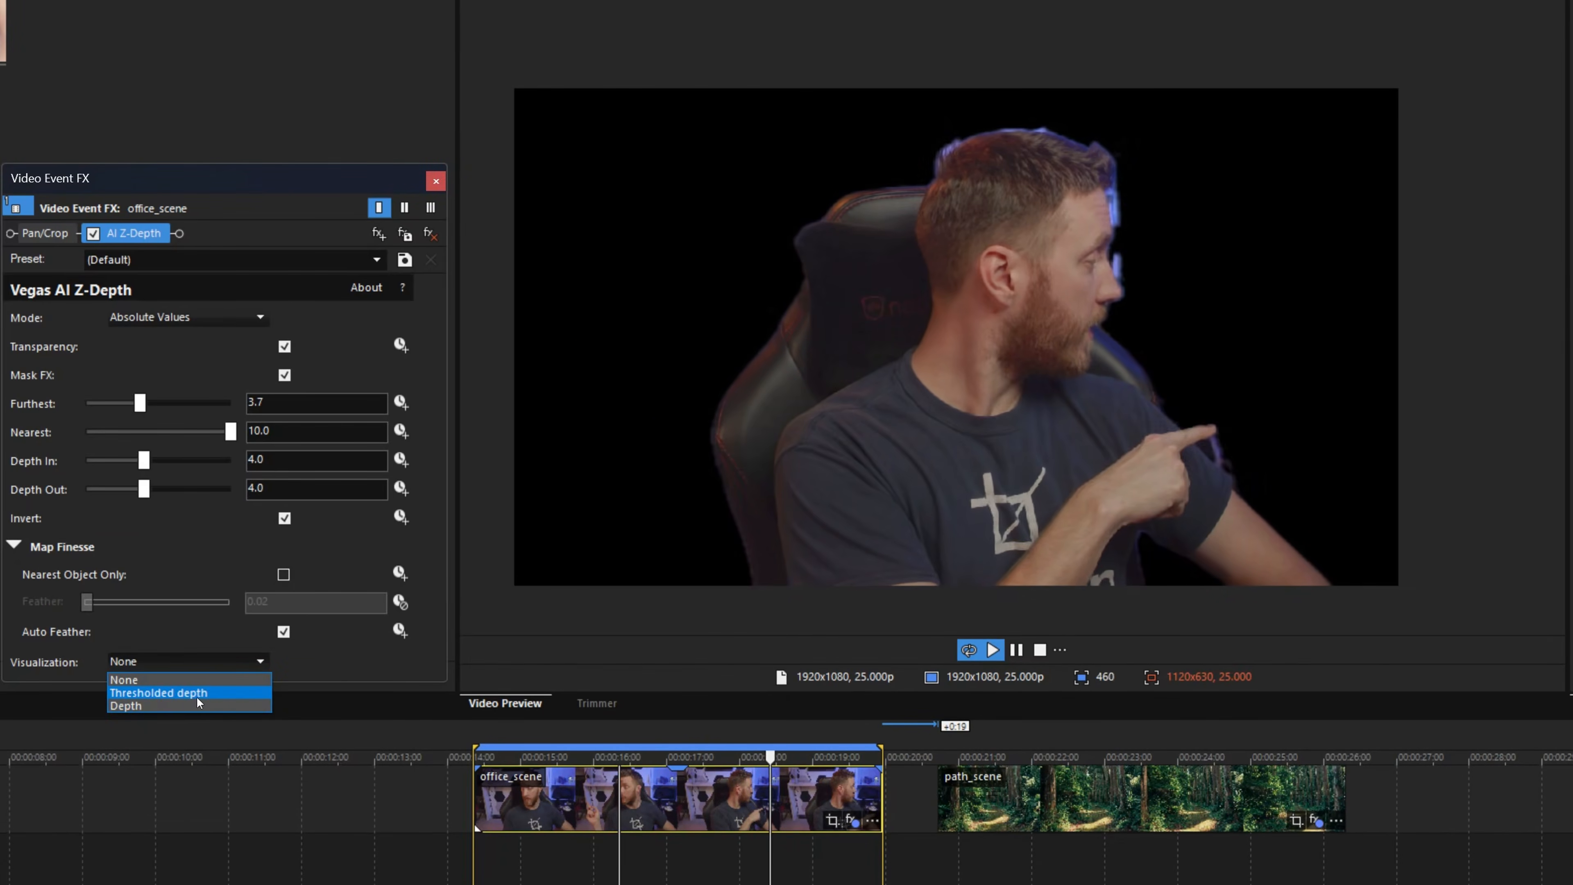
click(218, 695)
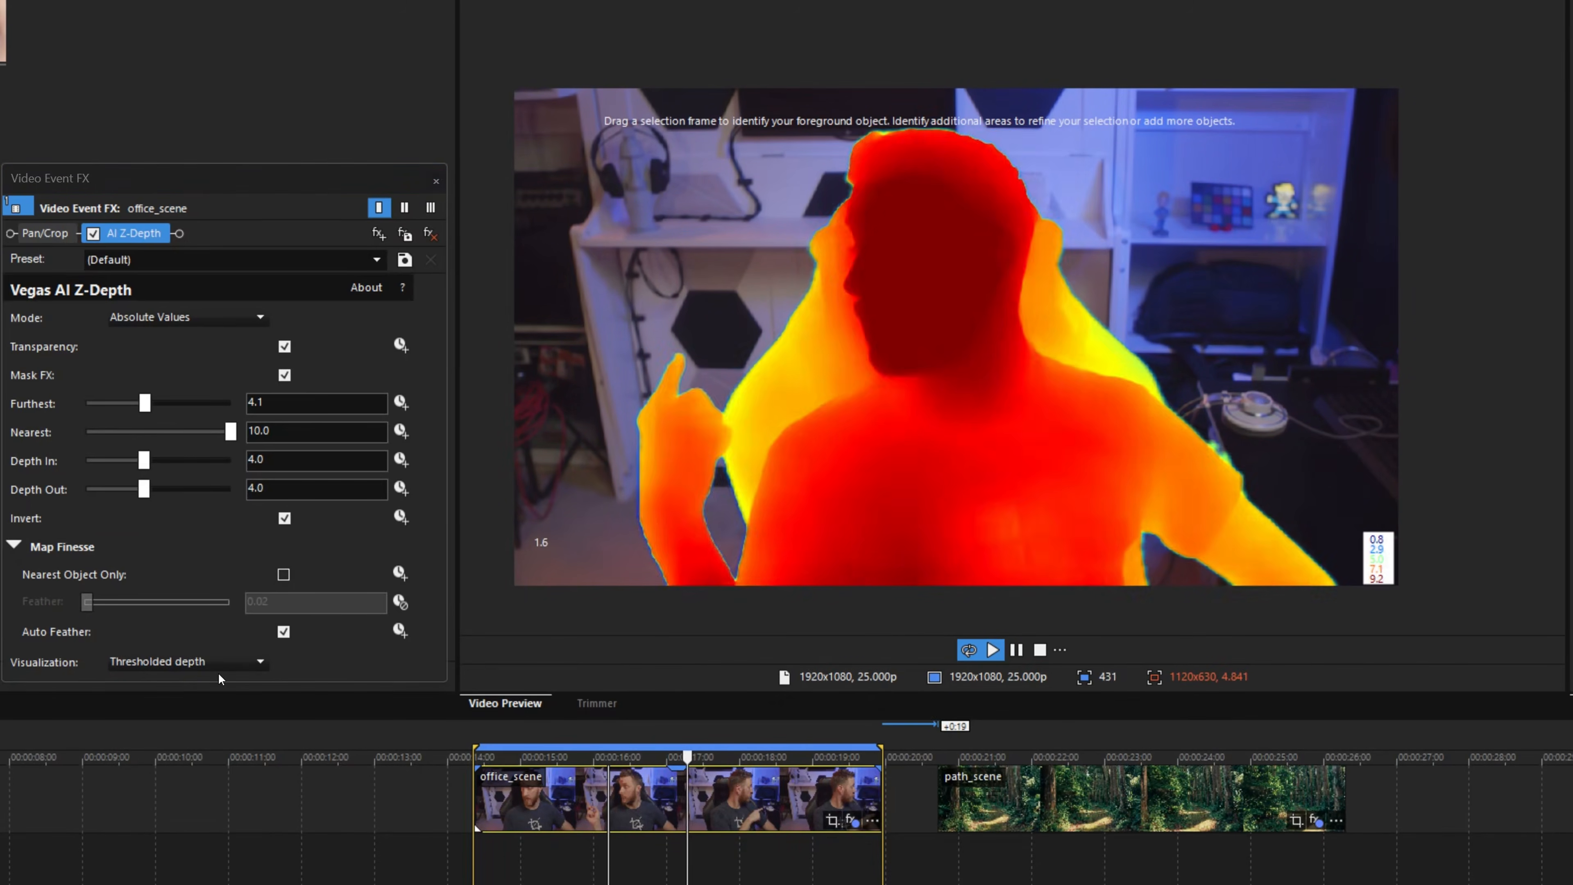
click(227, 665)
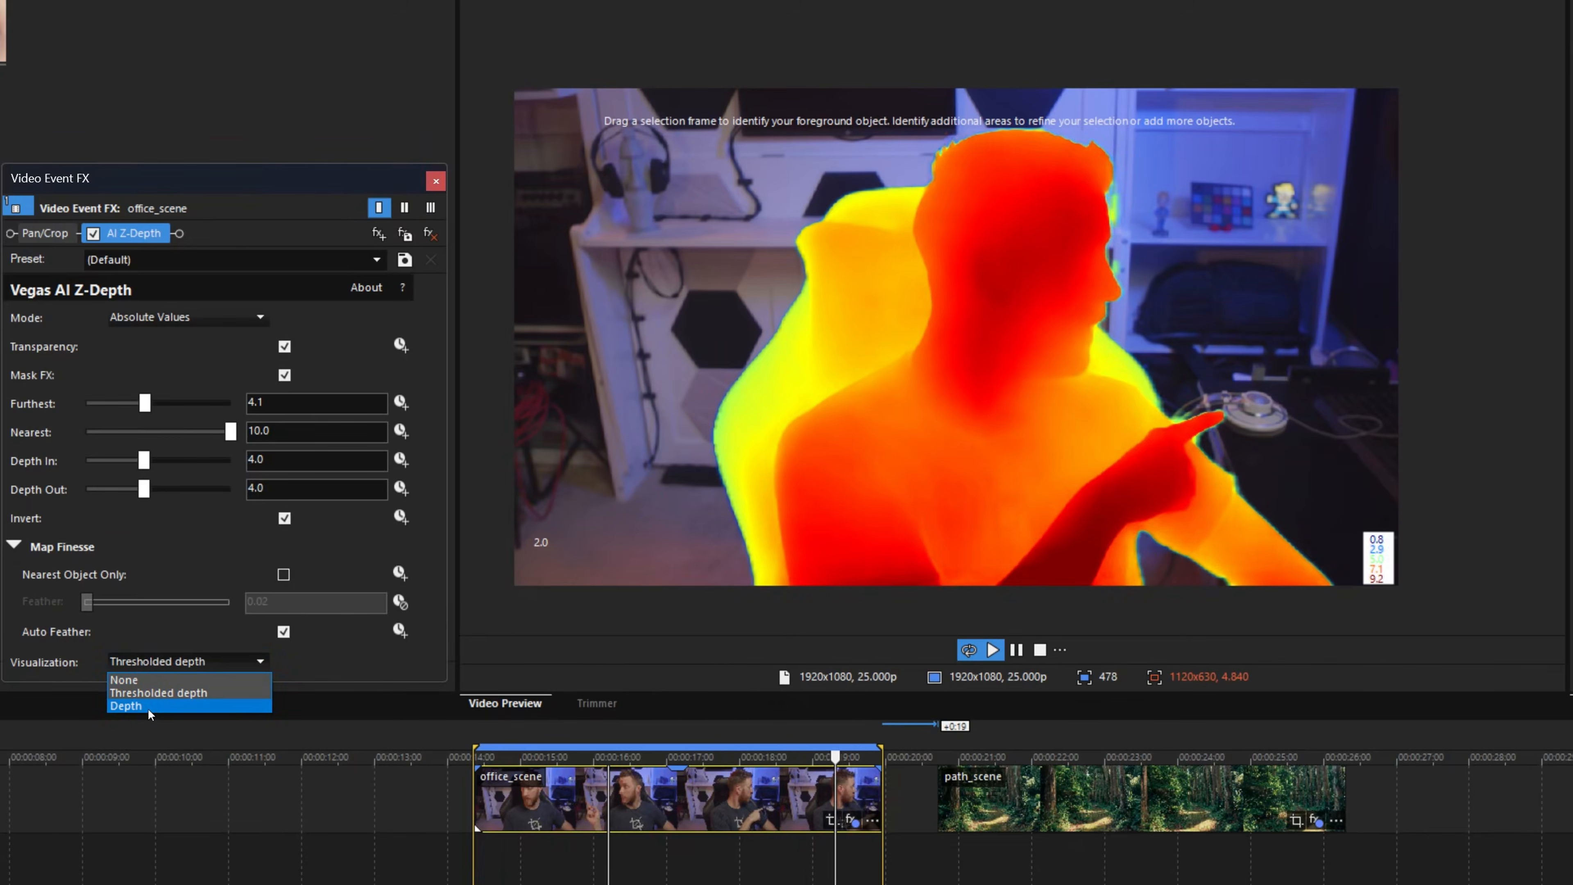
click(148, 707)
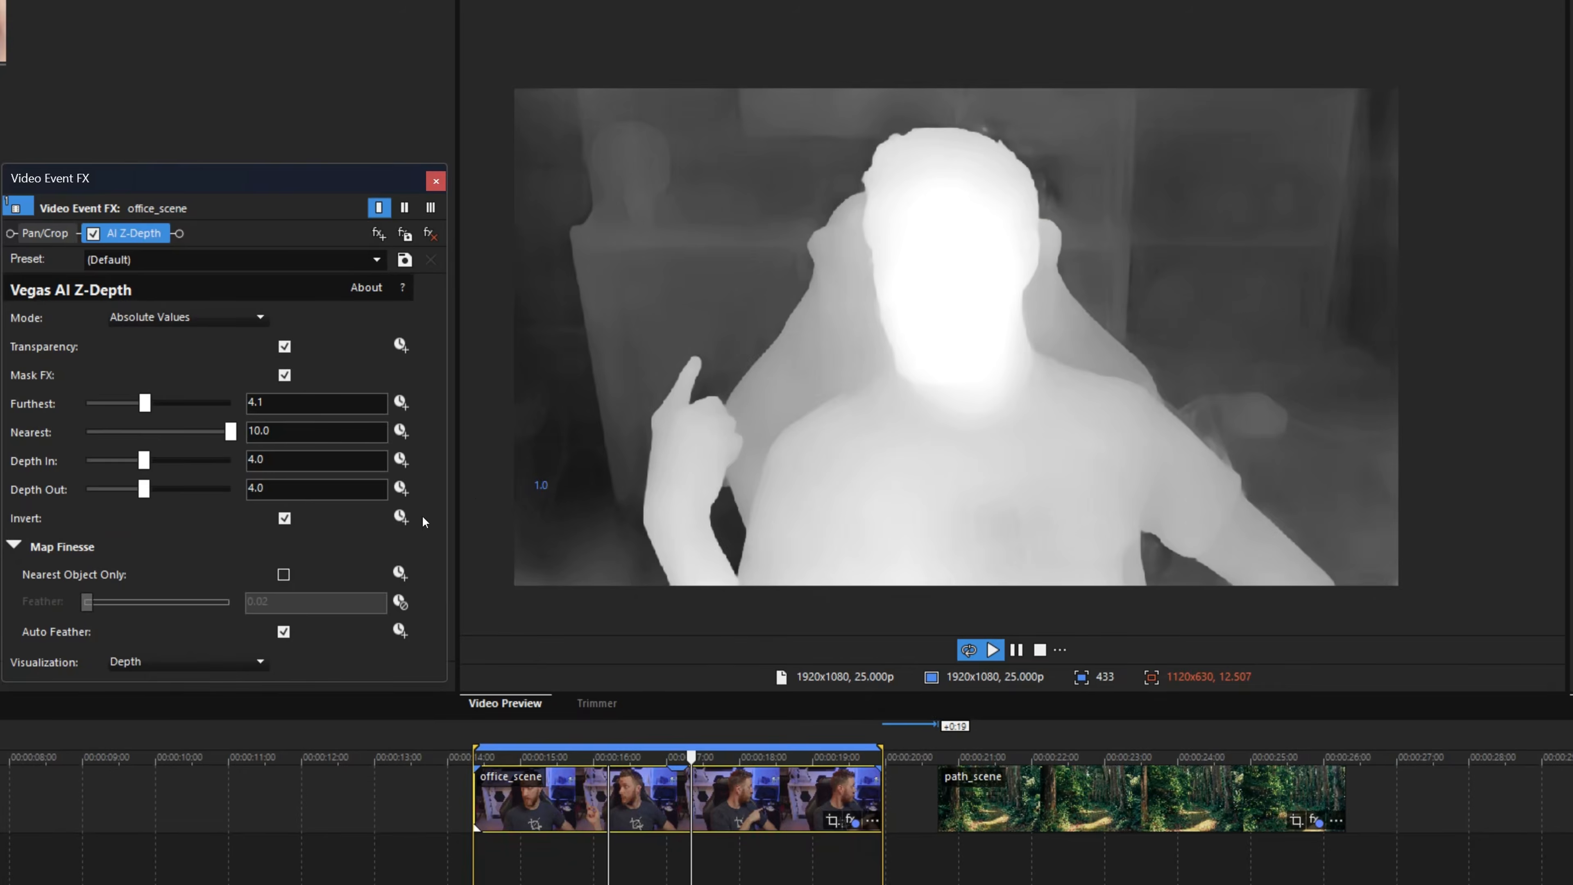
click(150, 660)
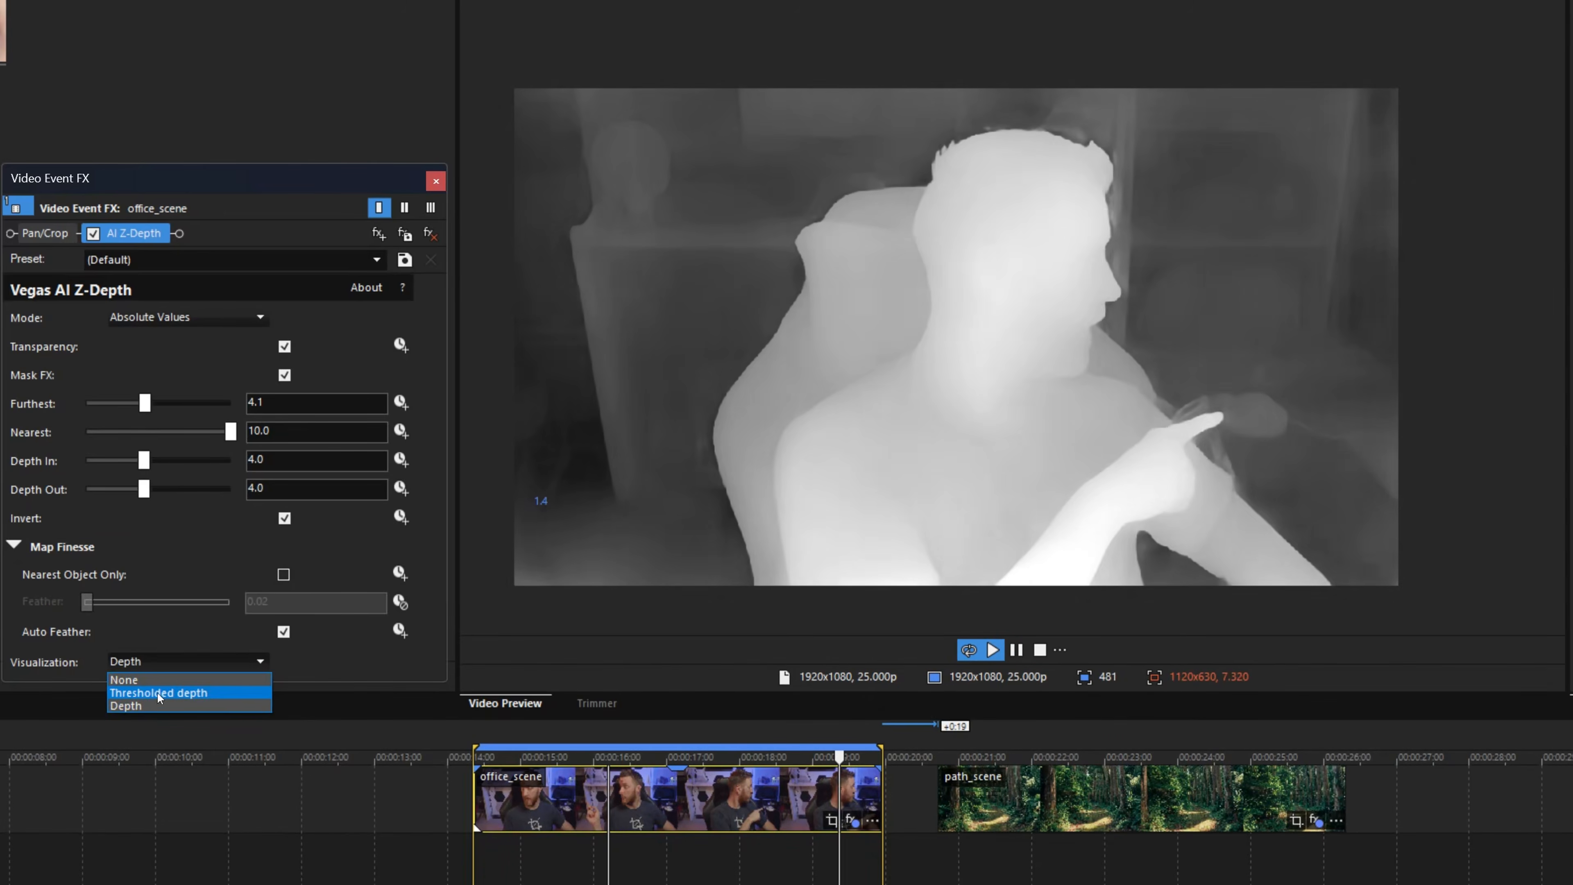
click(185, 693)
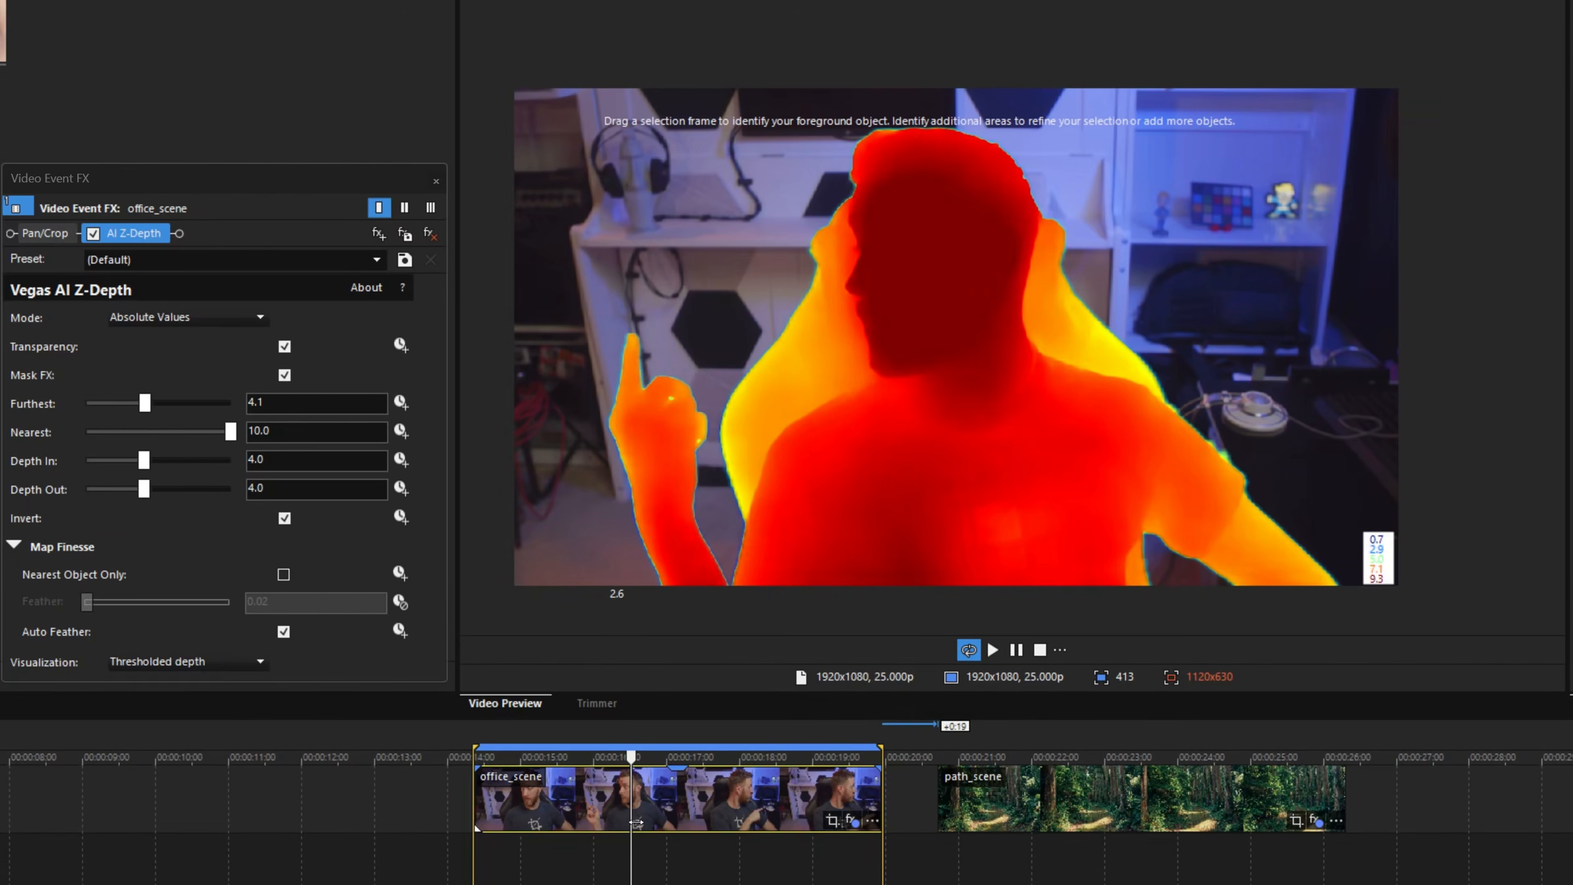
Go to frame 359 of office_scene and draw a foreground selection frame across the chair's left edge and the shoulder
drag(634, 812, 475, 817)
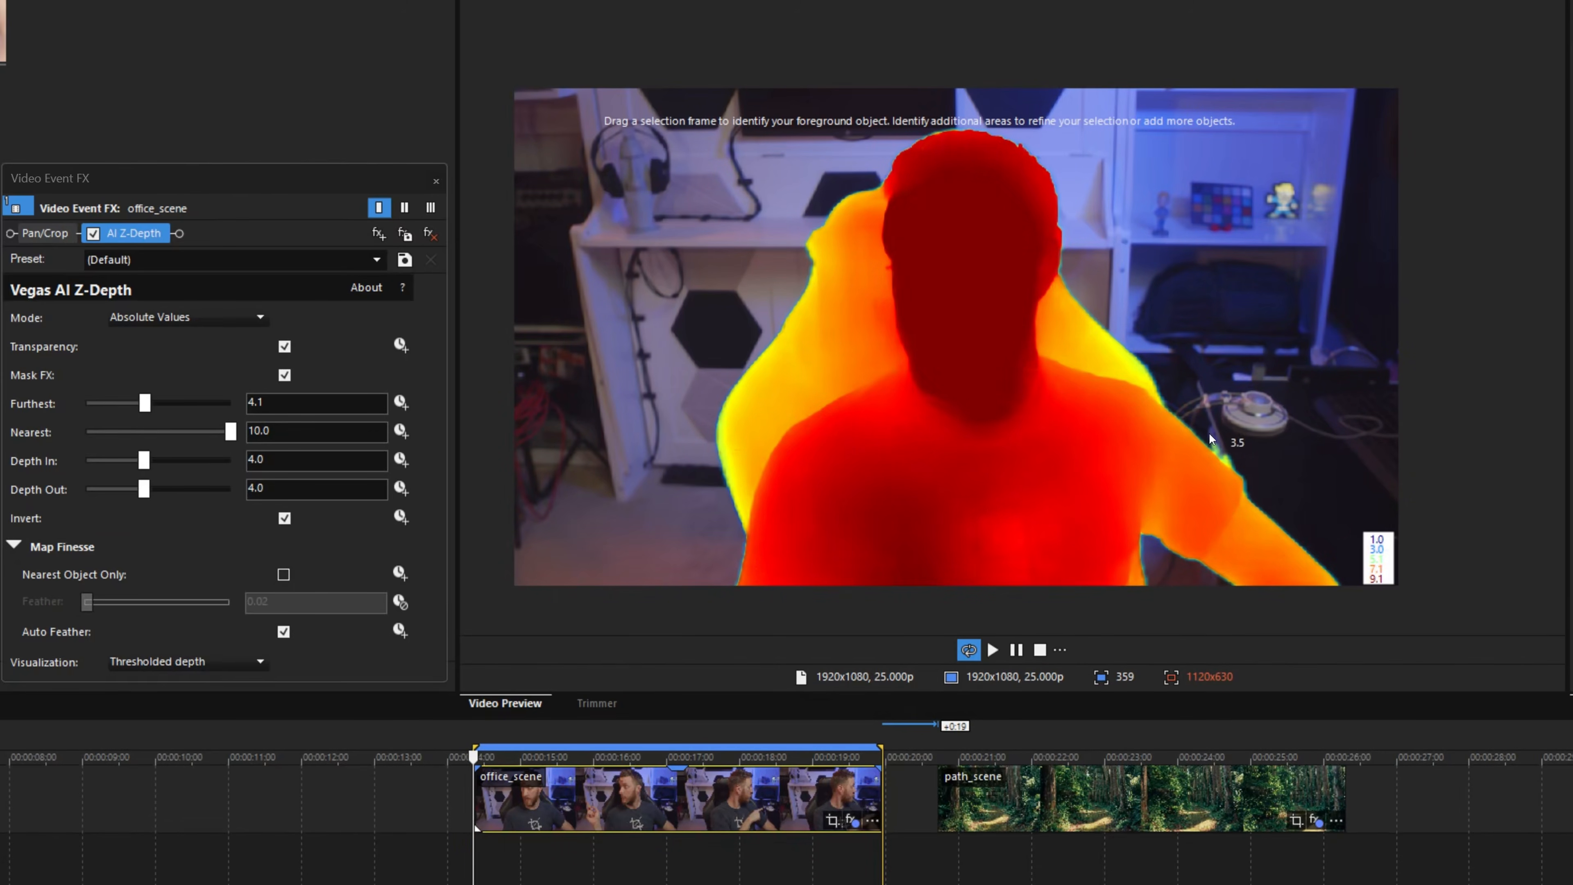
scroll(1252, 469, up, 3)
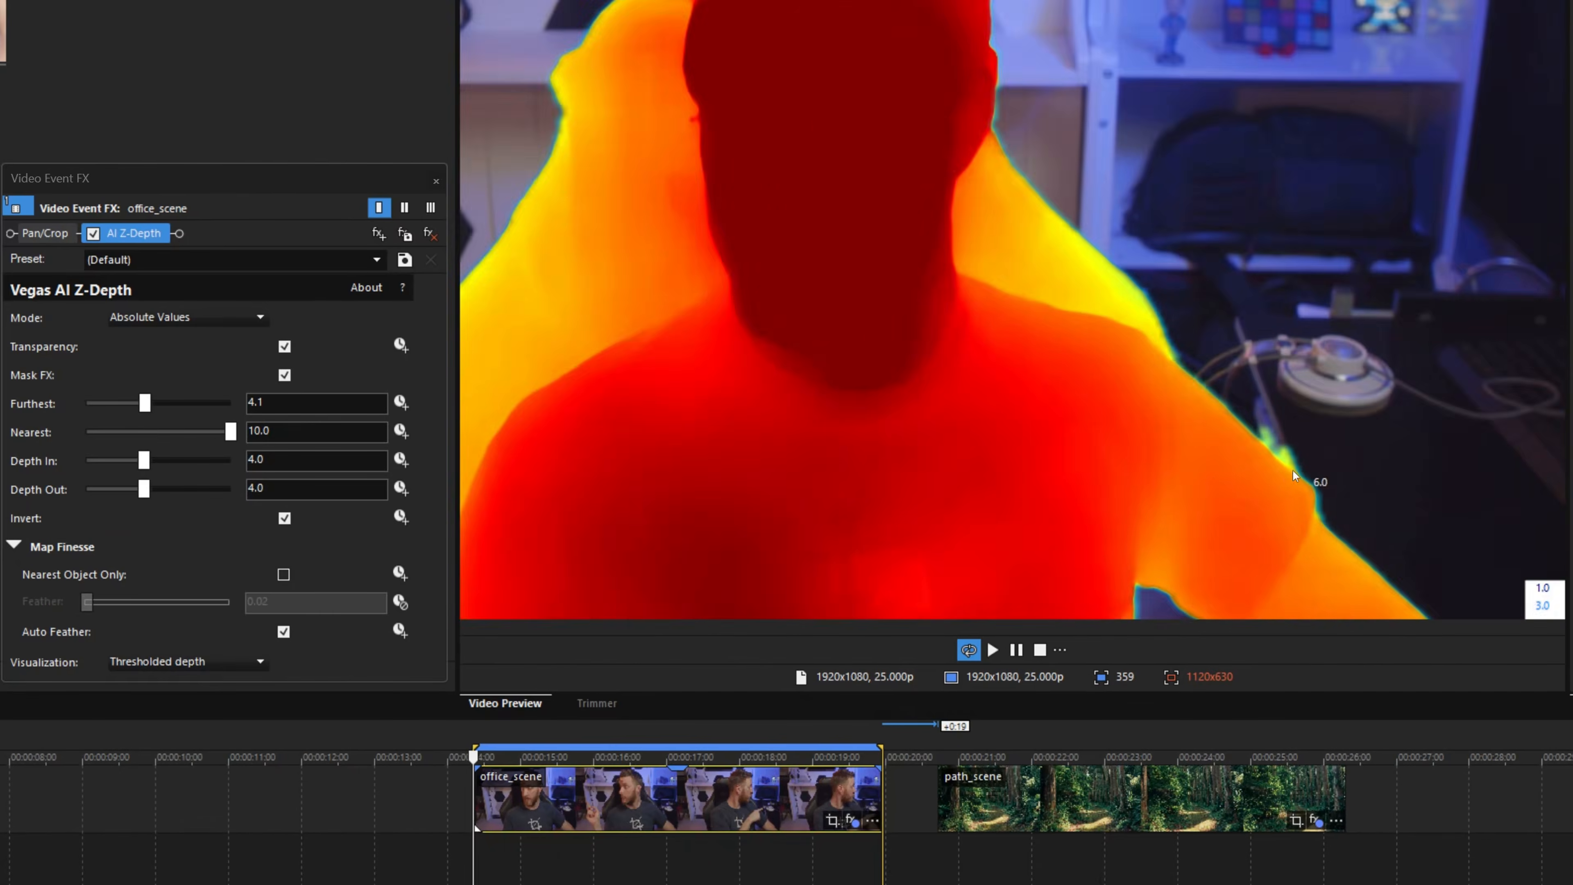
scroll(1360, 406, down, 4)
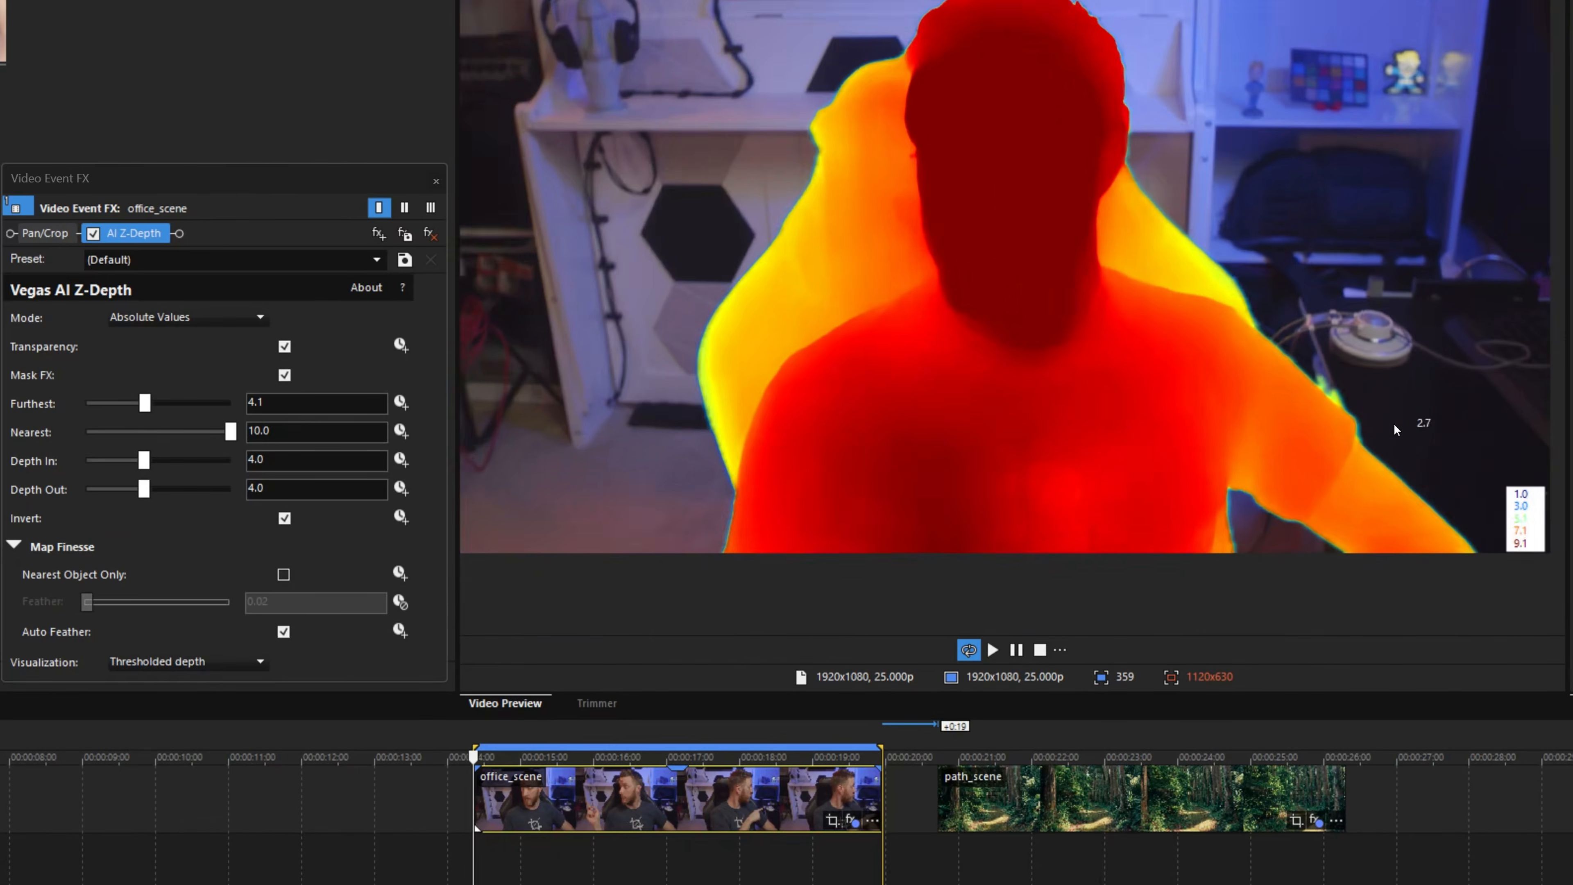
scroll(842, 356, up, 3)
scroll(842, 356, up, 3)
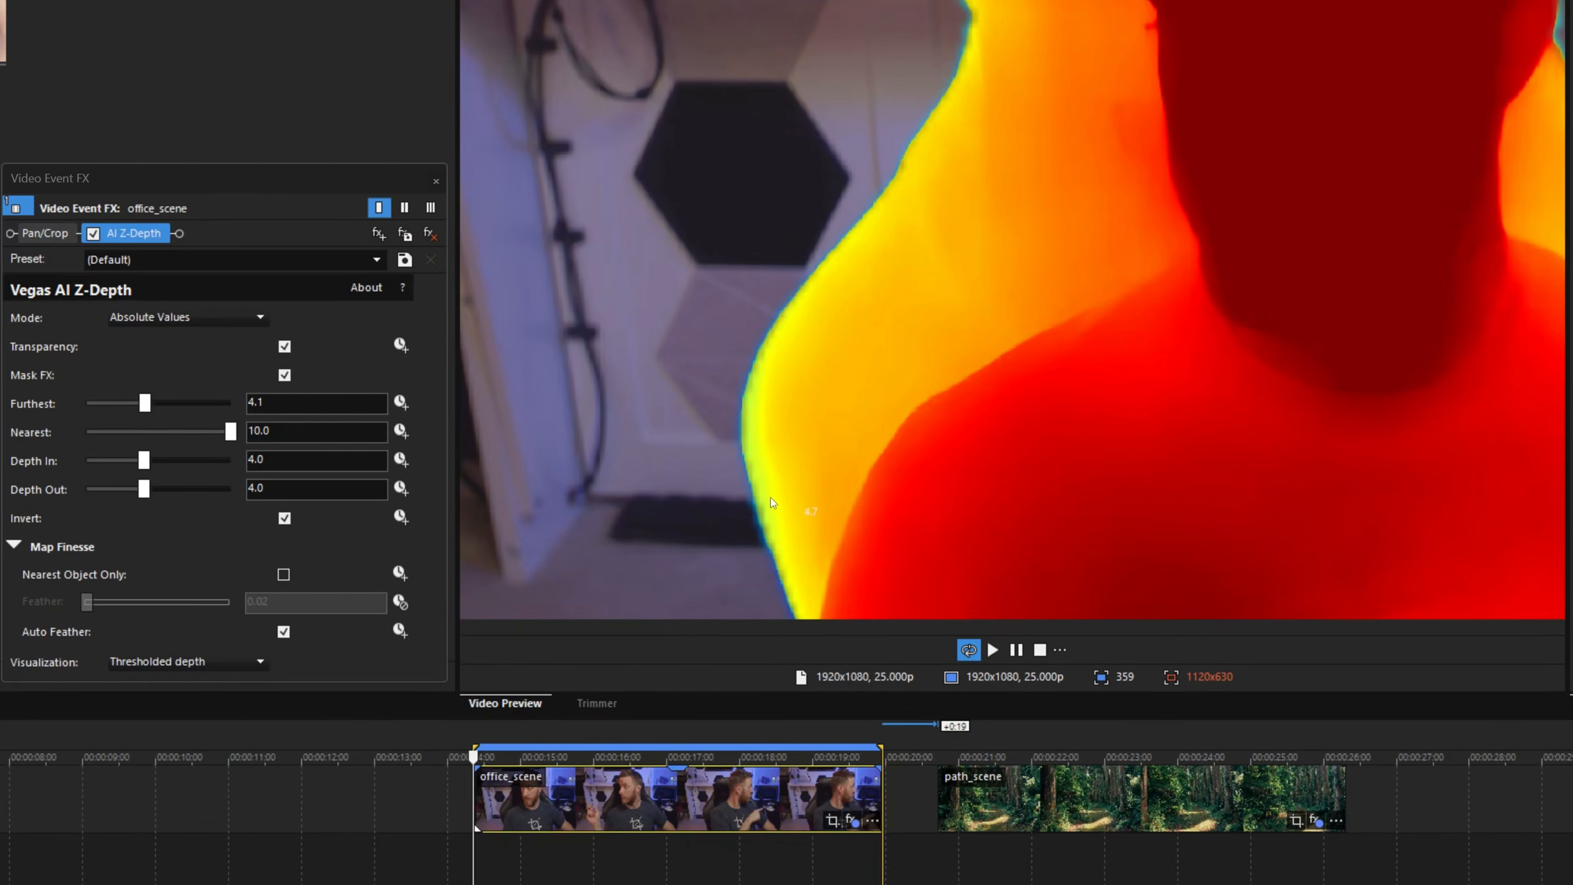
drag(884, 536, 782, 409)
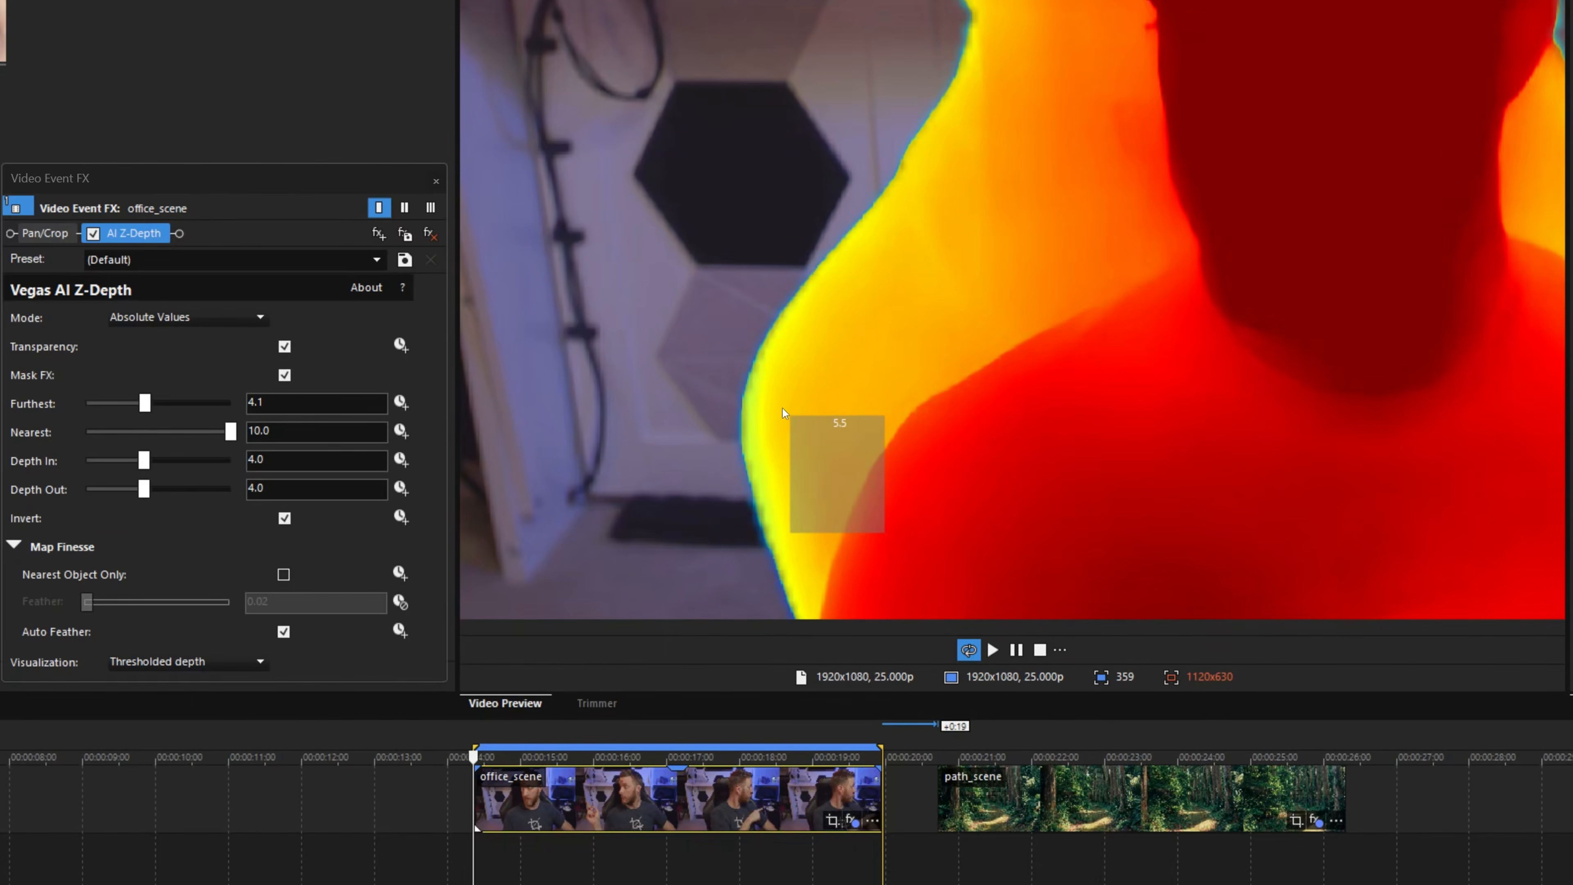
Draw two more selection frames from the chest up over the upper body, bringing Depth In and Depth Out to 7.4
scroll(1055, 386, down, 4)
drag(1376, 503, 1109, 233)
drag(1349, 494, 1245, 190)
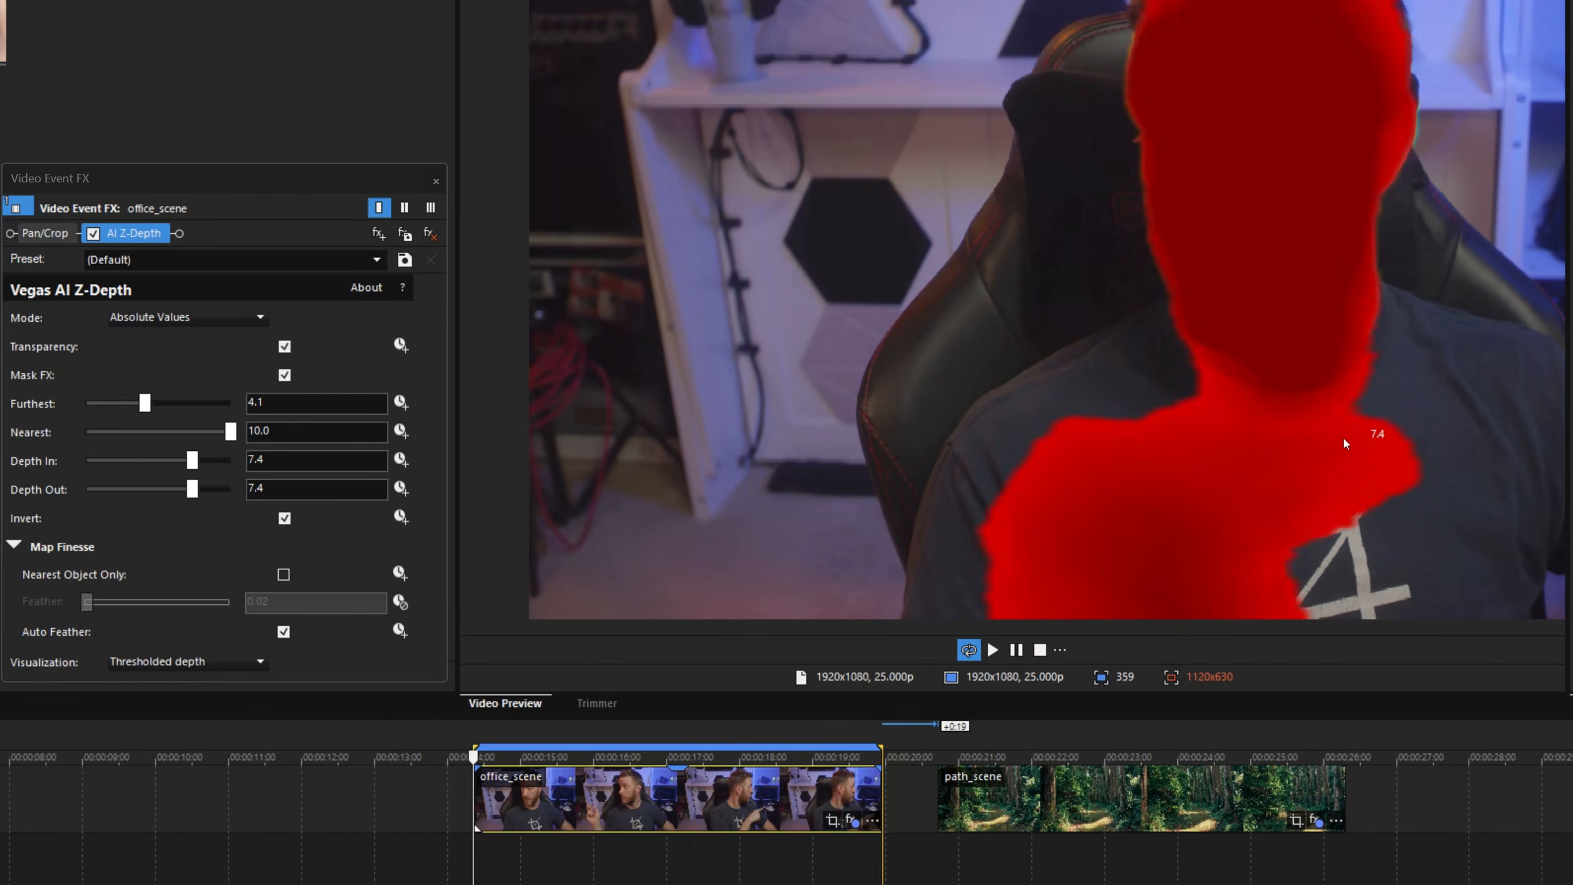
Draw a large selection frame over the torso and the chair back, bringing Depth In and Depth Out to 5.4
scroll(1104, 278, down, 4)
scroll(1479, 169, up, 3)
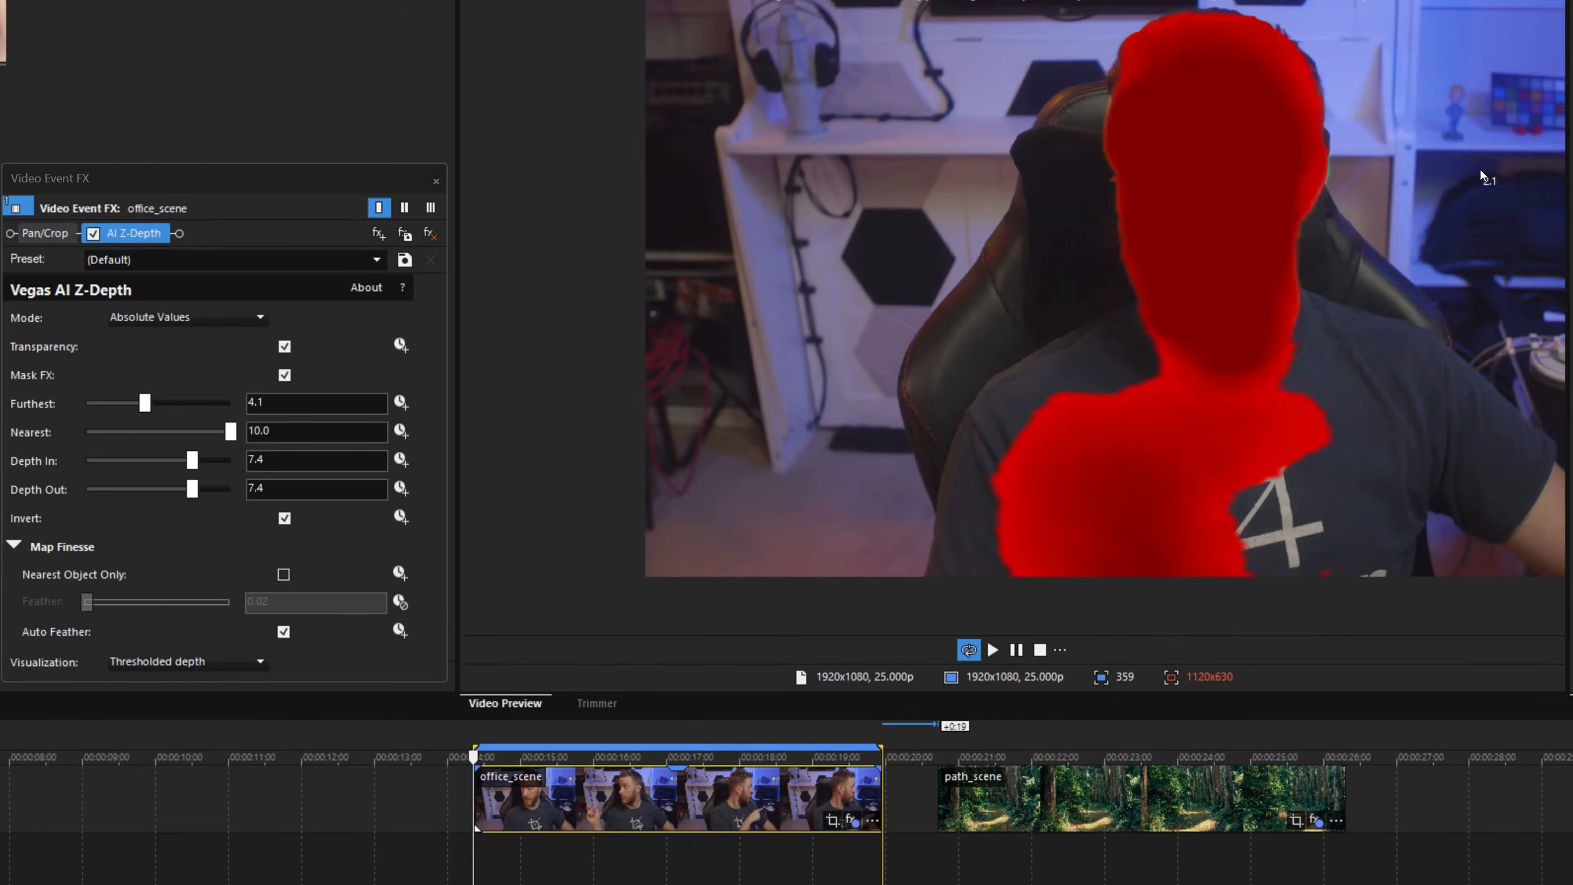
scroll(861, 437, down, 2)
scroll(1076, 346, down, 1)
scroll(1299, 247, up, 1)
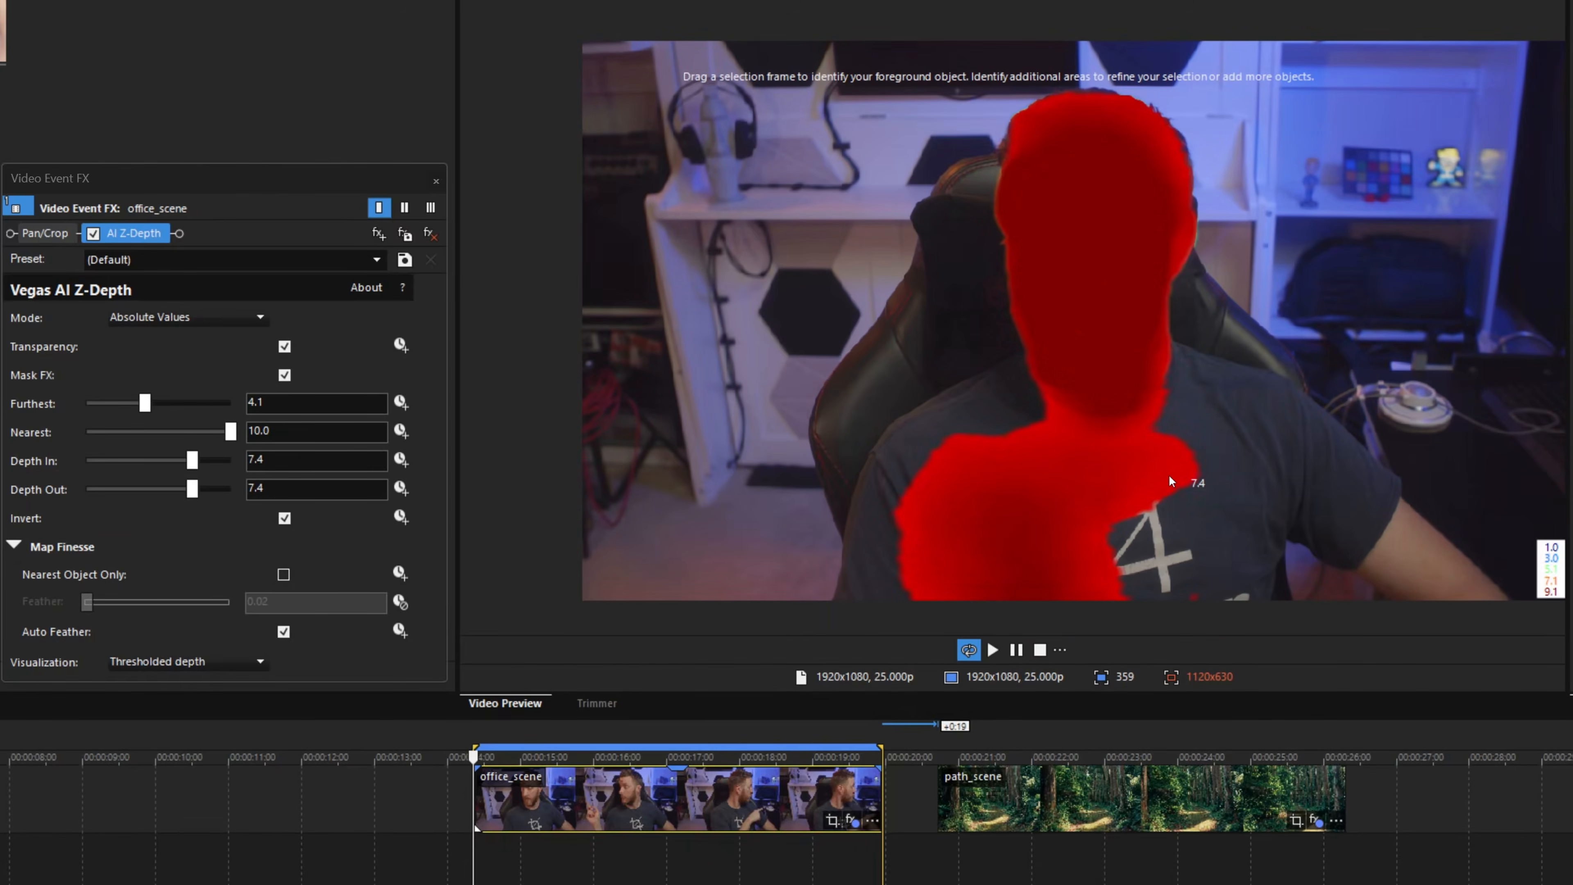
drag(1223, 570, 896, 309)
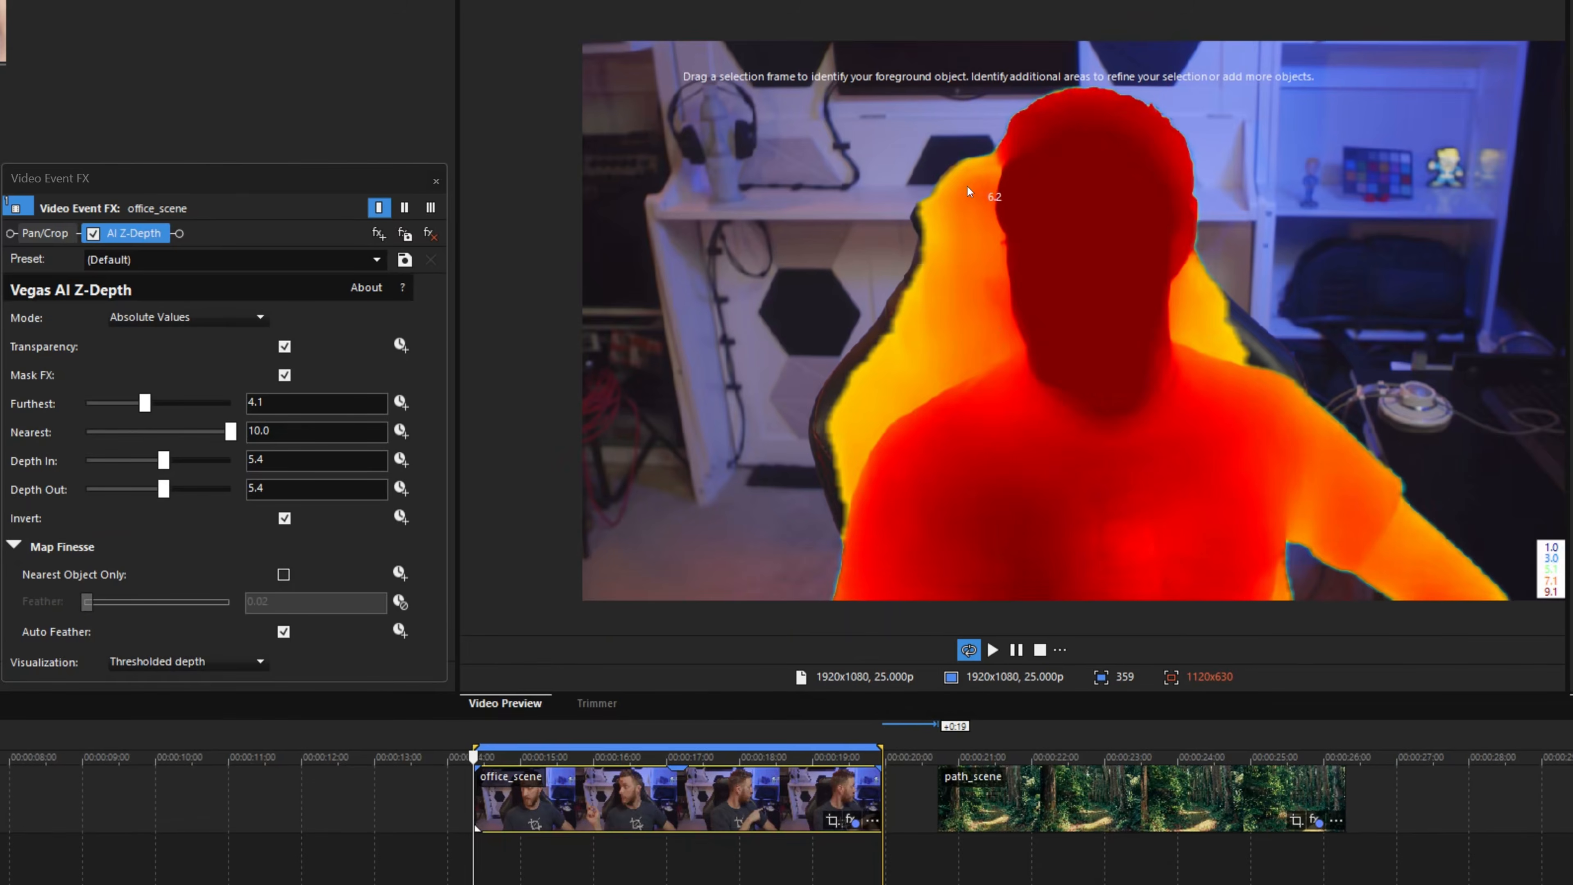
Refine the selection with small frames along the chair's left edge, bringing Depth In and Depth Out to 4.6
scroll(931, 226, up, 5)
scroll(726, 470, up, 3)
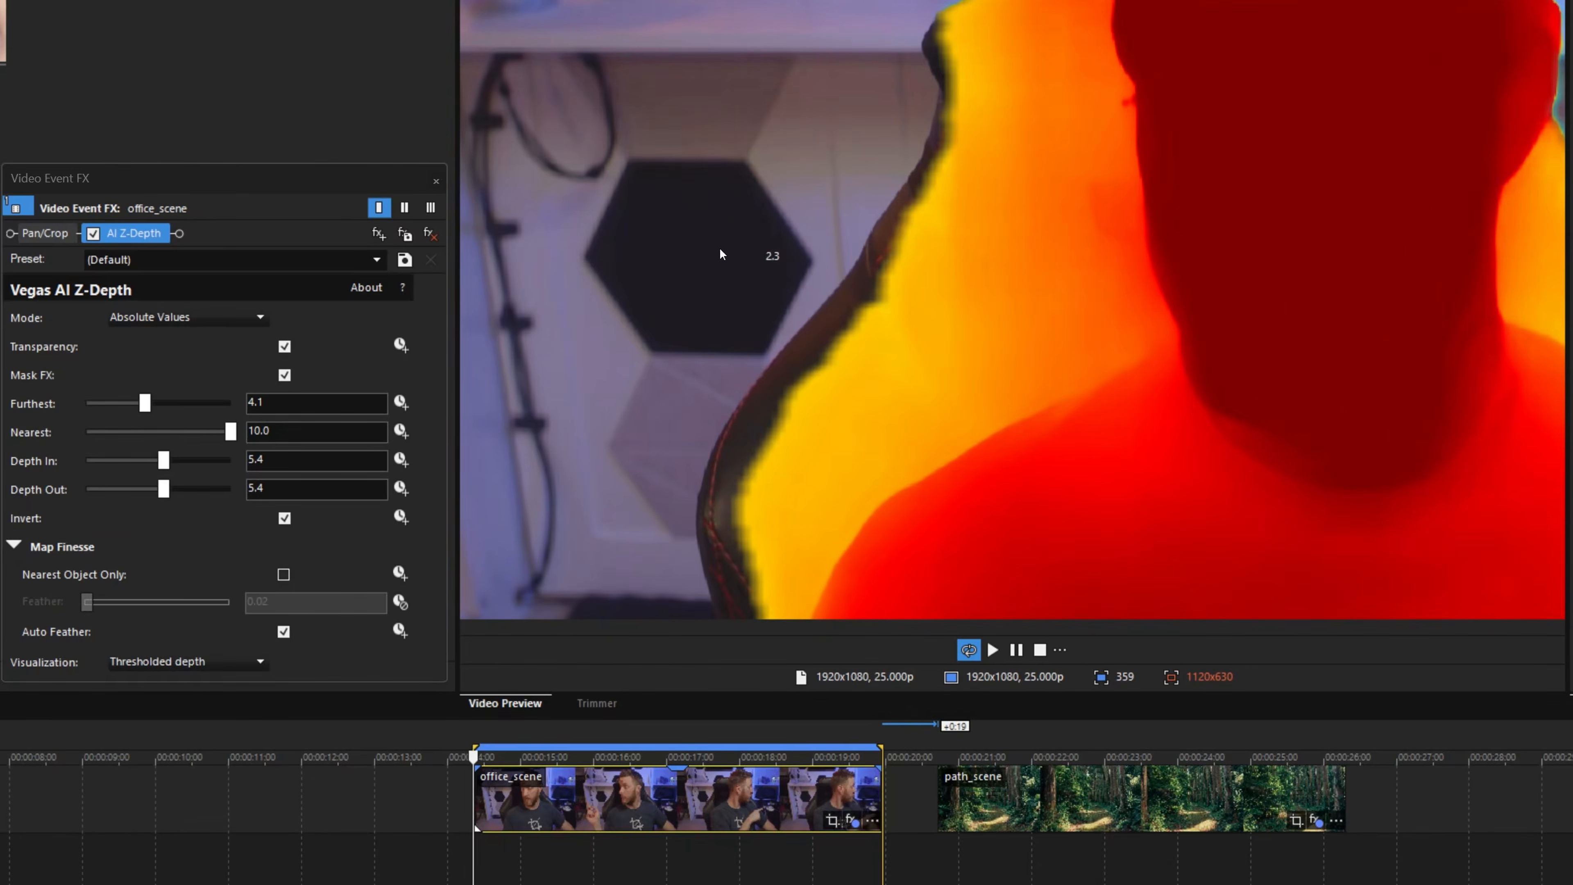
drag(906, 298, 898, 285)
scroll(813, 383, down, 2)
scroll(813, 387, up, 2)
drag(895, 372, 824, 315)
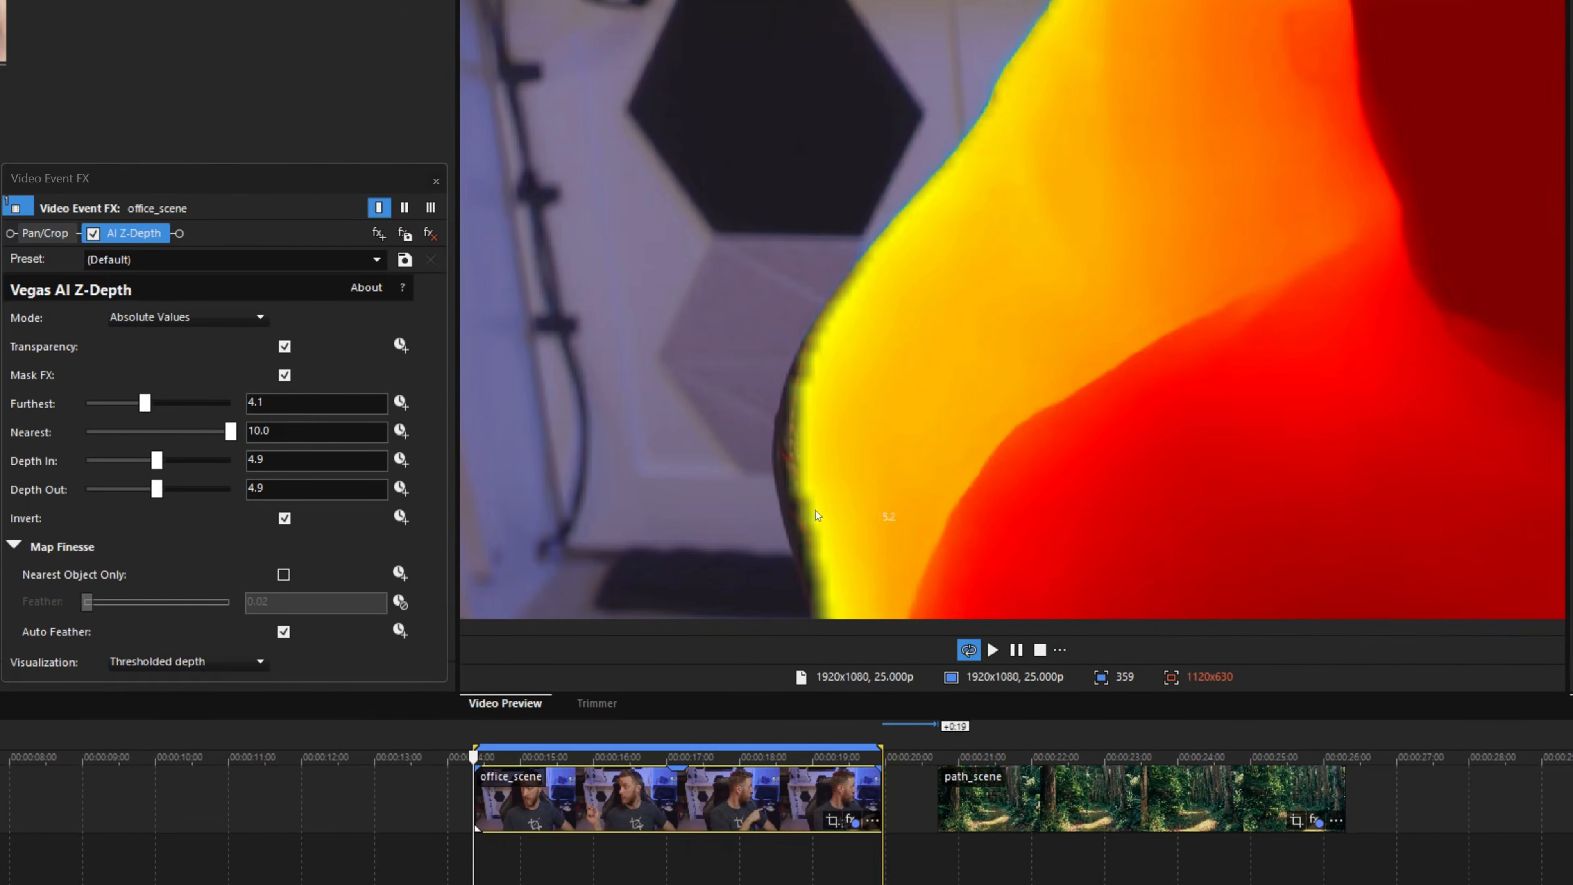
drag(788, 457, 787, 447)
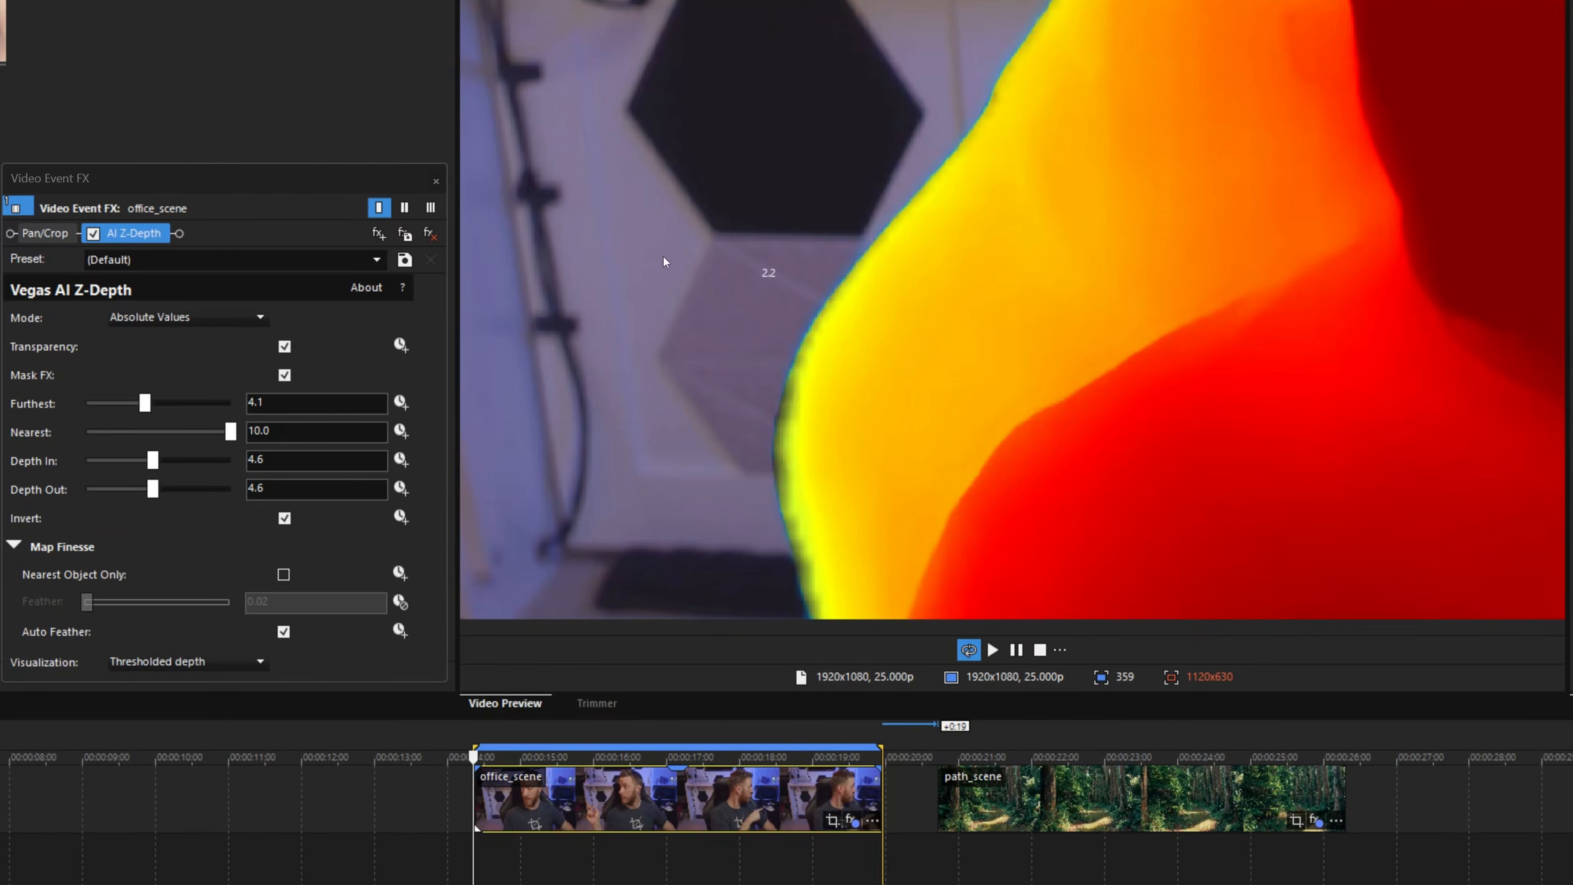
Go to frame 431 and add small selection frames on the chair's uncovered left edge, bringing Depth In and Depth Out to 4.4
scroll(1007, 335, down, 3)
scroll(1499, 341, up, 1)
scroll(1004, 161, down, 2)
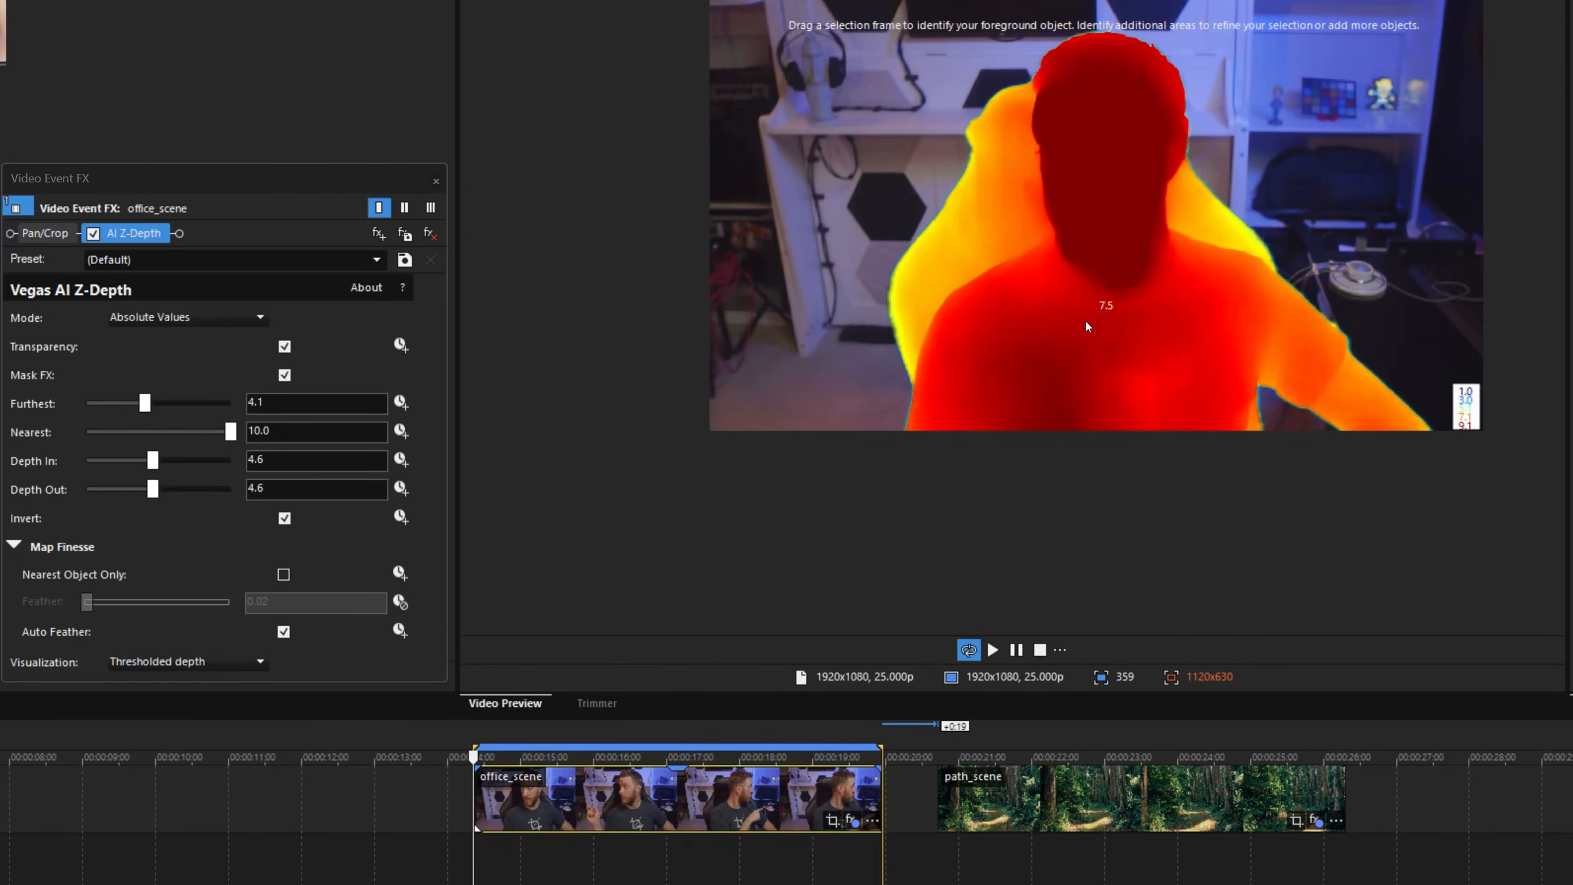
scroll(1188, 215, up, 1)
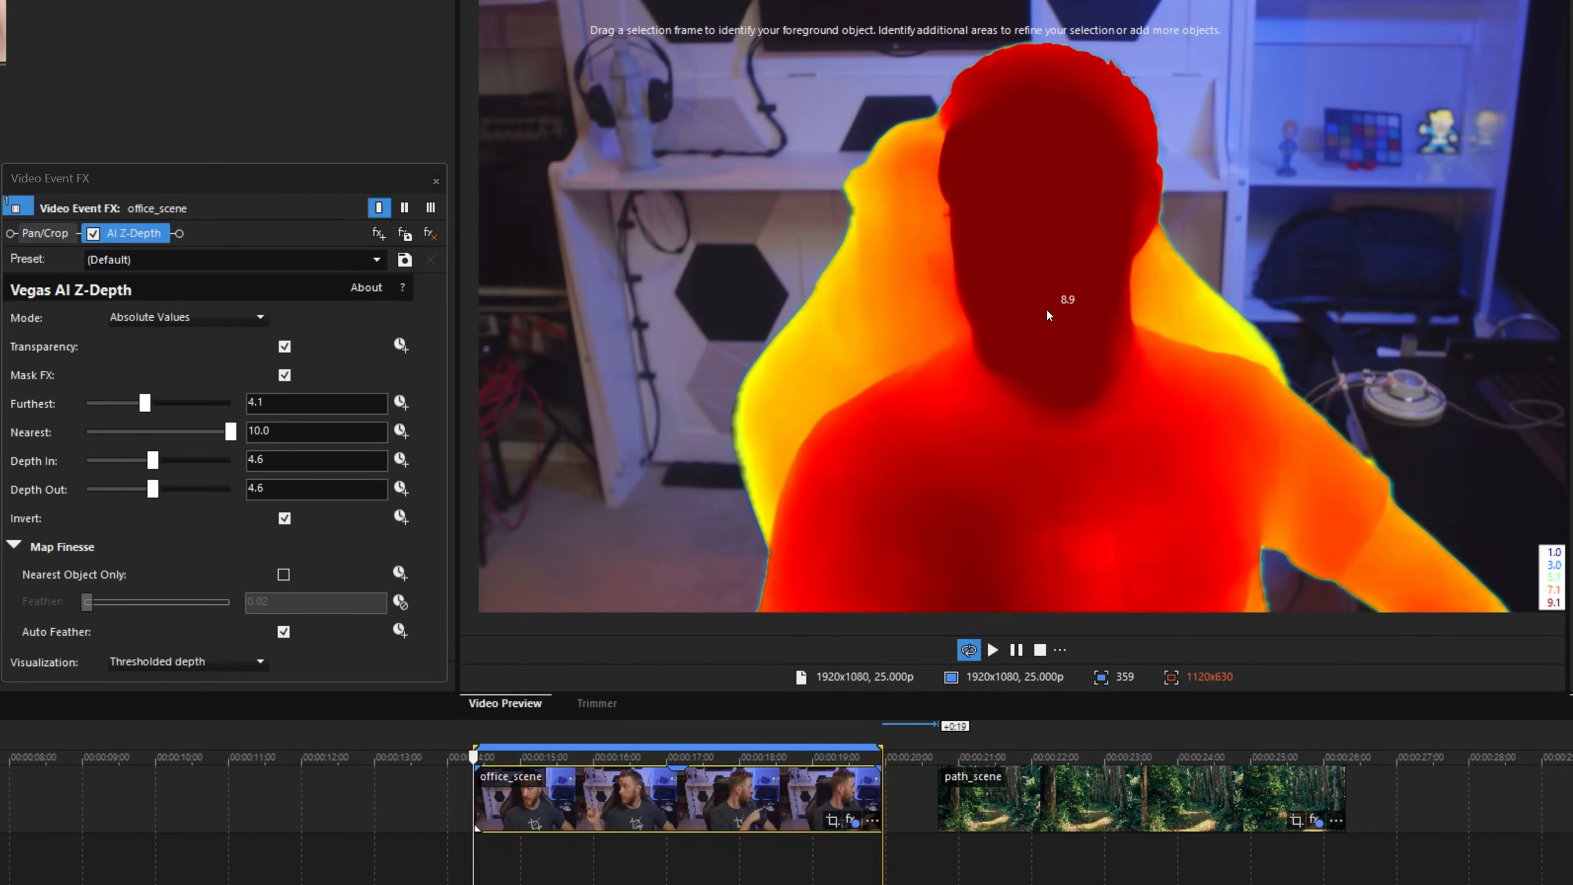
drag(477, 877, 683, 852)
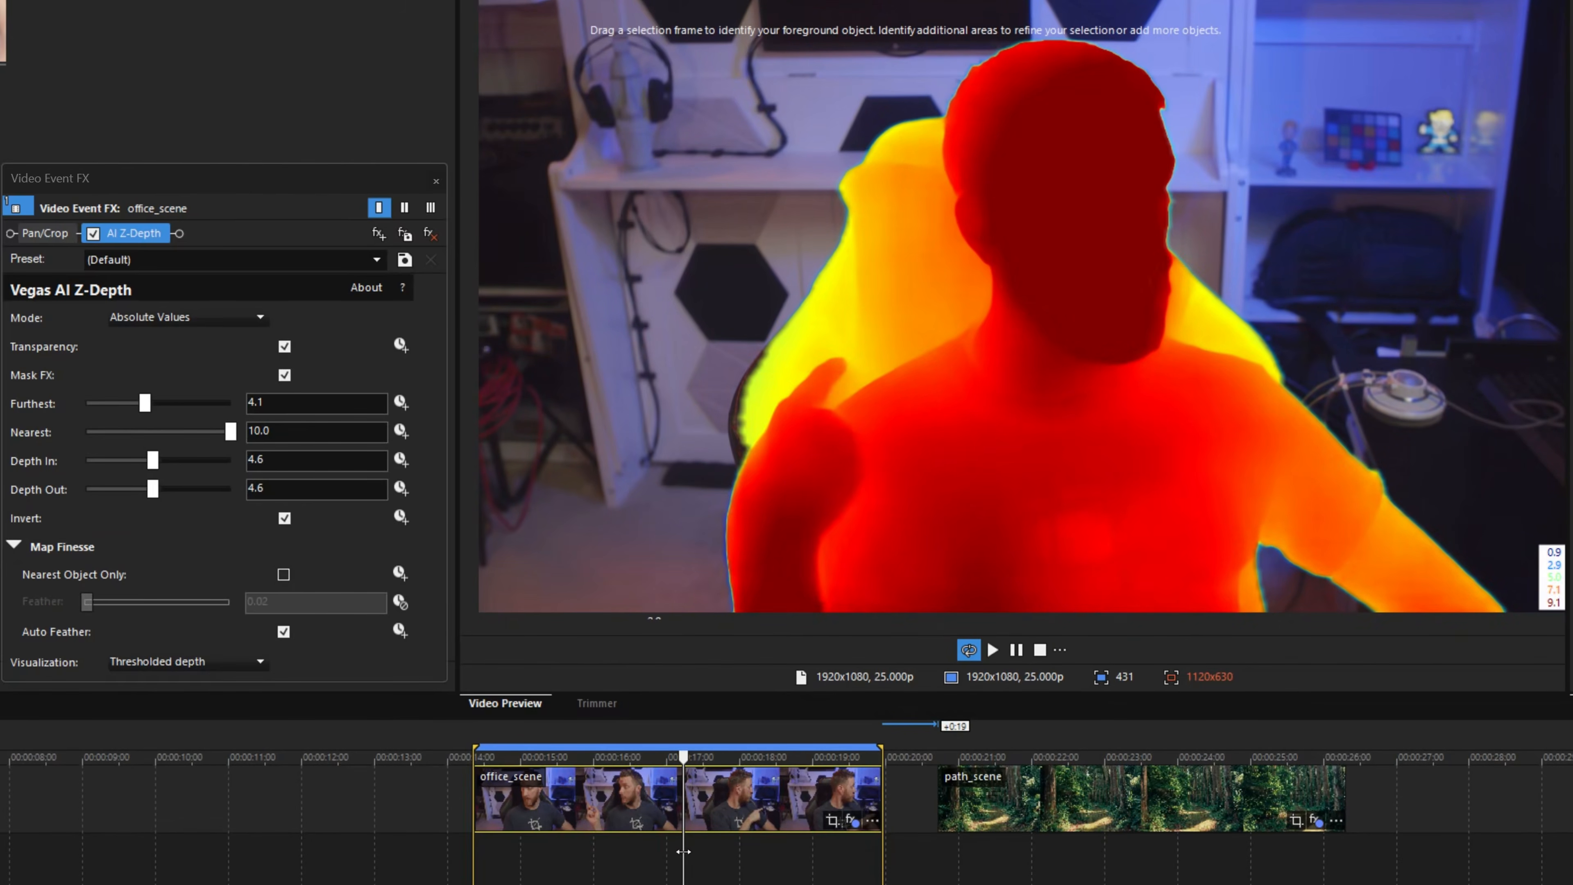
scroll(730, 410, up, 5)
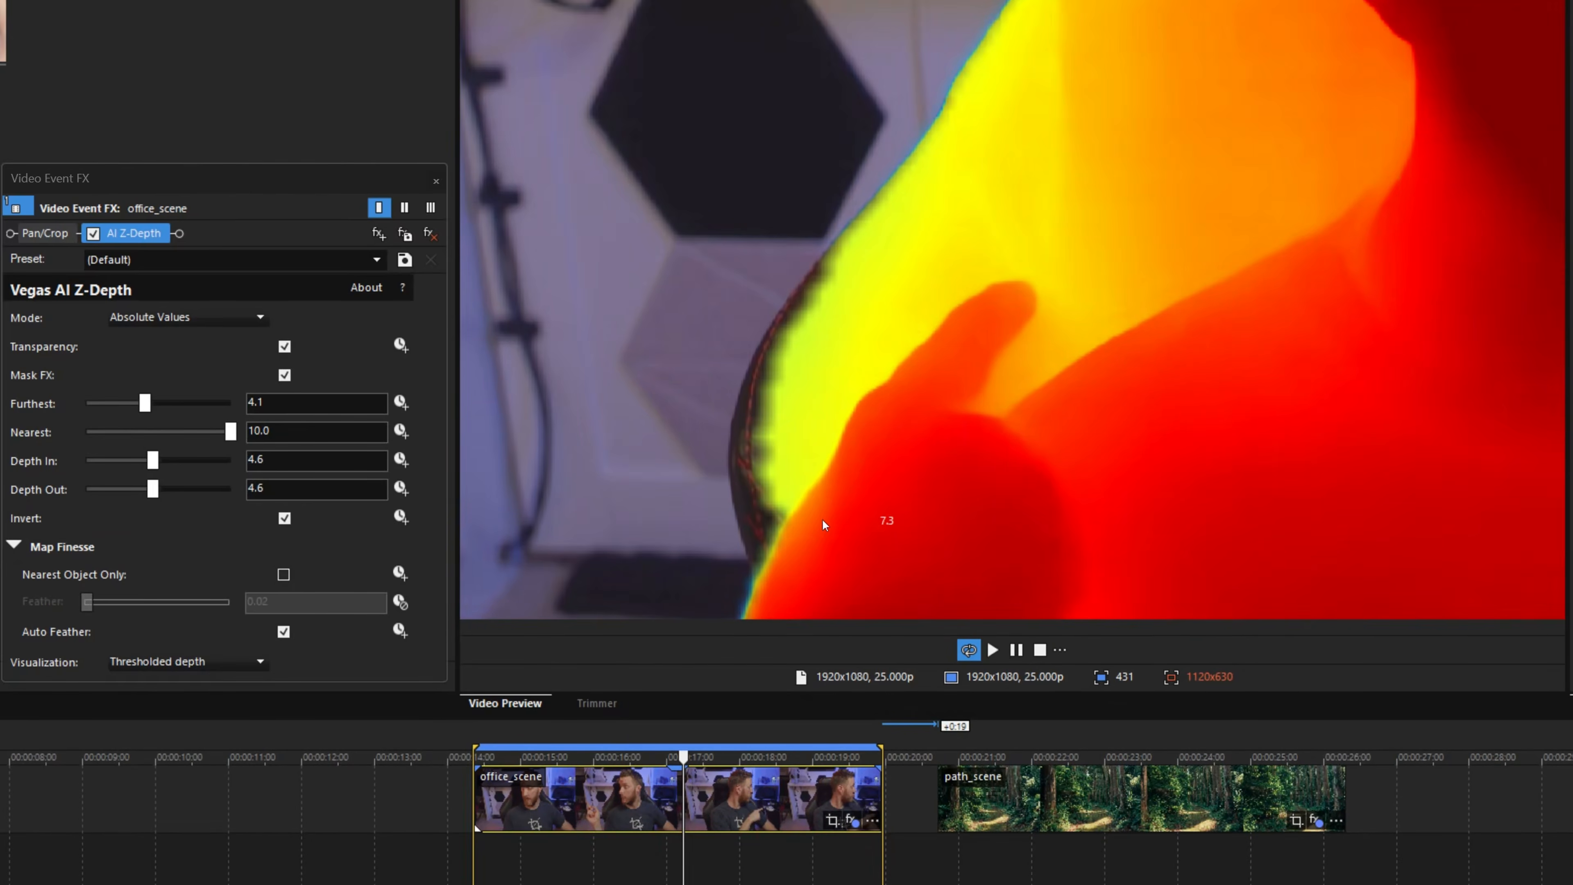
click(764, 462)
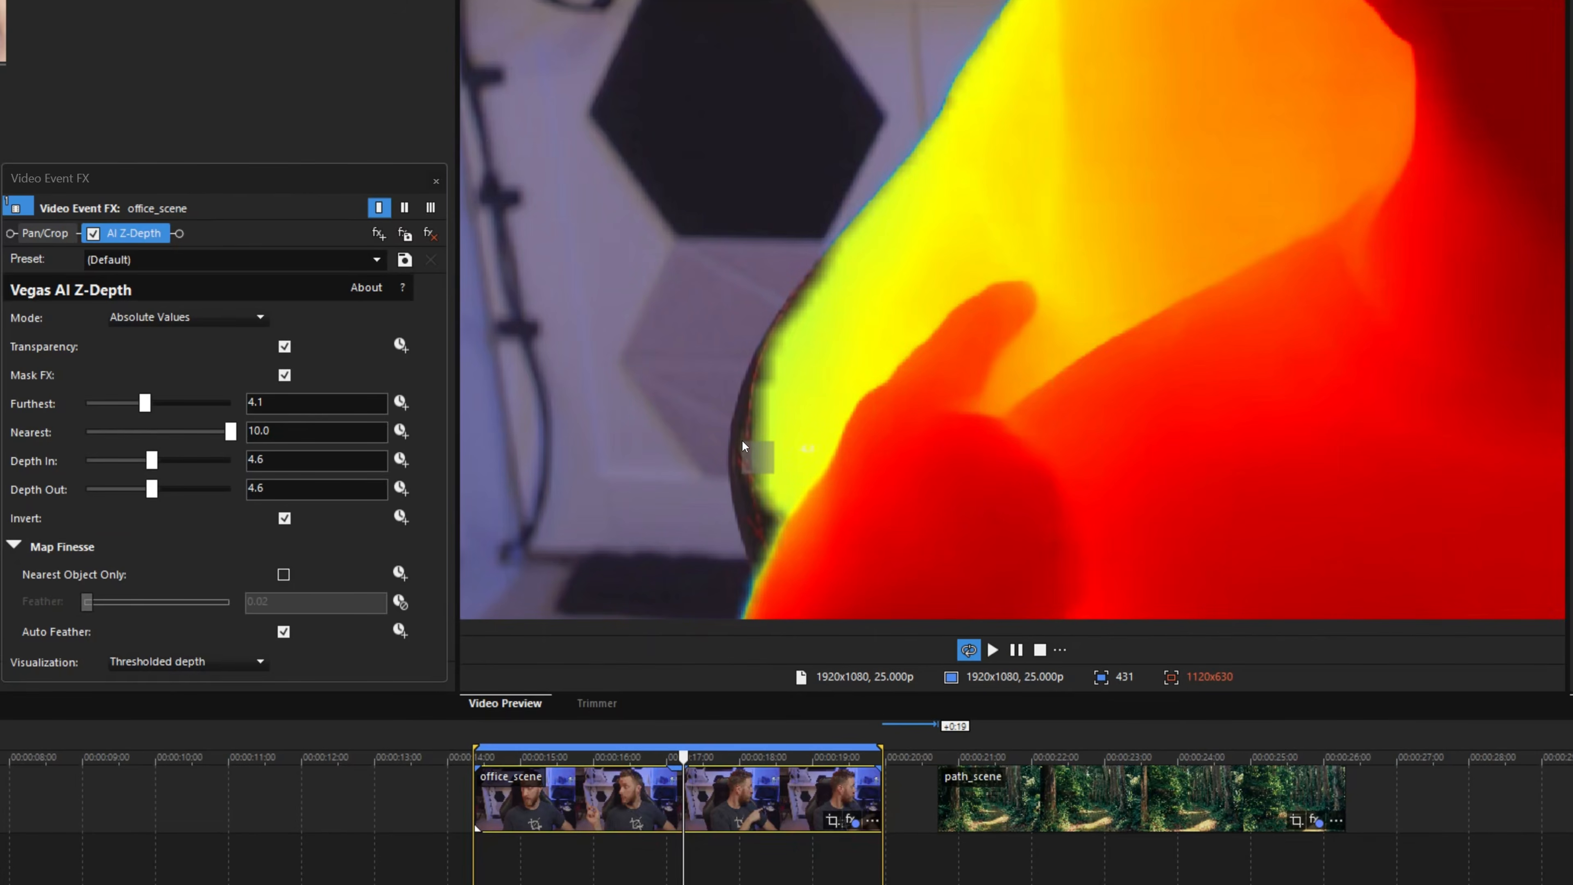
click(745, 440)
scroll(838, 464, down, 5)
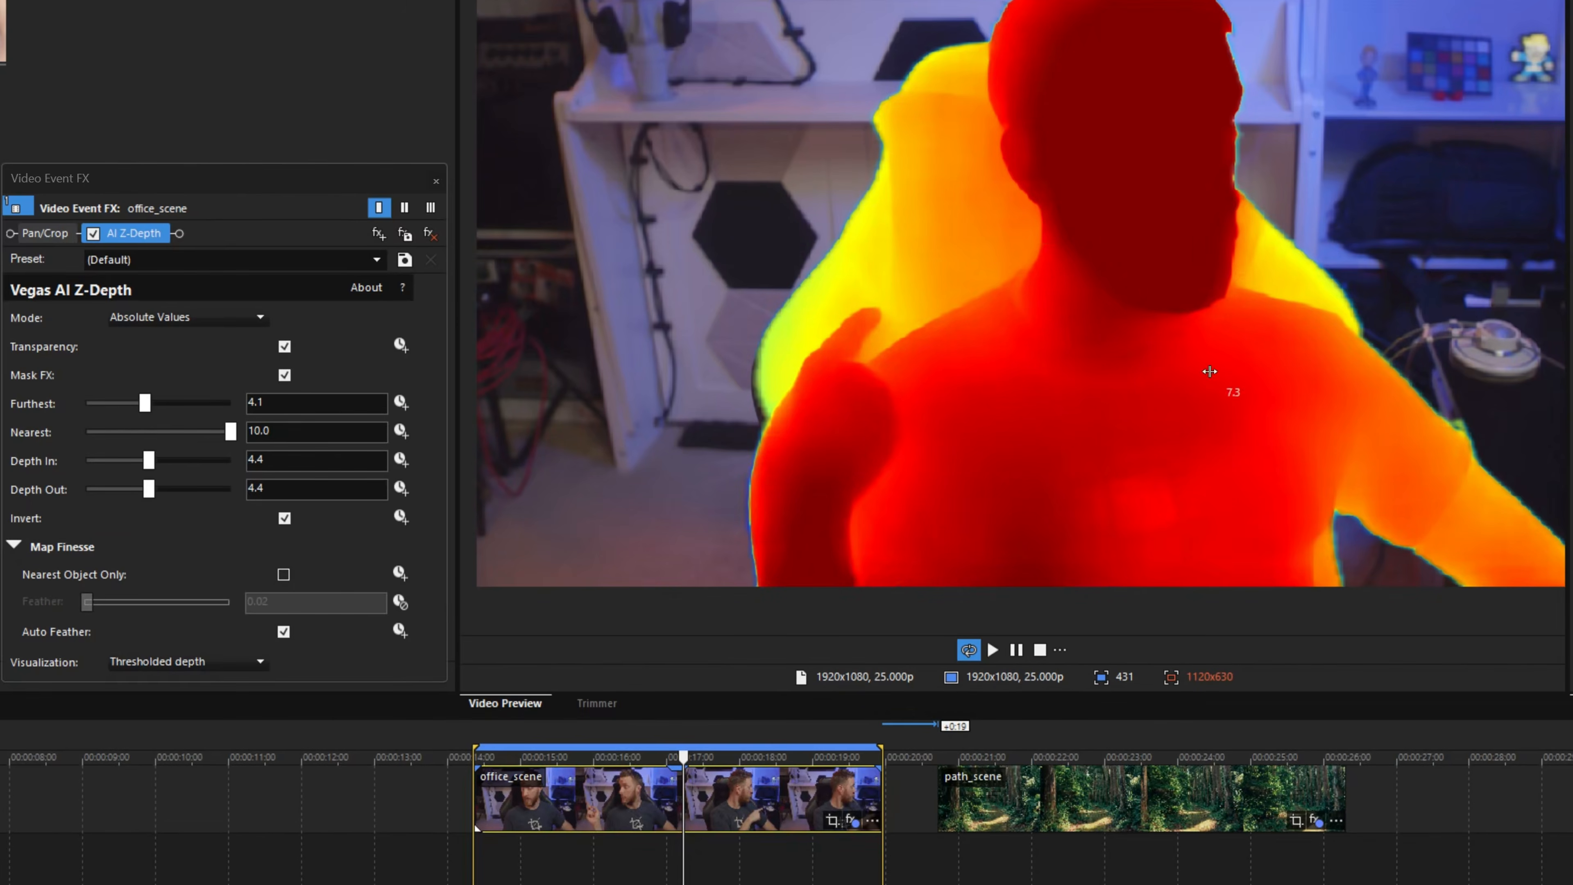
Scrub through the second half of office_scene to check the mask around the person and chair
click(837, 802)
drag(836, 802, 738, 792)
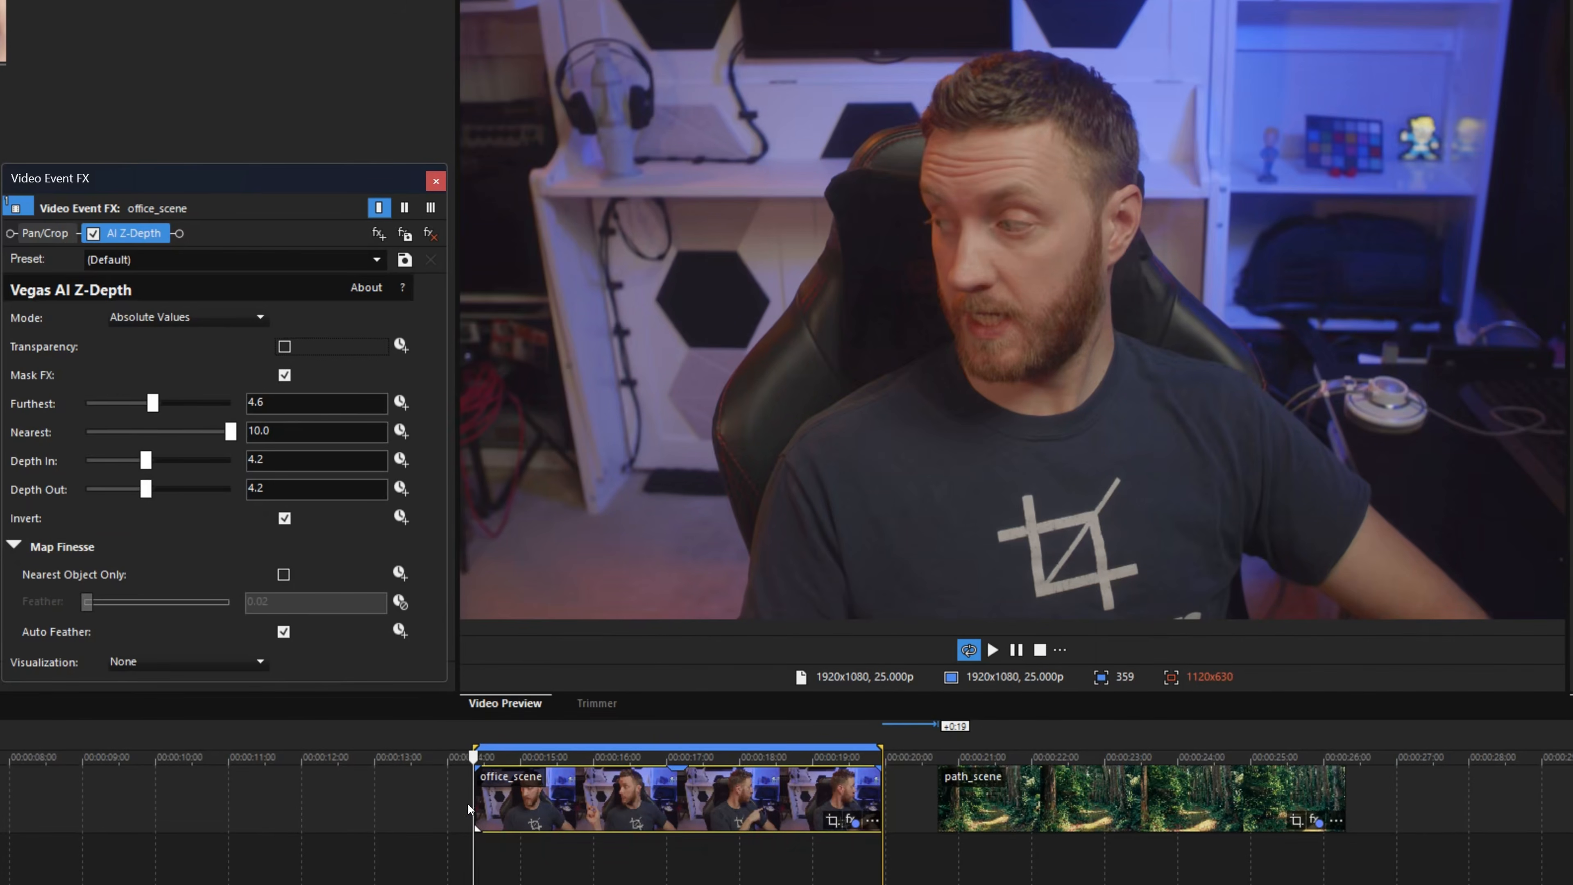
click(539, 799)
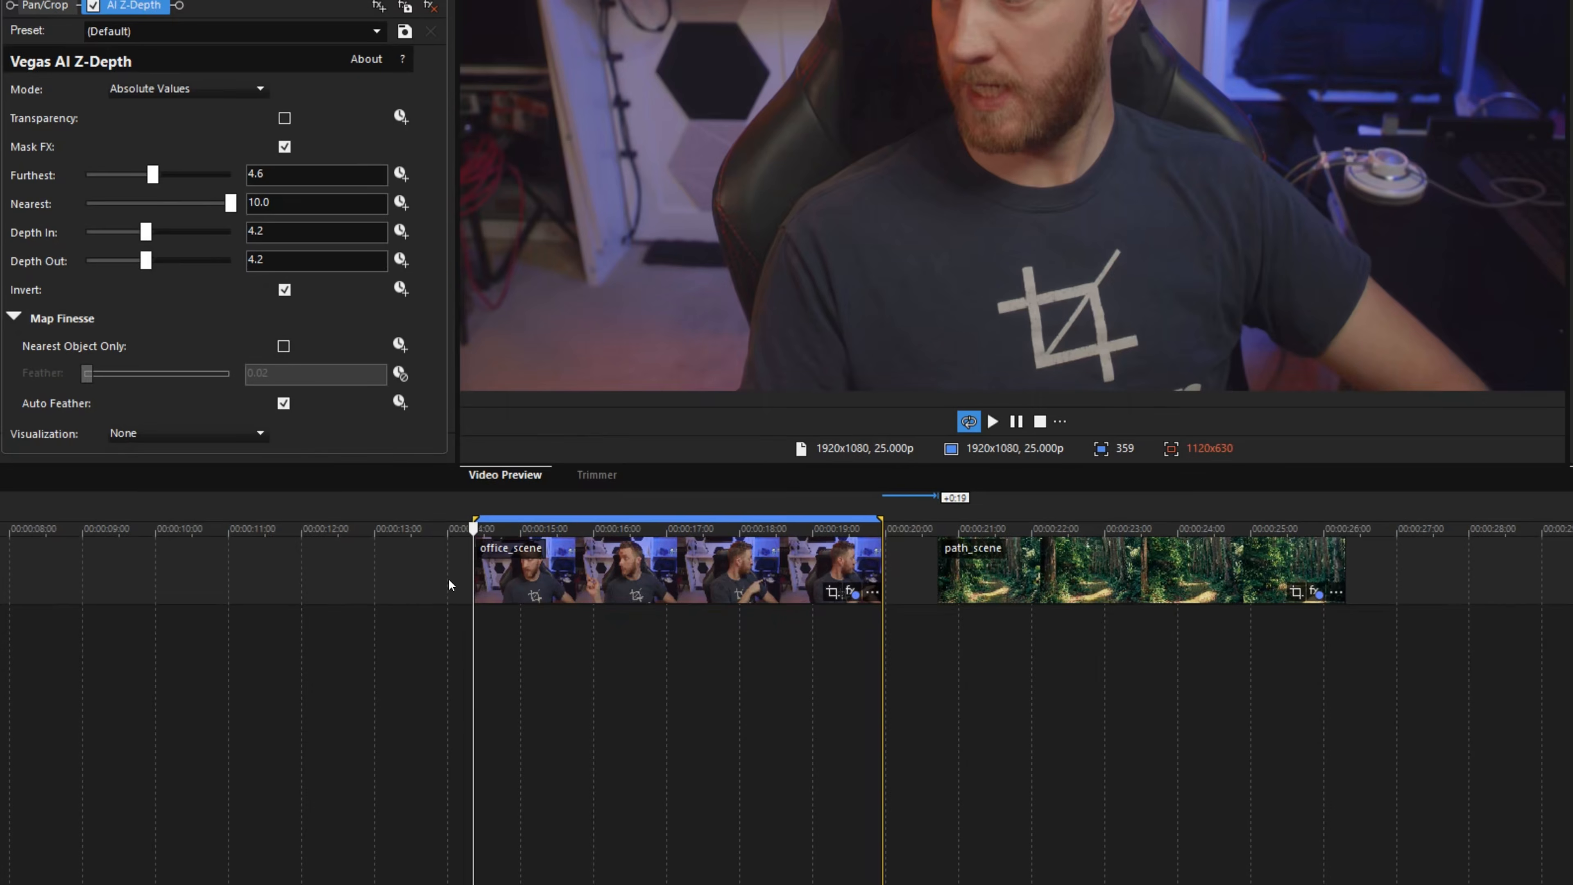
Insert a video track above the existing one and duplicate the office_scene clip onto it
right_click(438, 561)
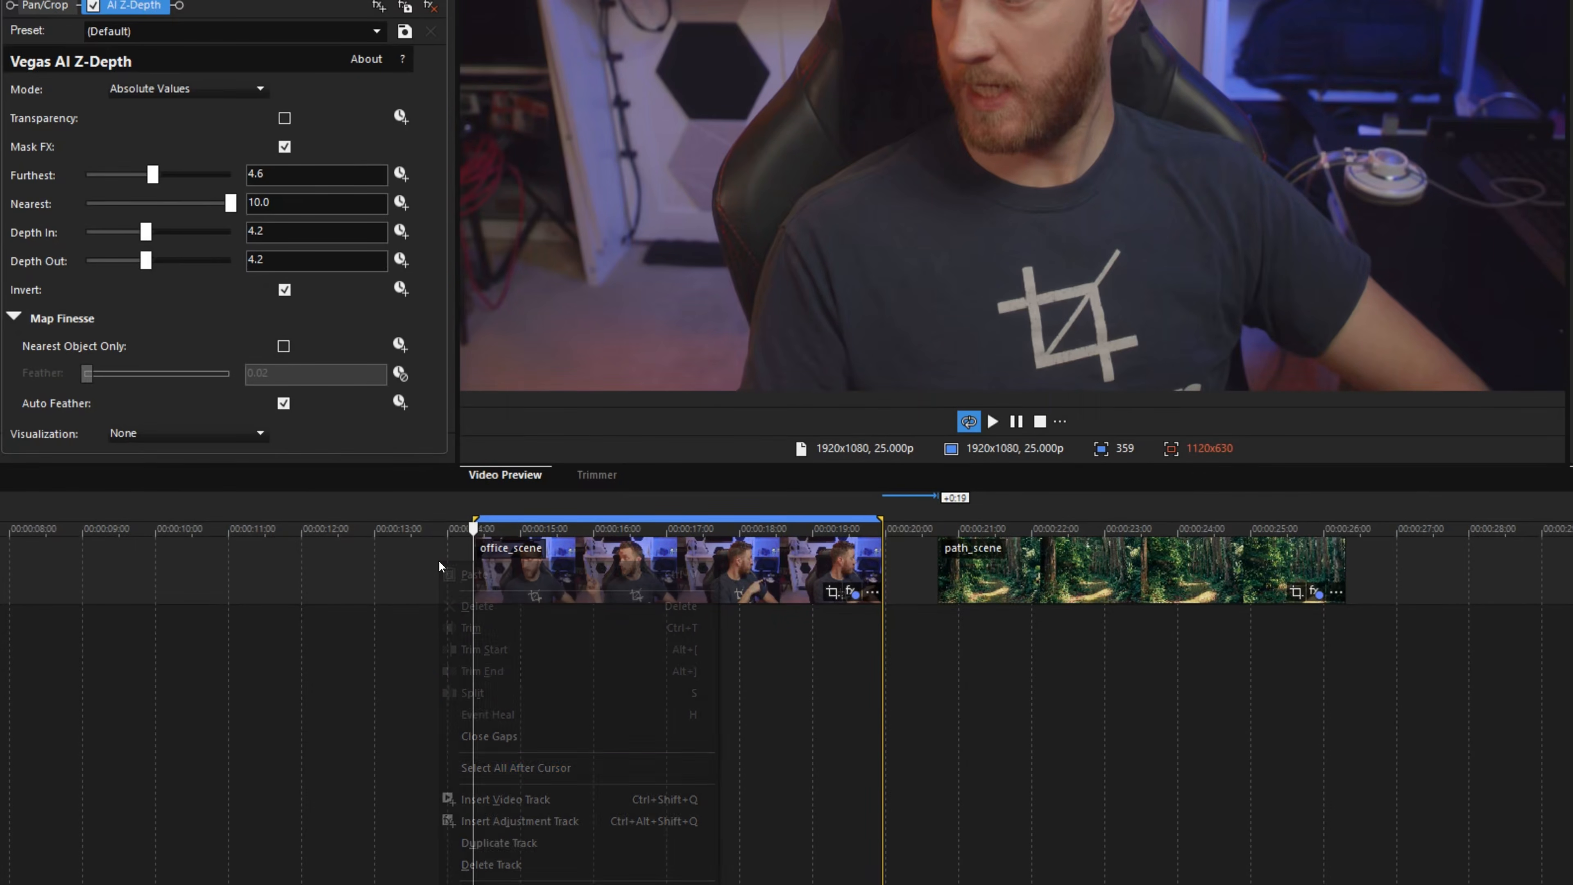
click(500, 795)
click(511, 652)
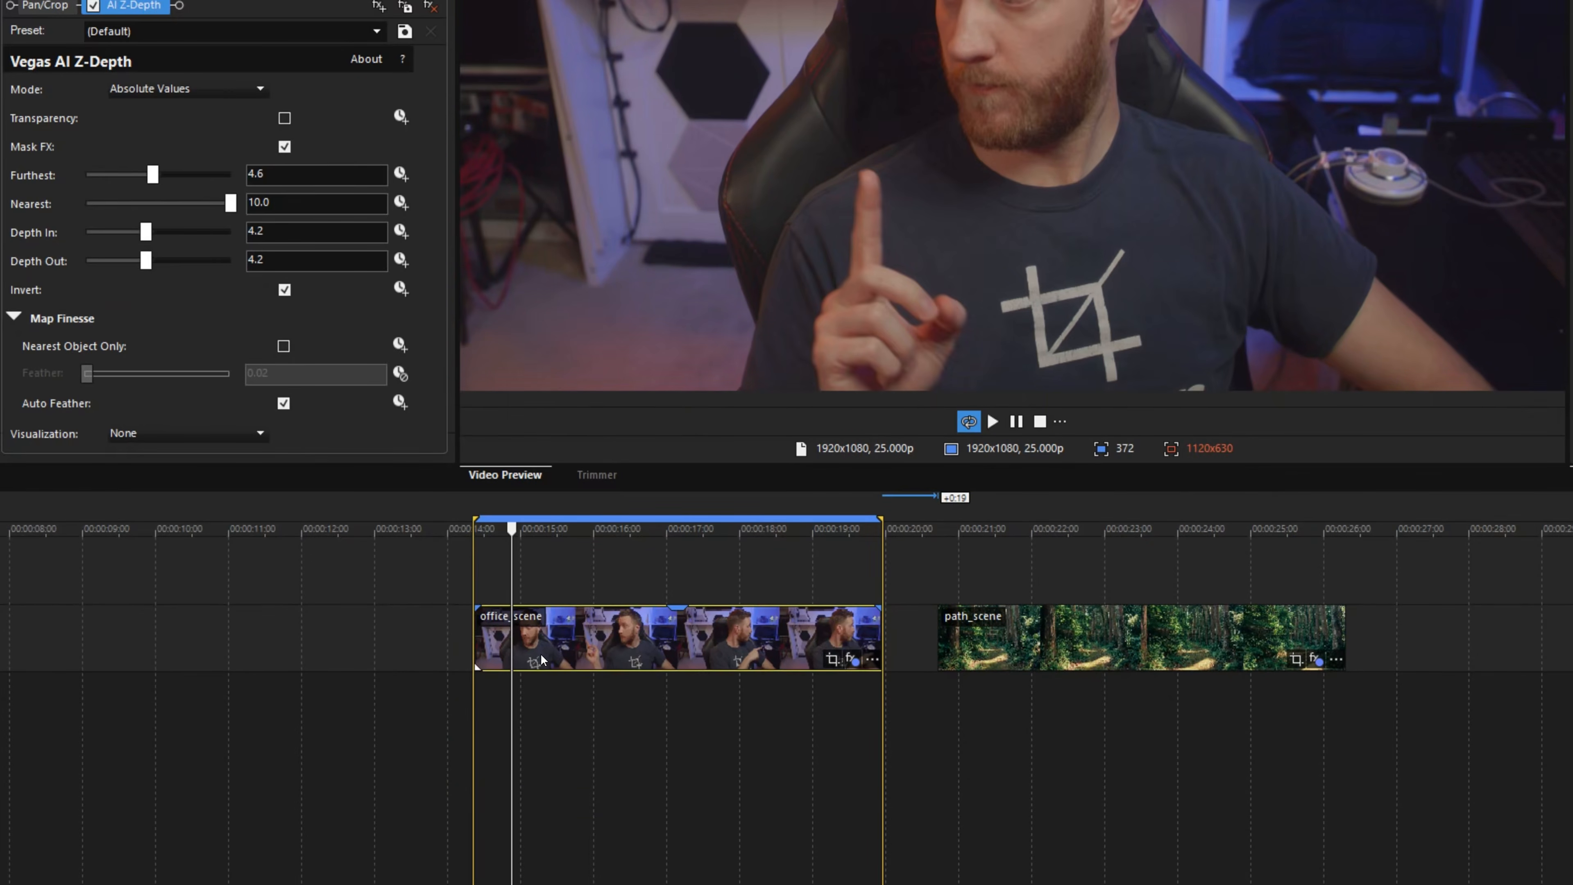
drag(542, 652, 544, 579)
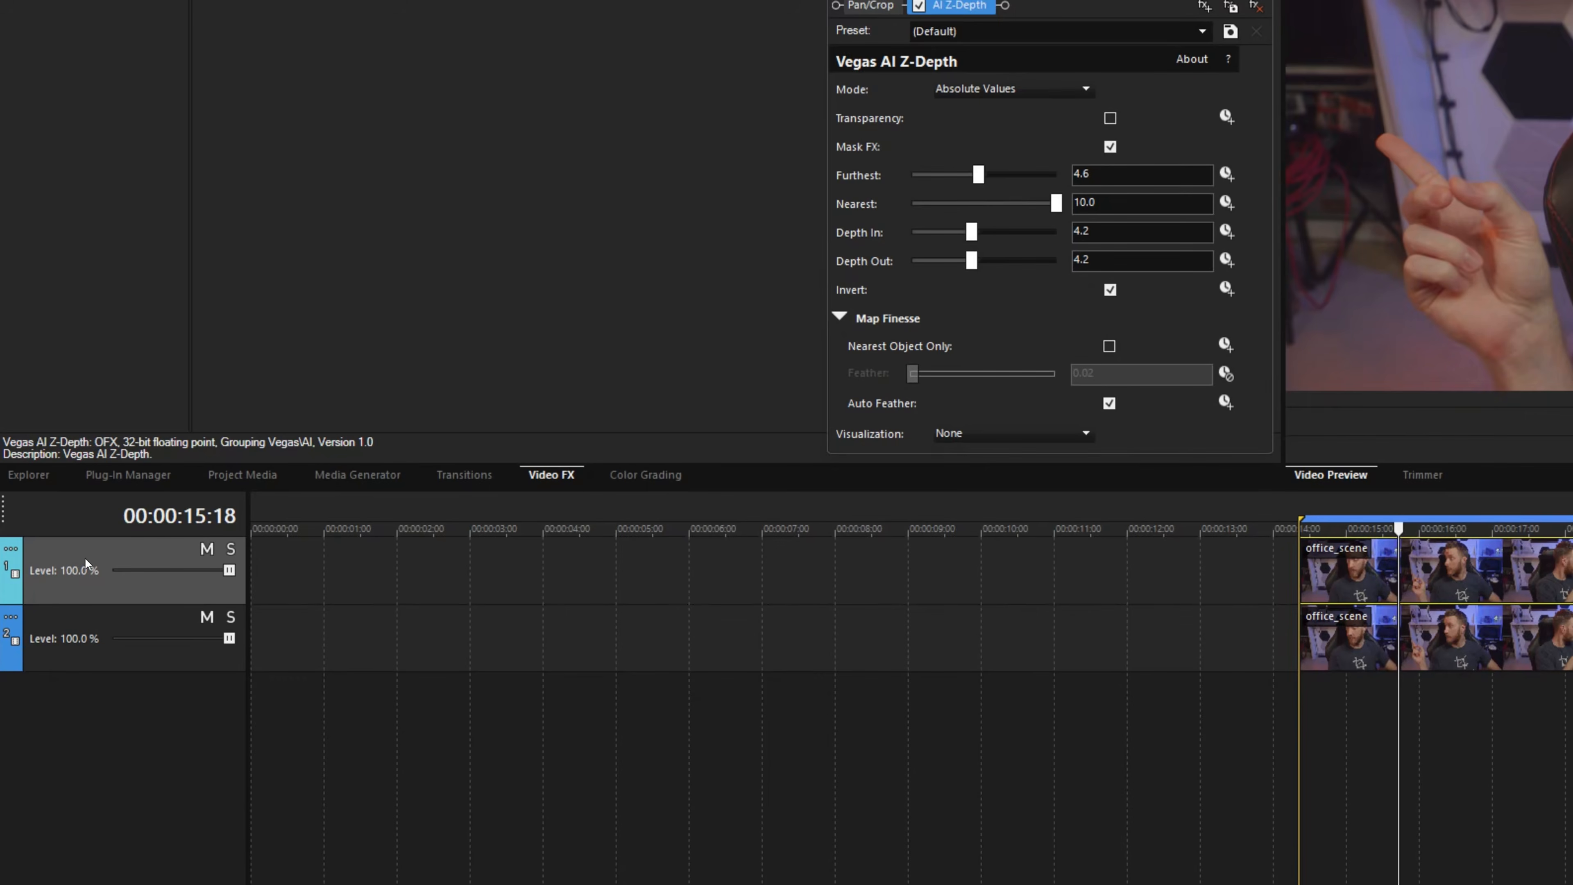
Name the upper track Foreground and the lower track Background
double_click(43, 549)
text(Foreground)
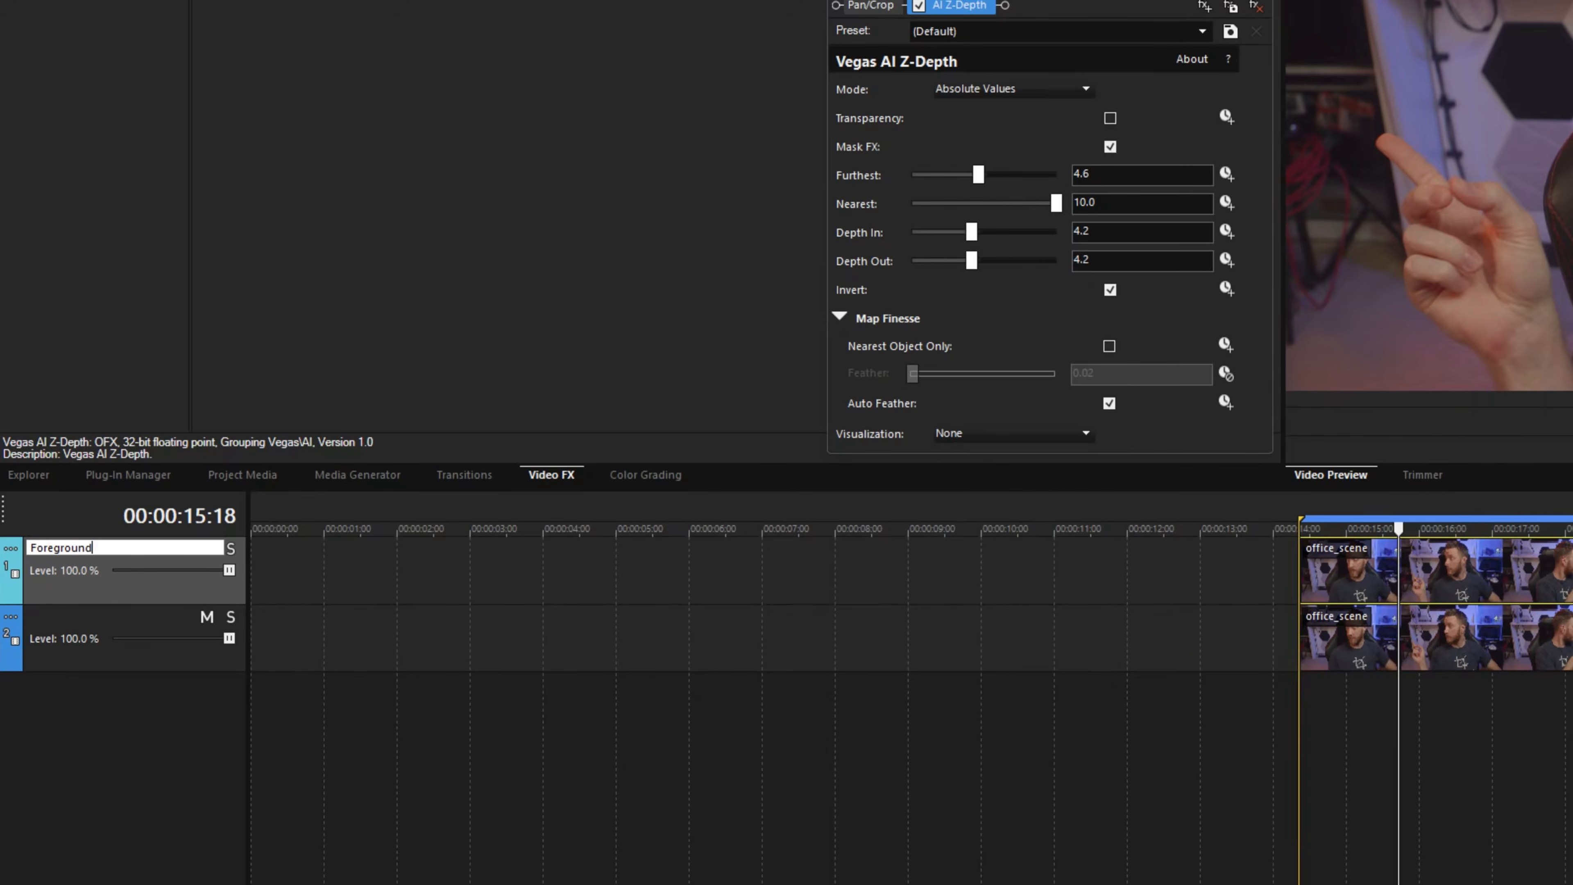
double_click(51, 622)
text(Background)
key(Return)
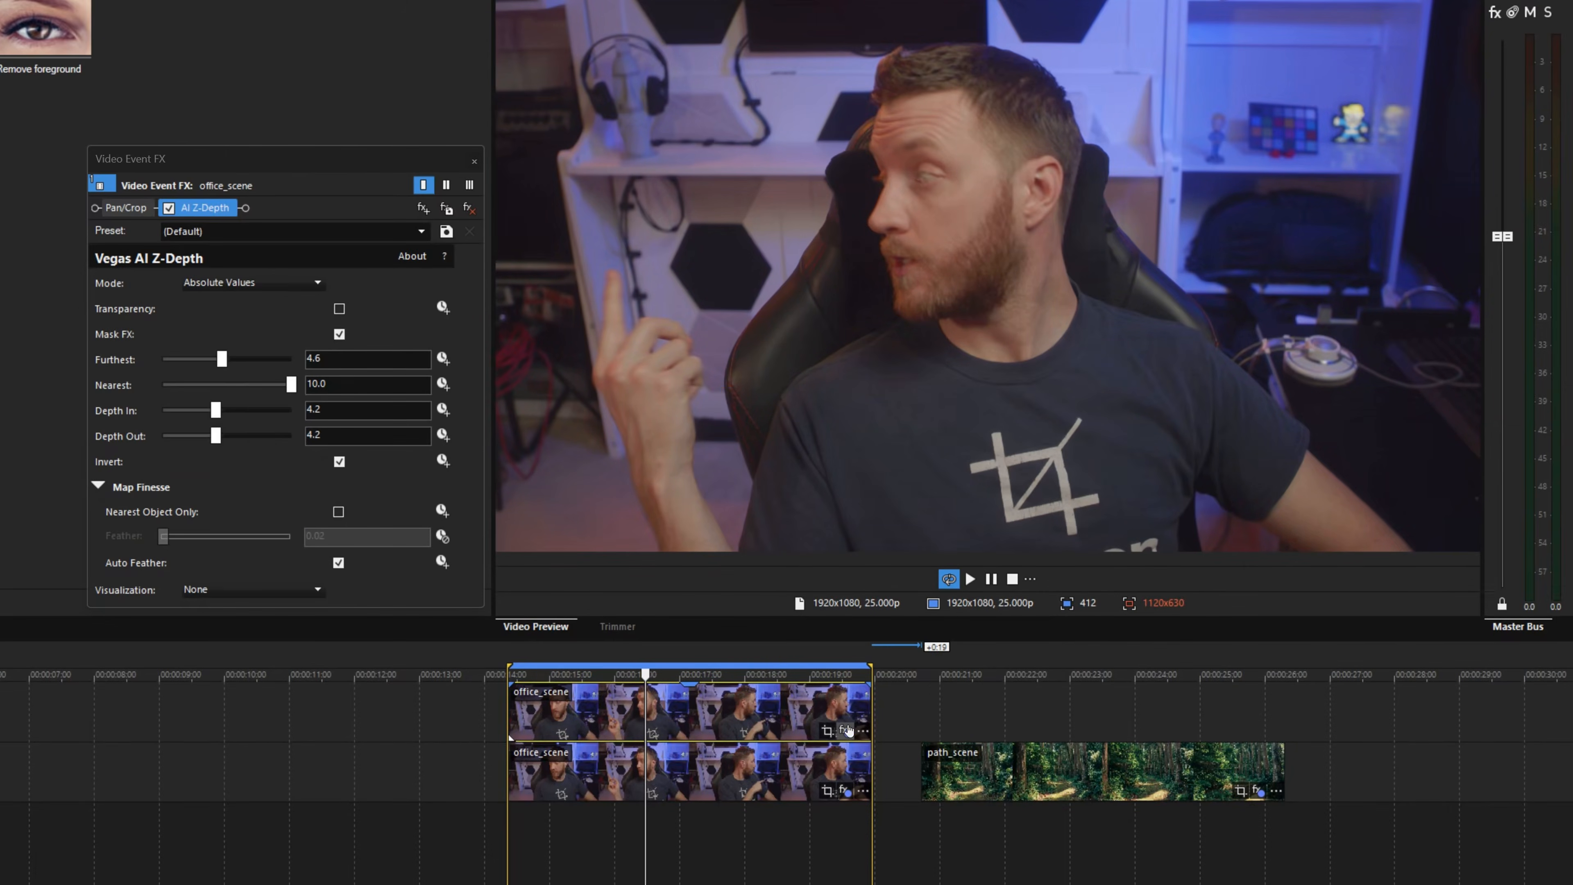
Turn on Transparency in the Foreground clip's AI Z-Depth effect and briefly mute the Background track to check the cutout
click(847, 731)
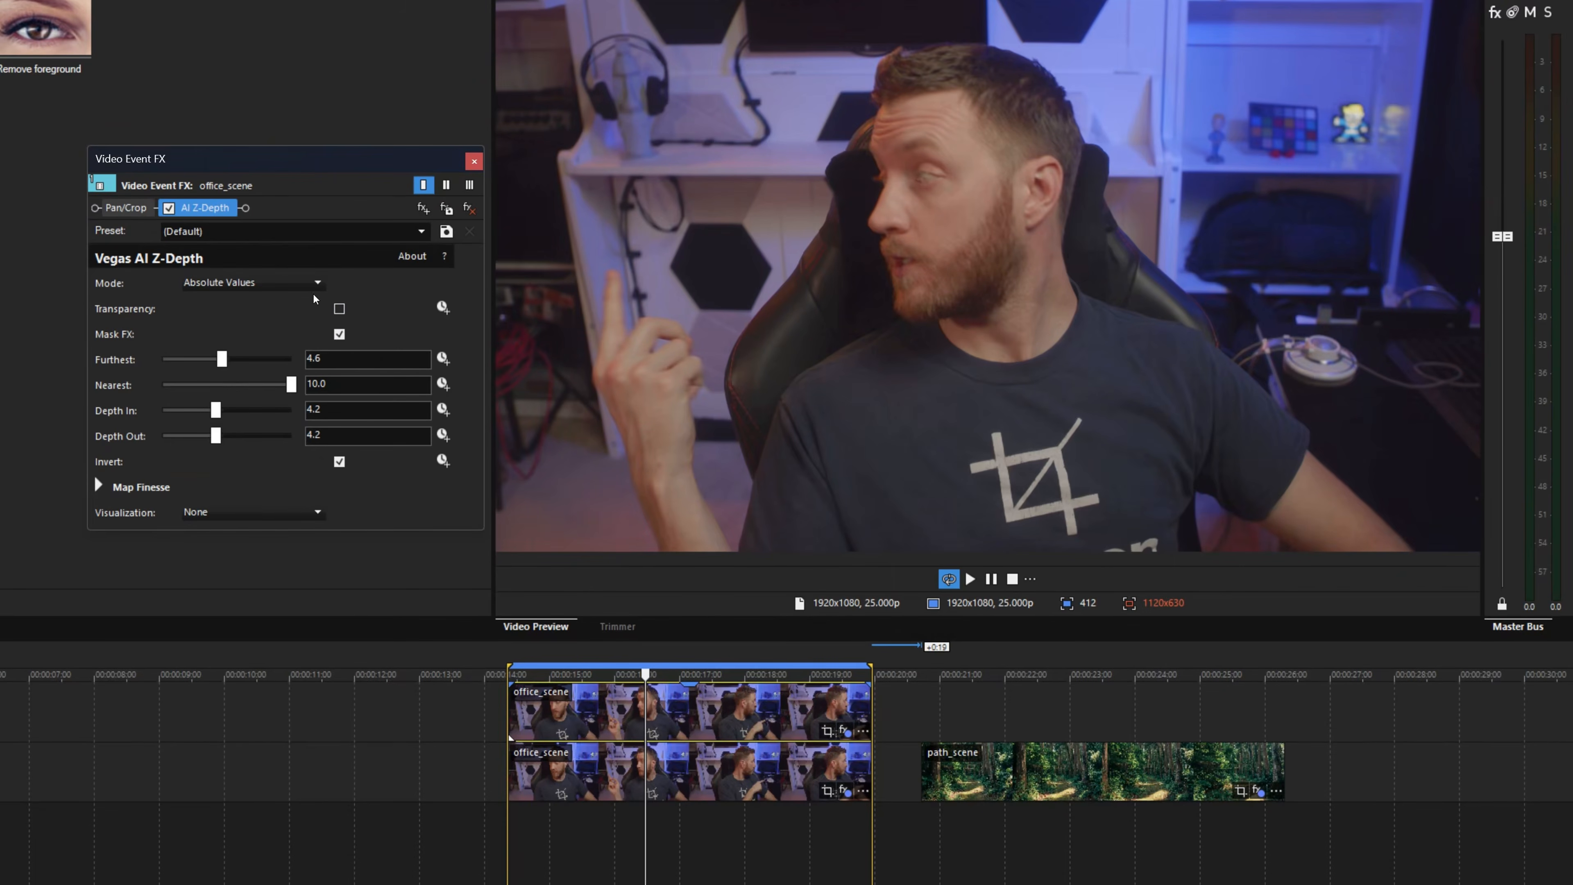
click(339, 308)
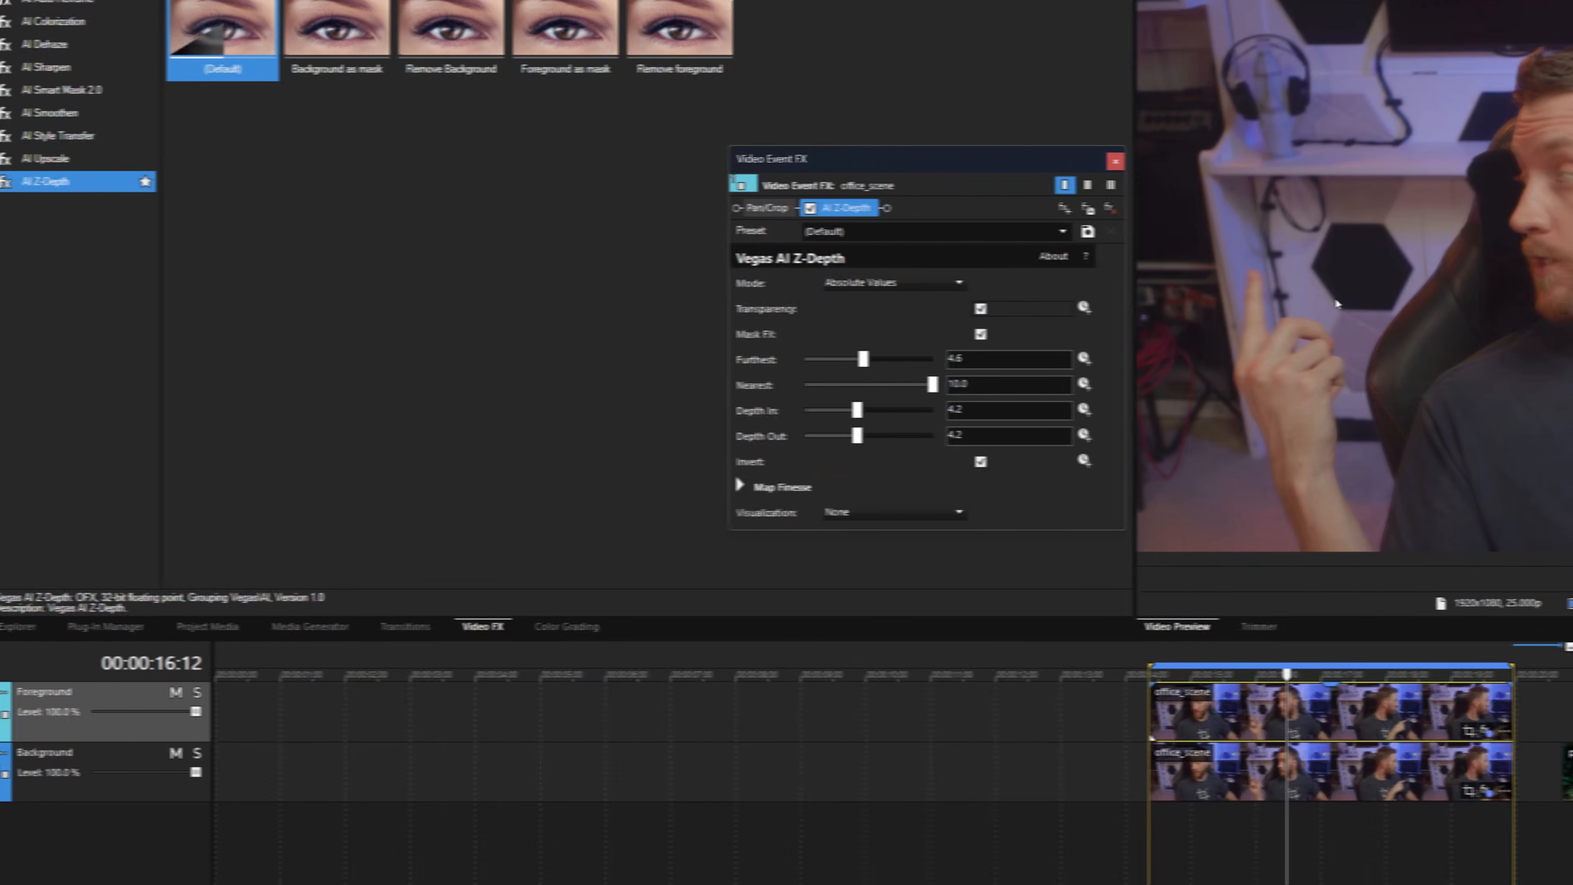
click(184, 754)
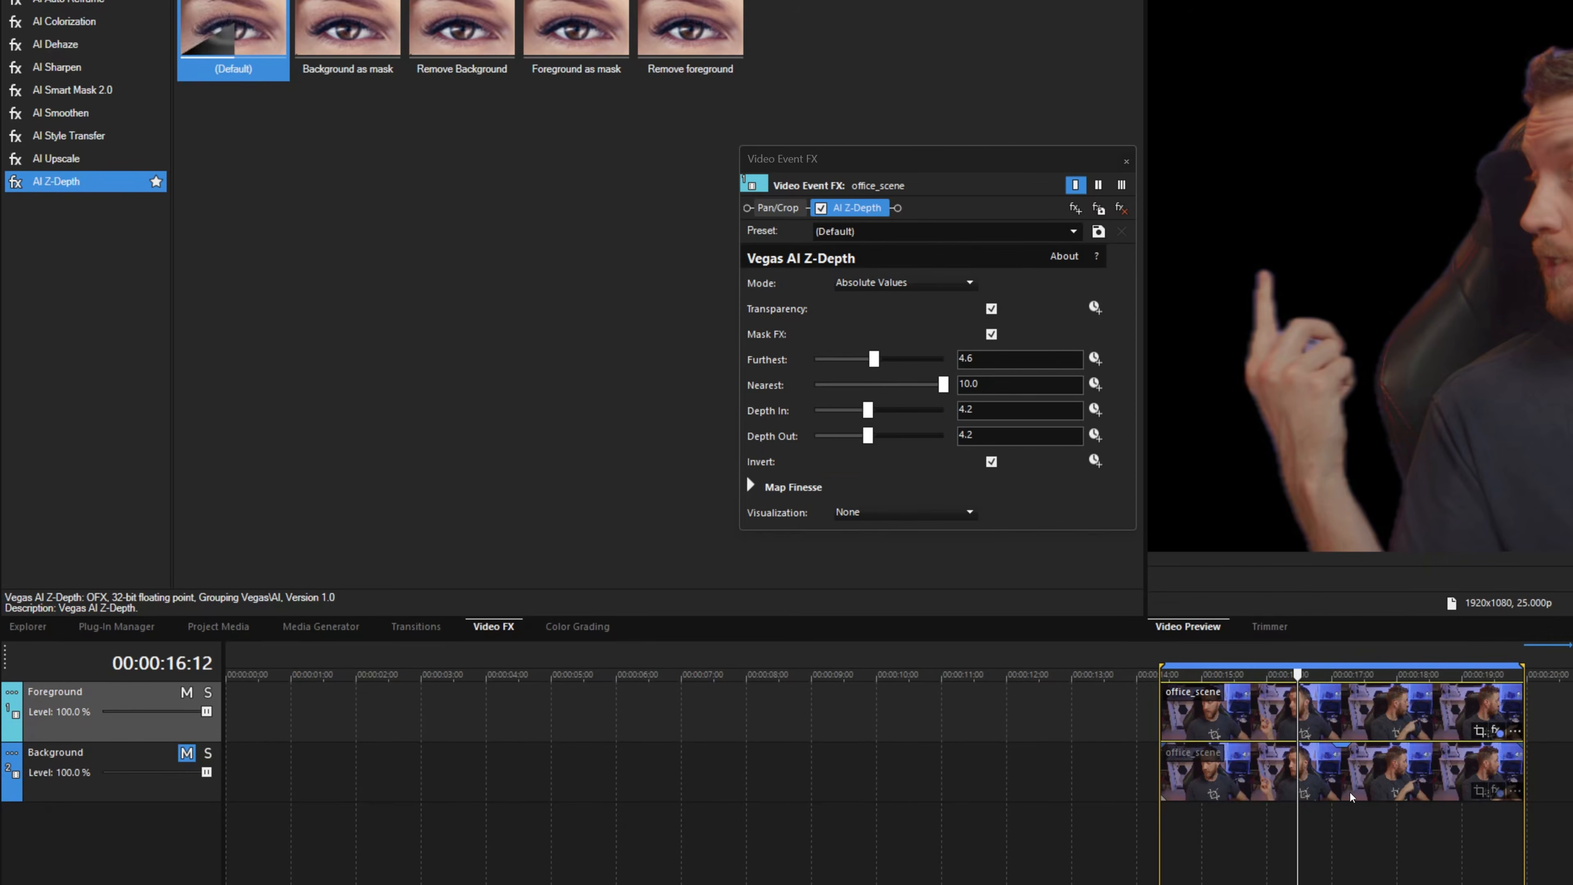
click(188, 753)
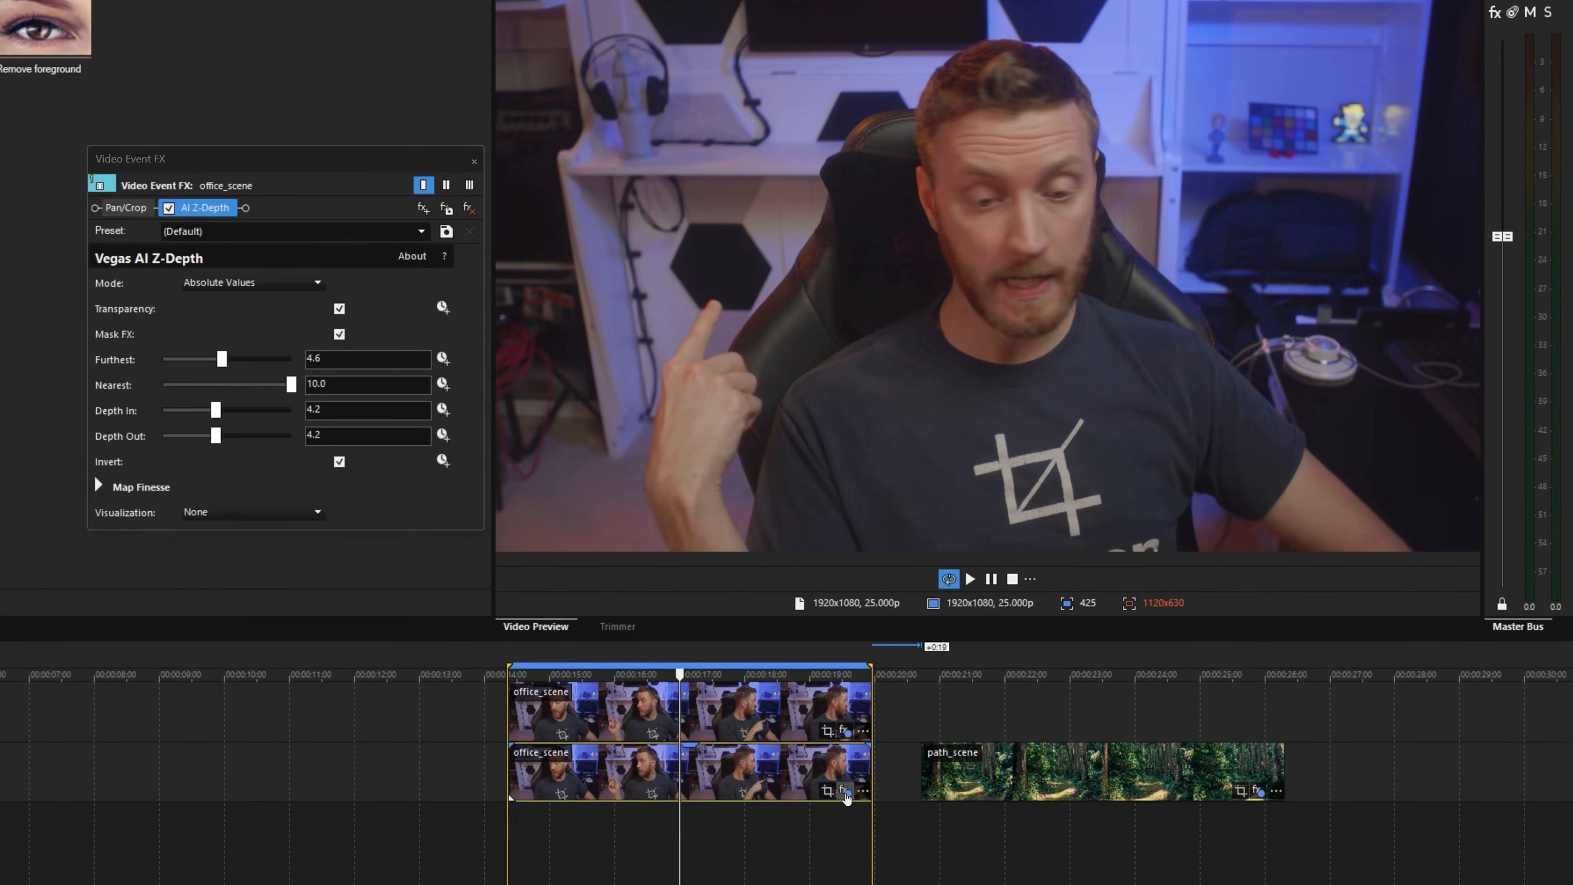
Remove the AI Z-Depth effect from the Background office_scene clip and play back the layered clips
click(845, 792)
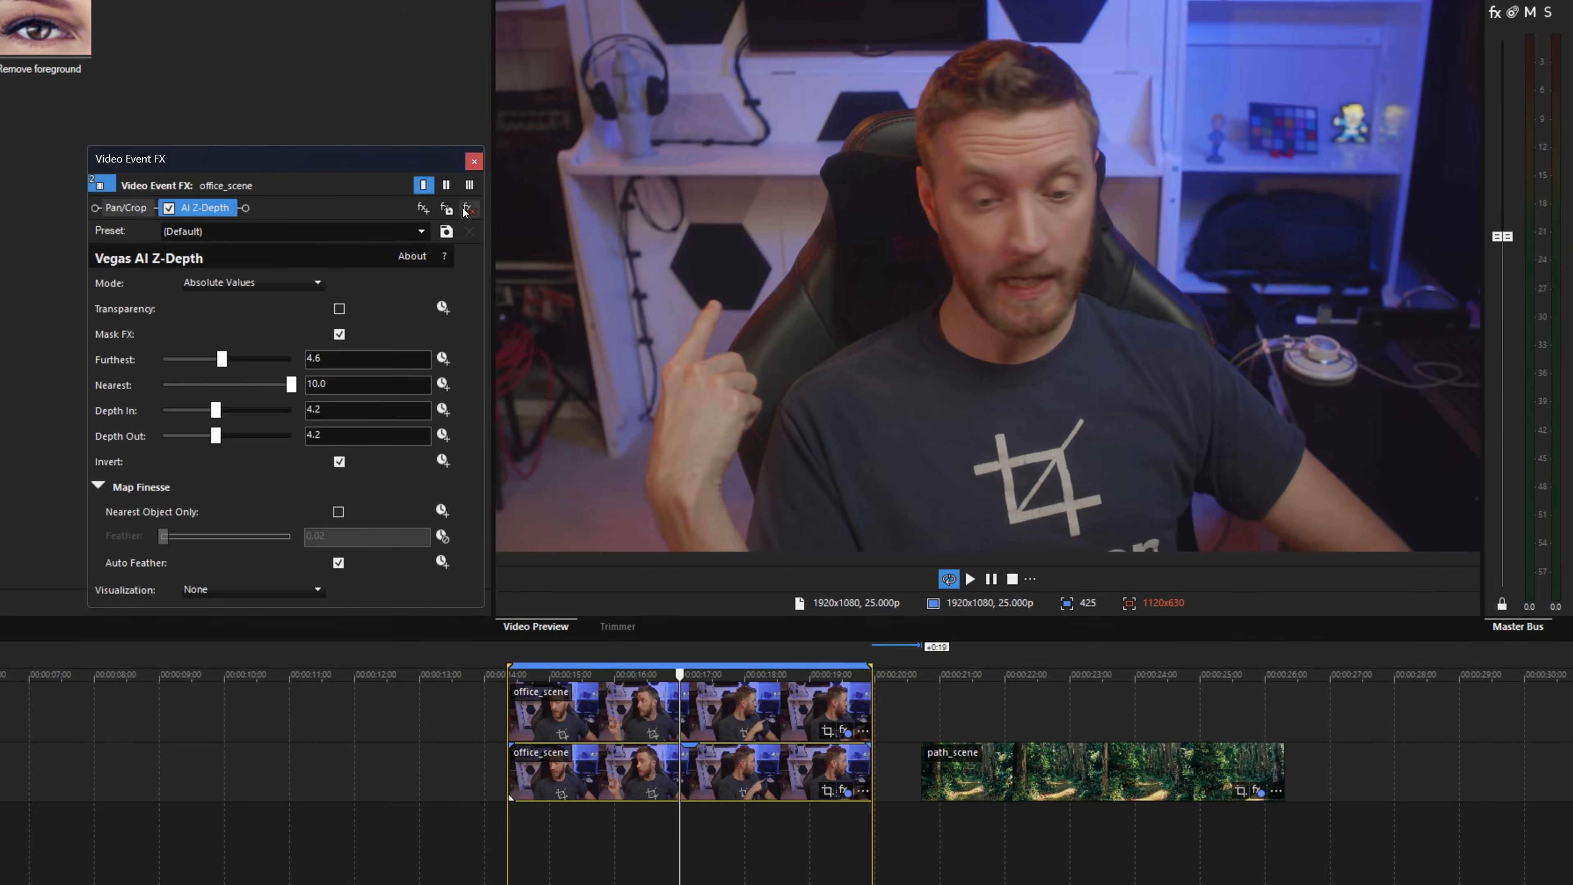
click(469, 208)
click(866, 168)
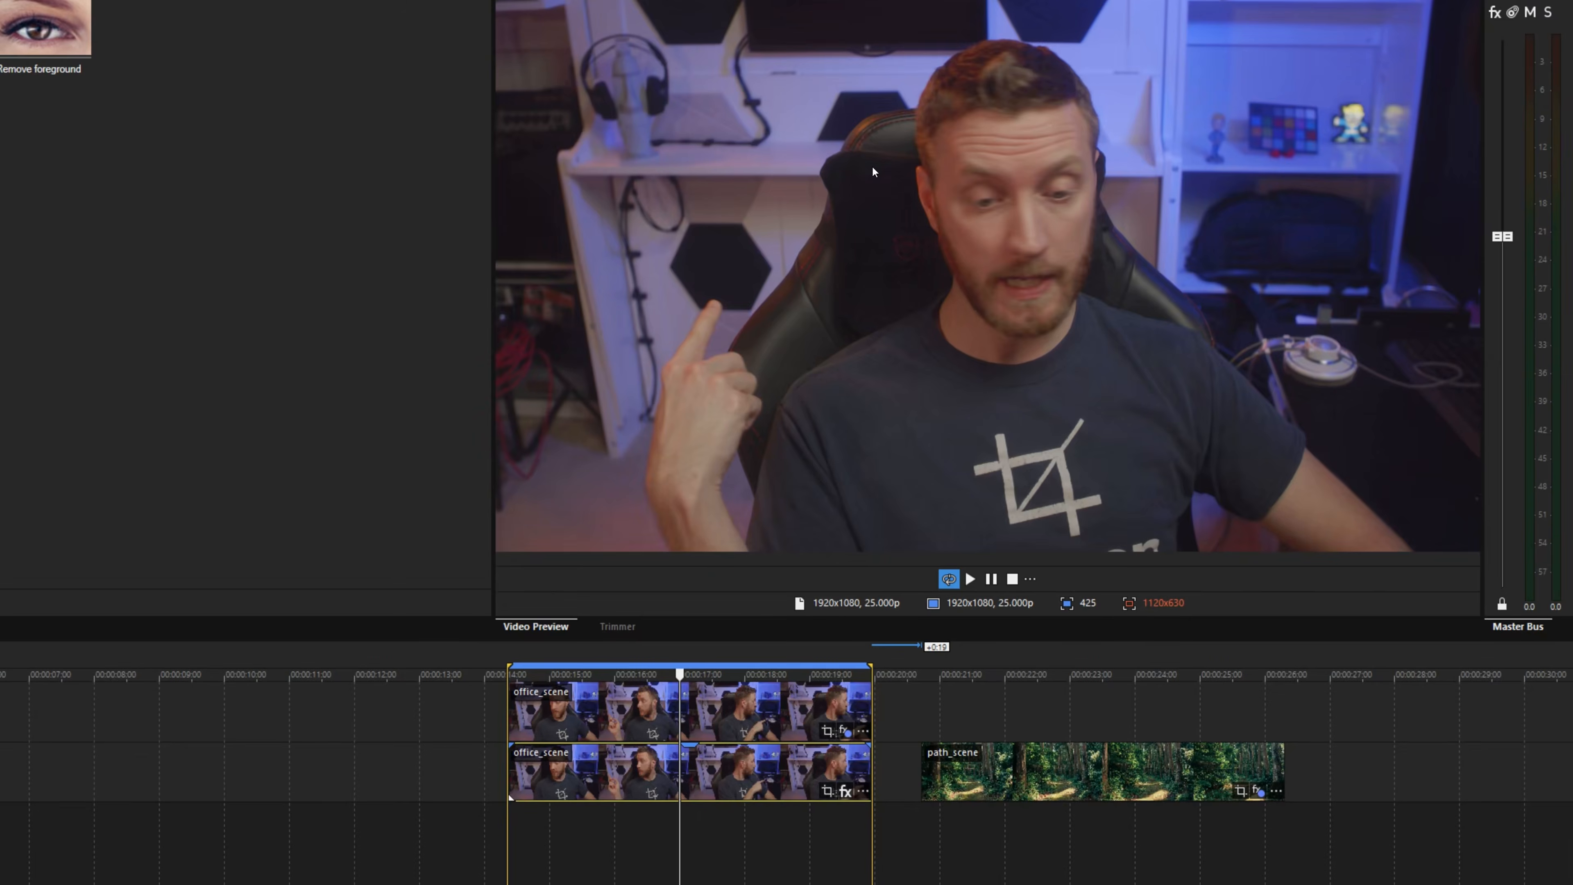
click(592, 782)
key(space)
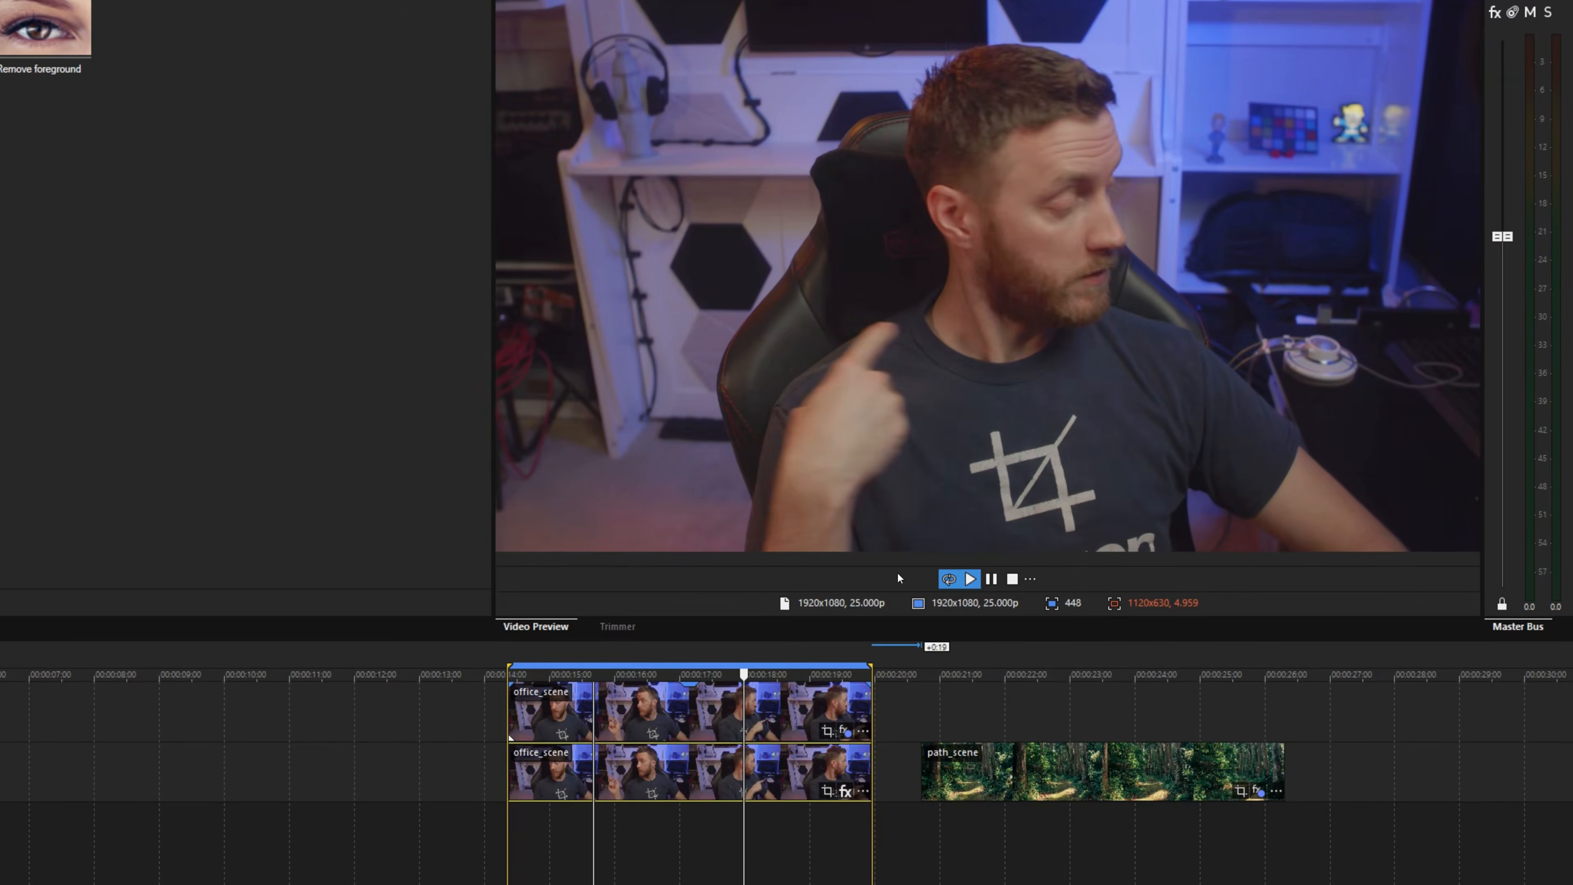
Insert a video track between Foreground and Background and place the cursor at the start of office_scene
click(483, 771)
right_click(483, 771)
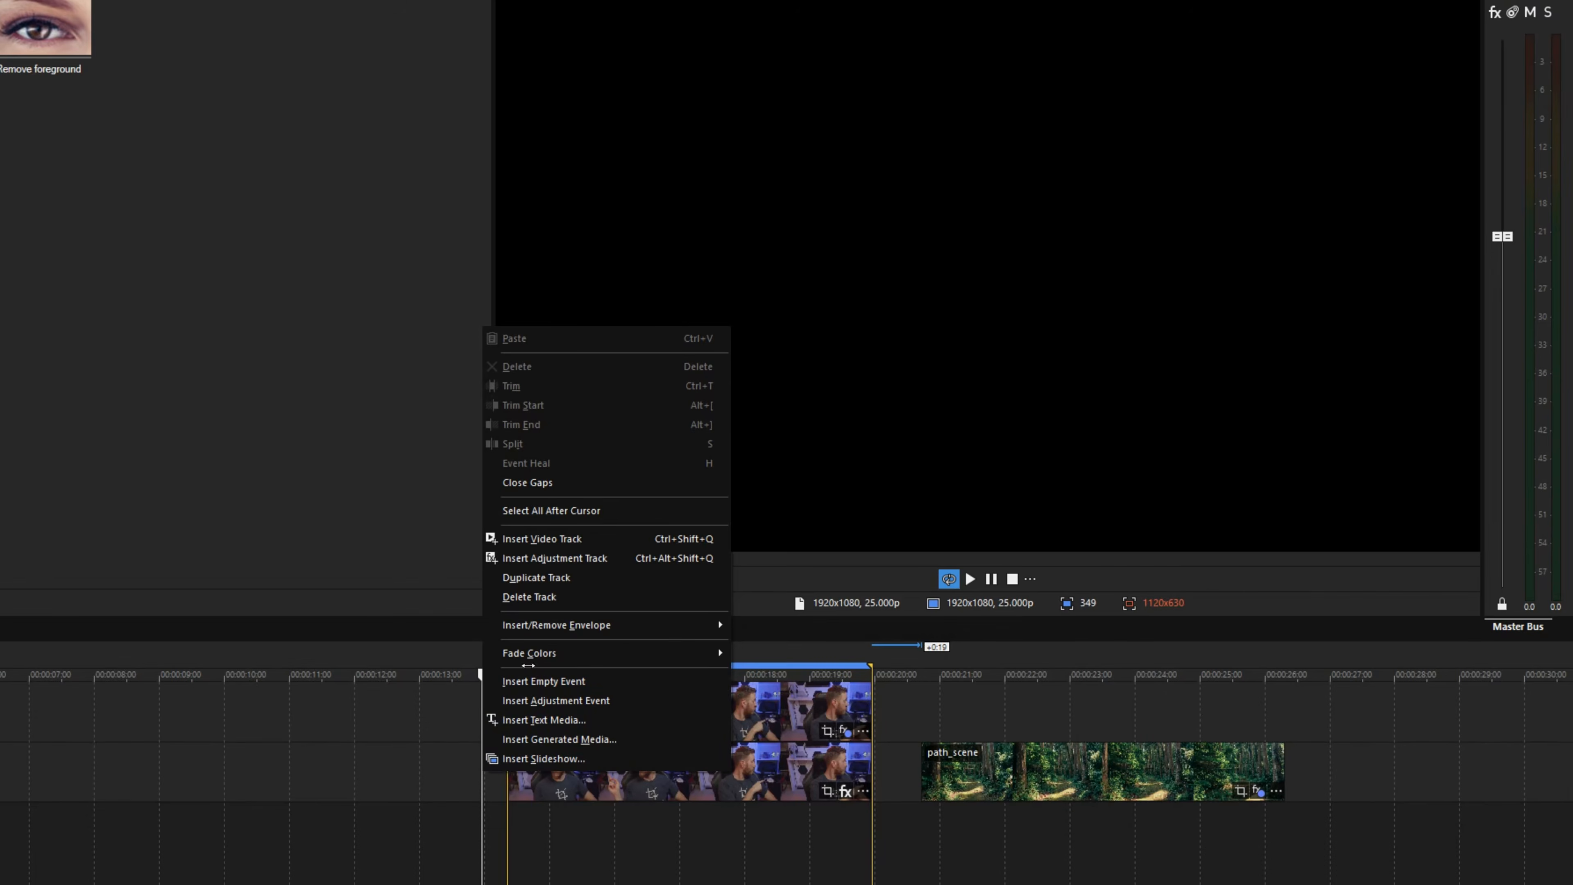
click(557, 540)
click(512, 772)
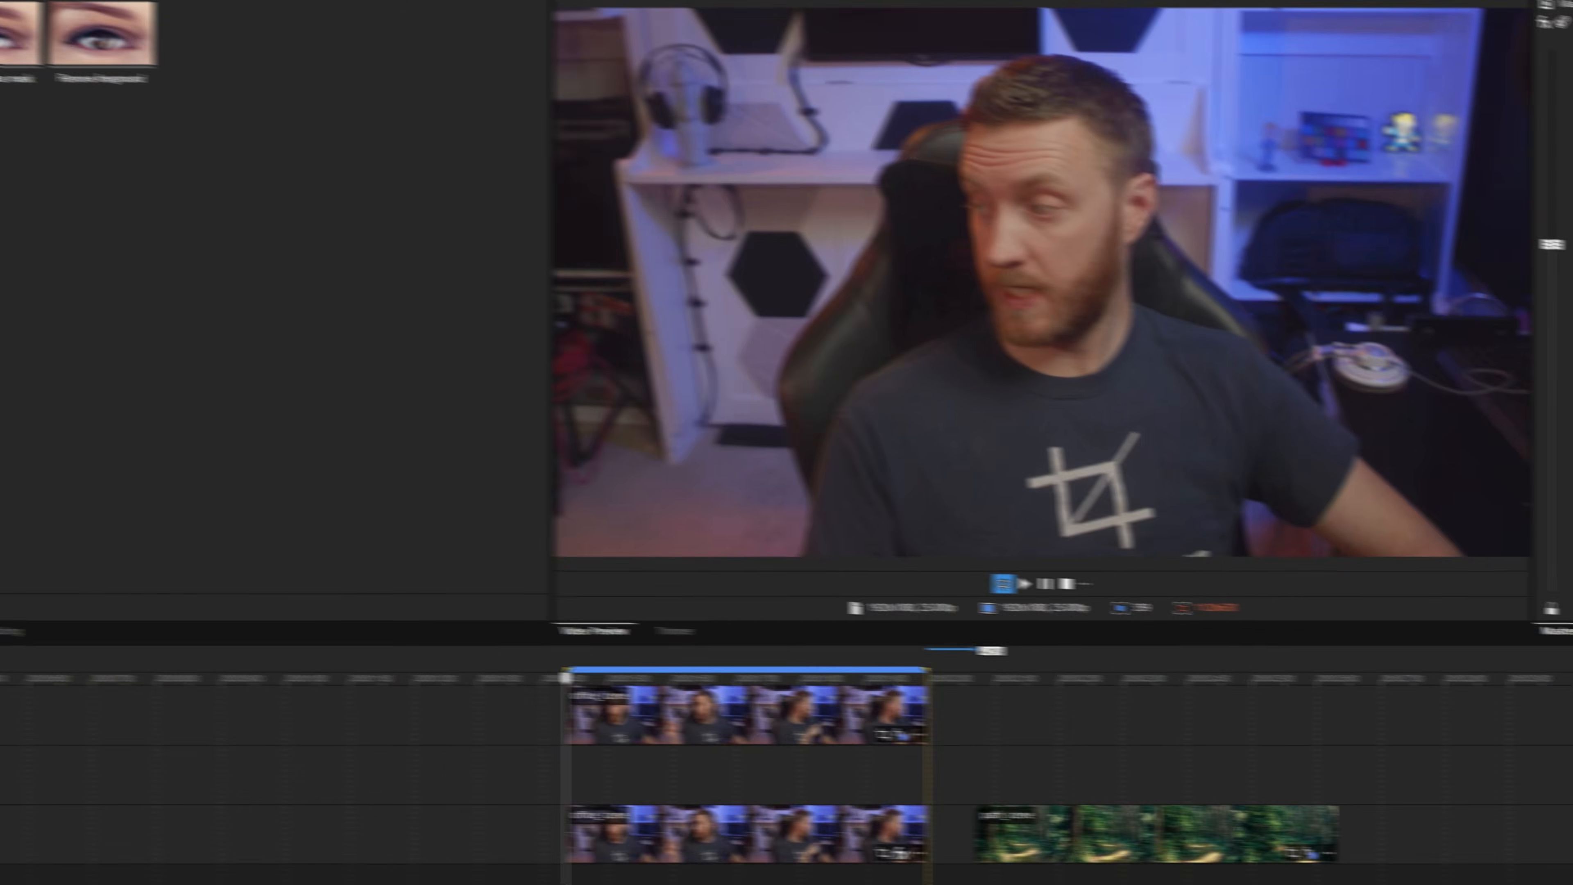
Add a default Titles & Text event to the middle track at the start of office_scene and play it back
click(191, 661)
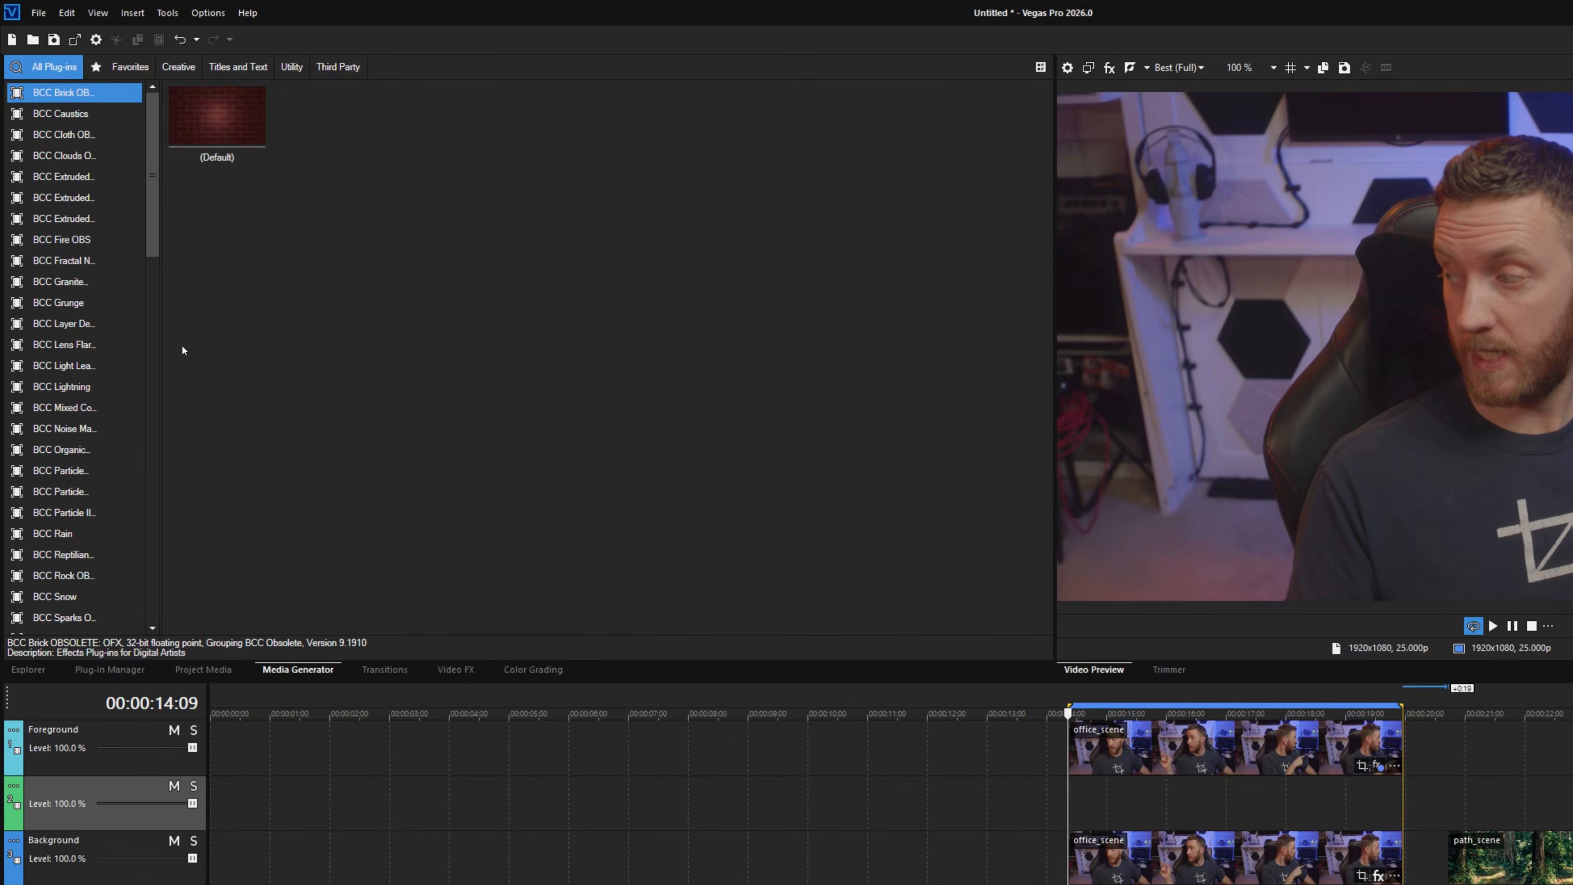
drag(152, 175, 153, 538)
click(67, 616)
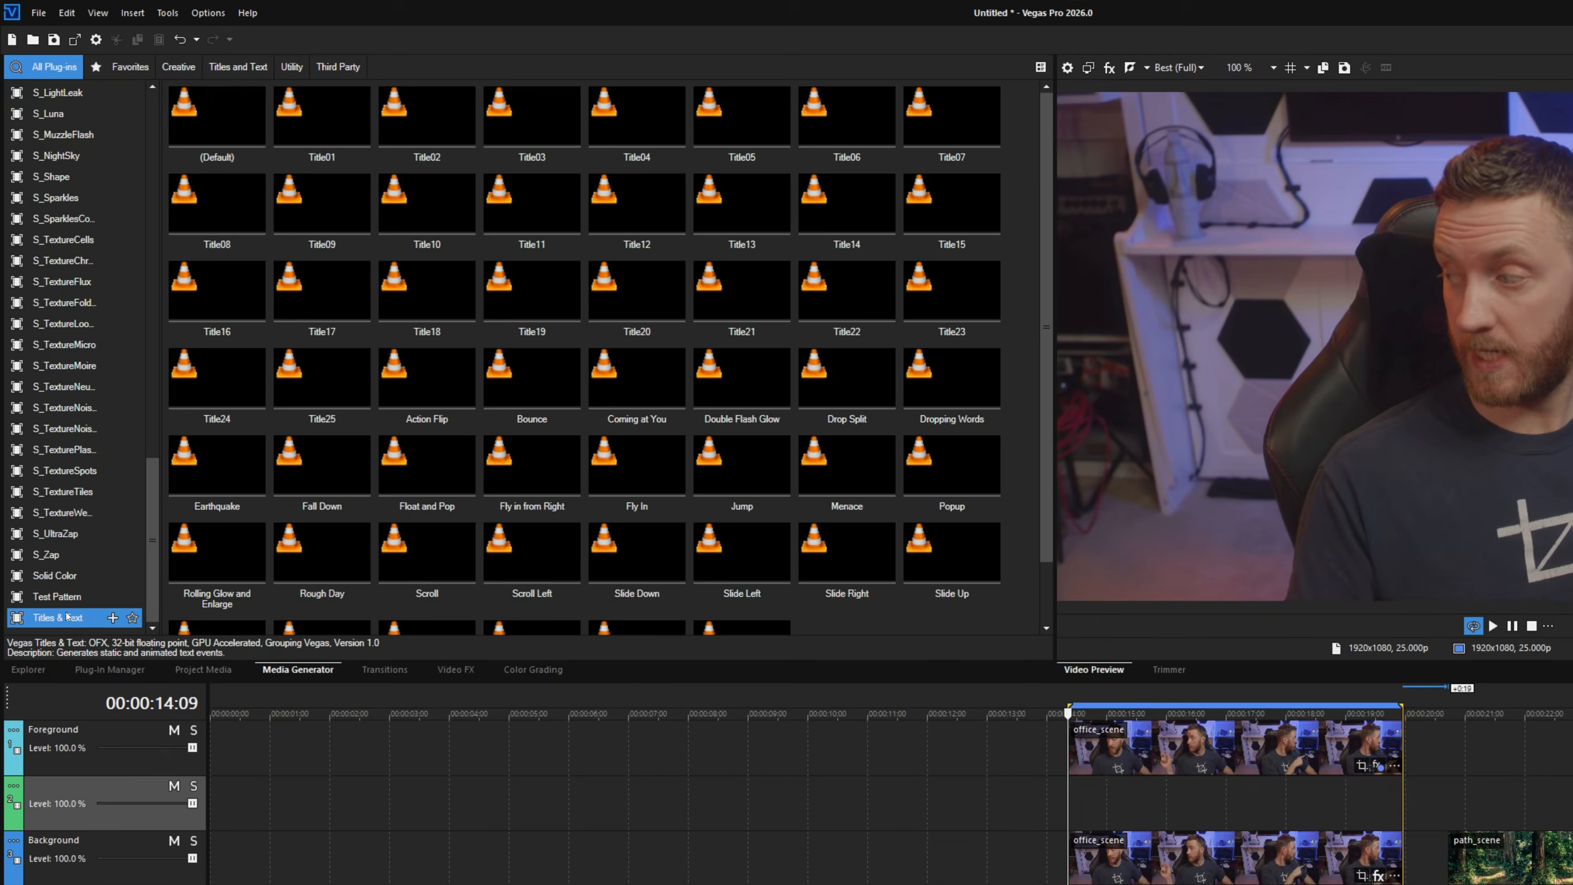
drag(226, 134, 1077, 810)
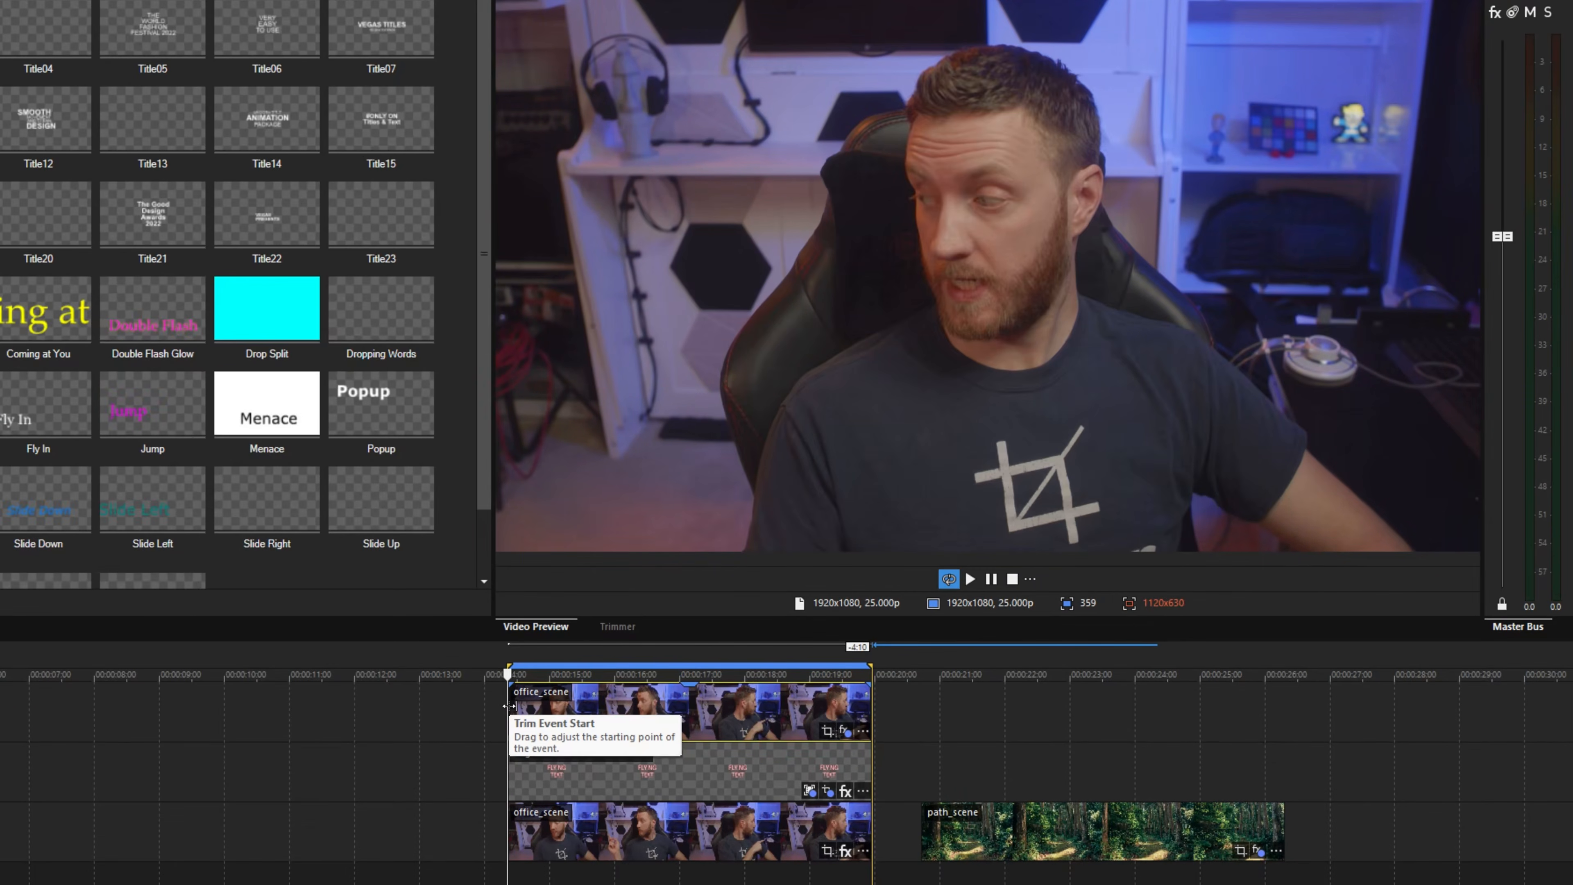
key(space)
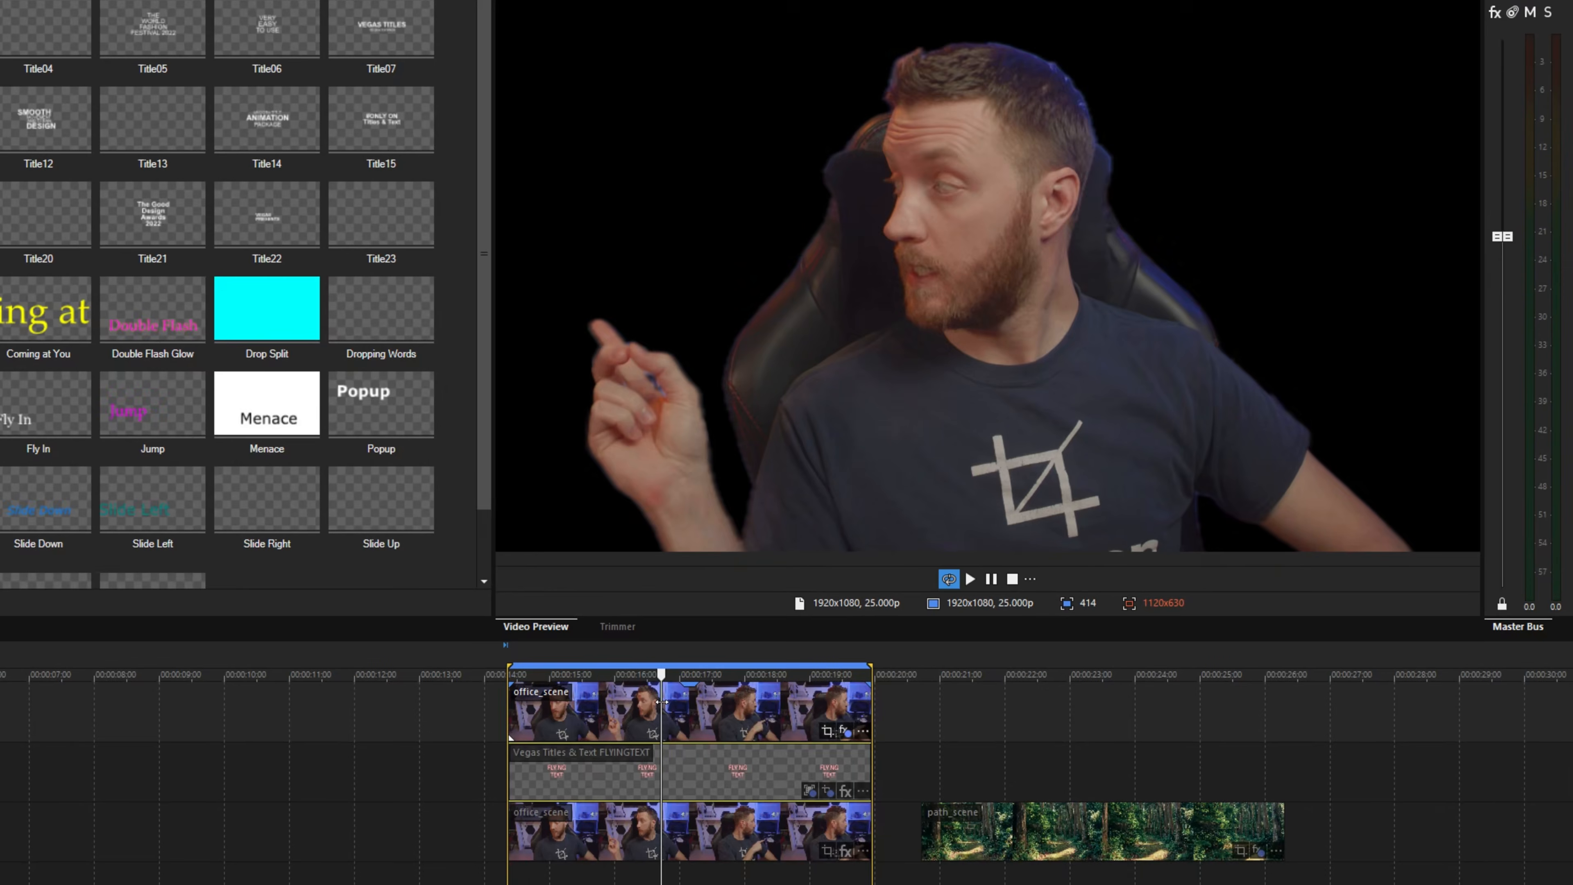
drag(662, 702, 666, 702)
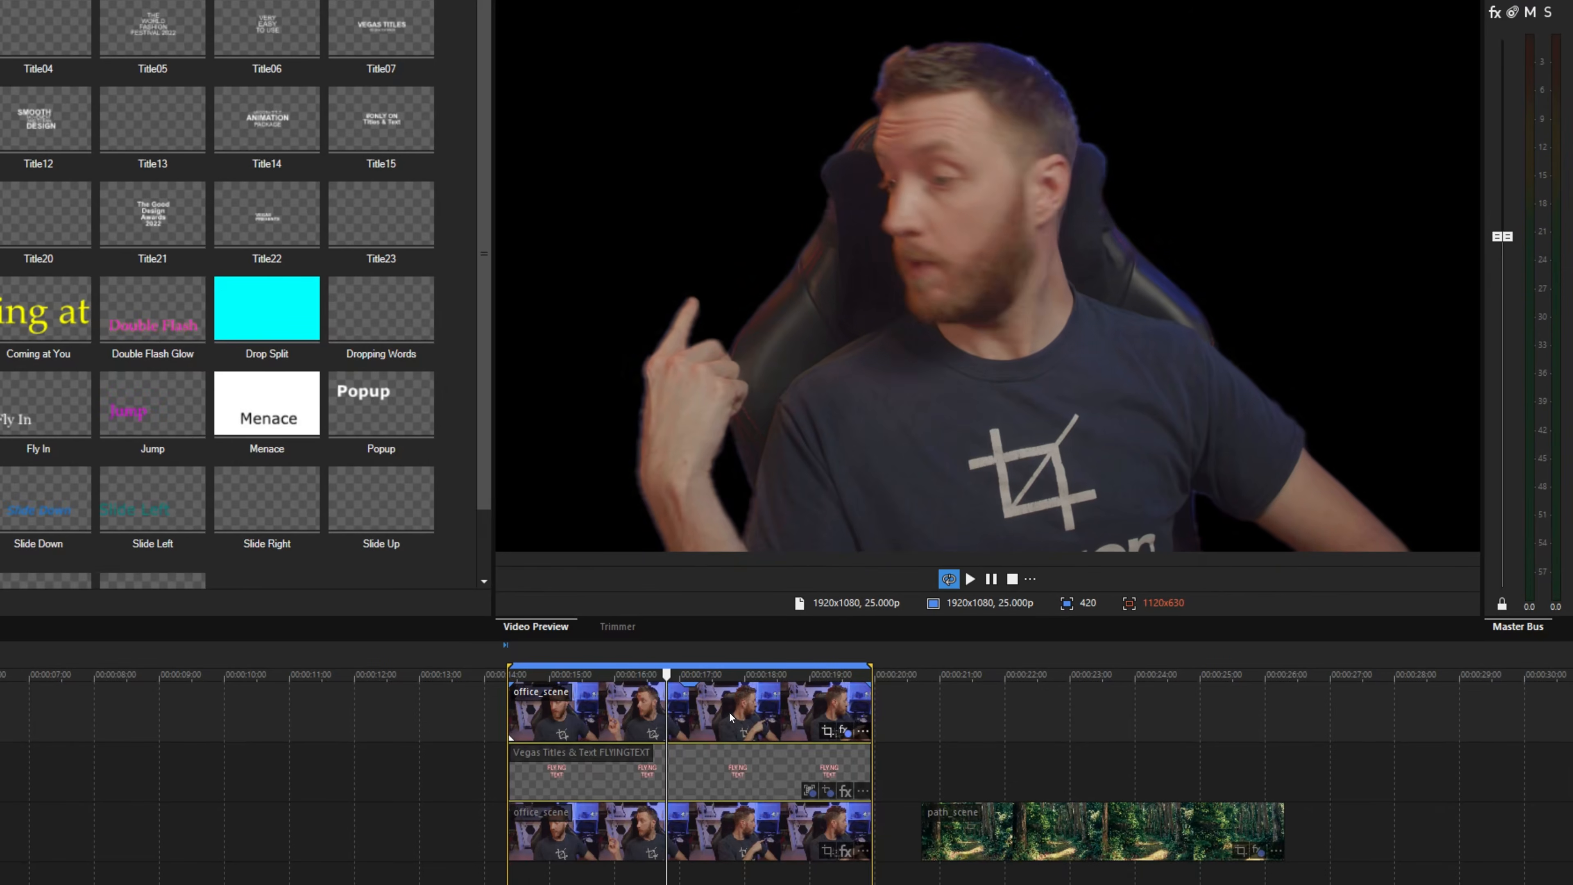
Find Gaussian Blur and add its Soften preset to the Foreground office_scene clip, ahead of AI Z-Depth in the effect chain
click(846, 735)
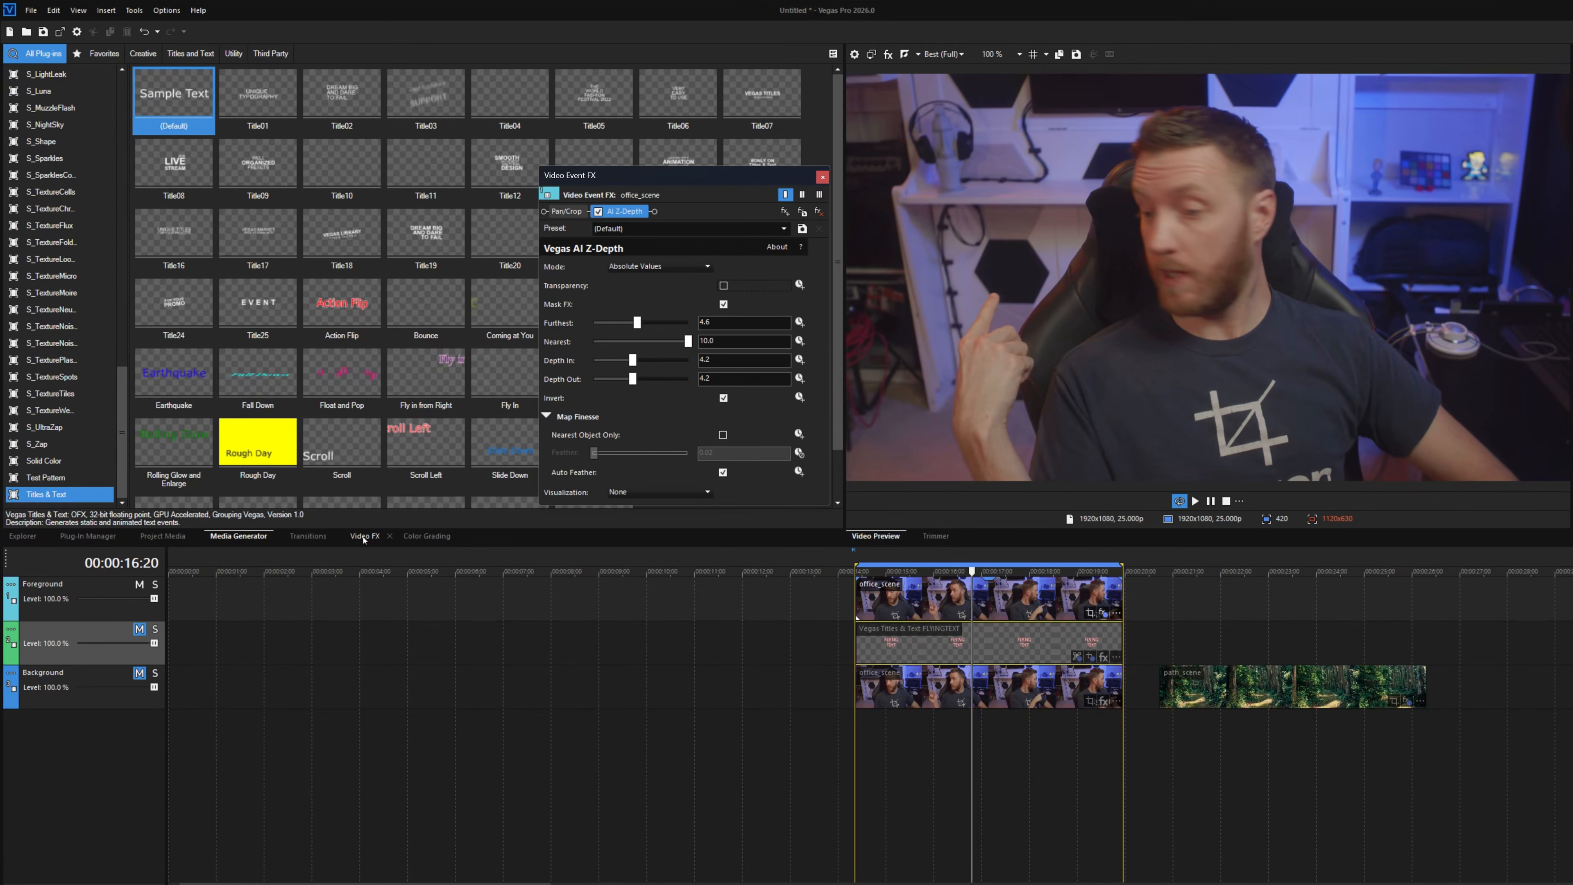
click(364, 536)
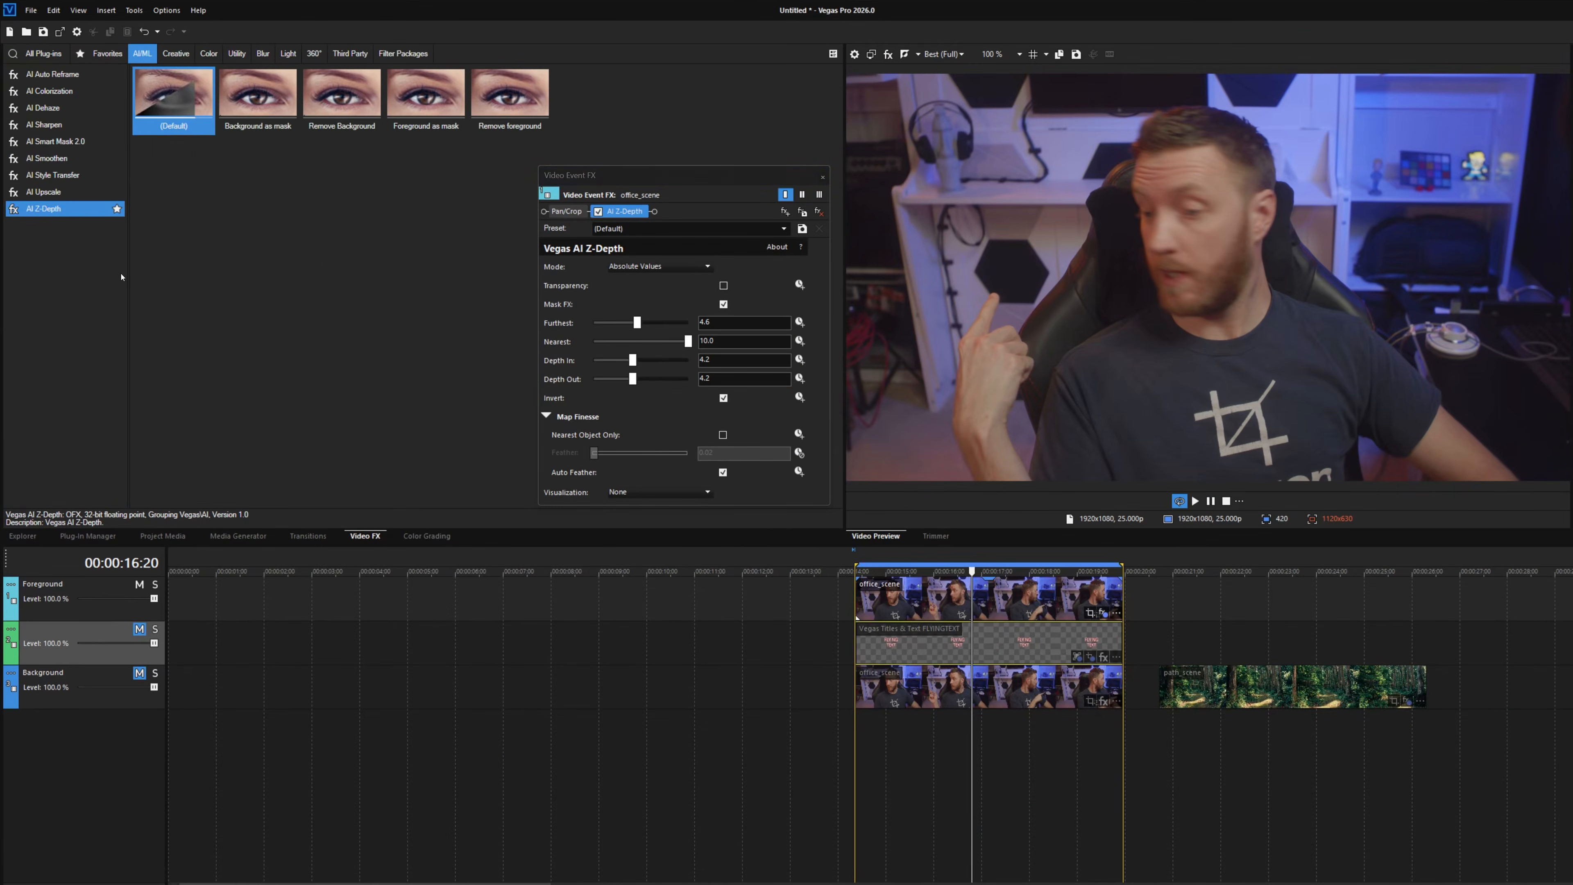
click(46, 54)
text(BLUR)
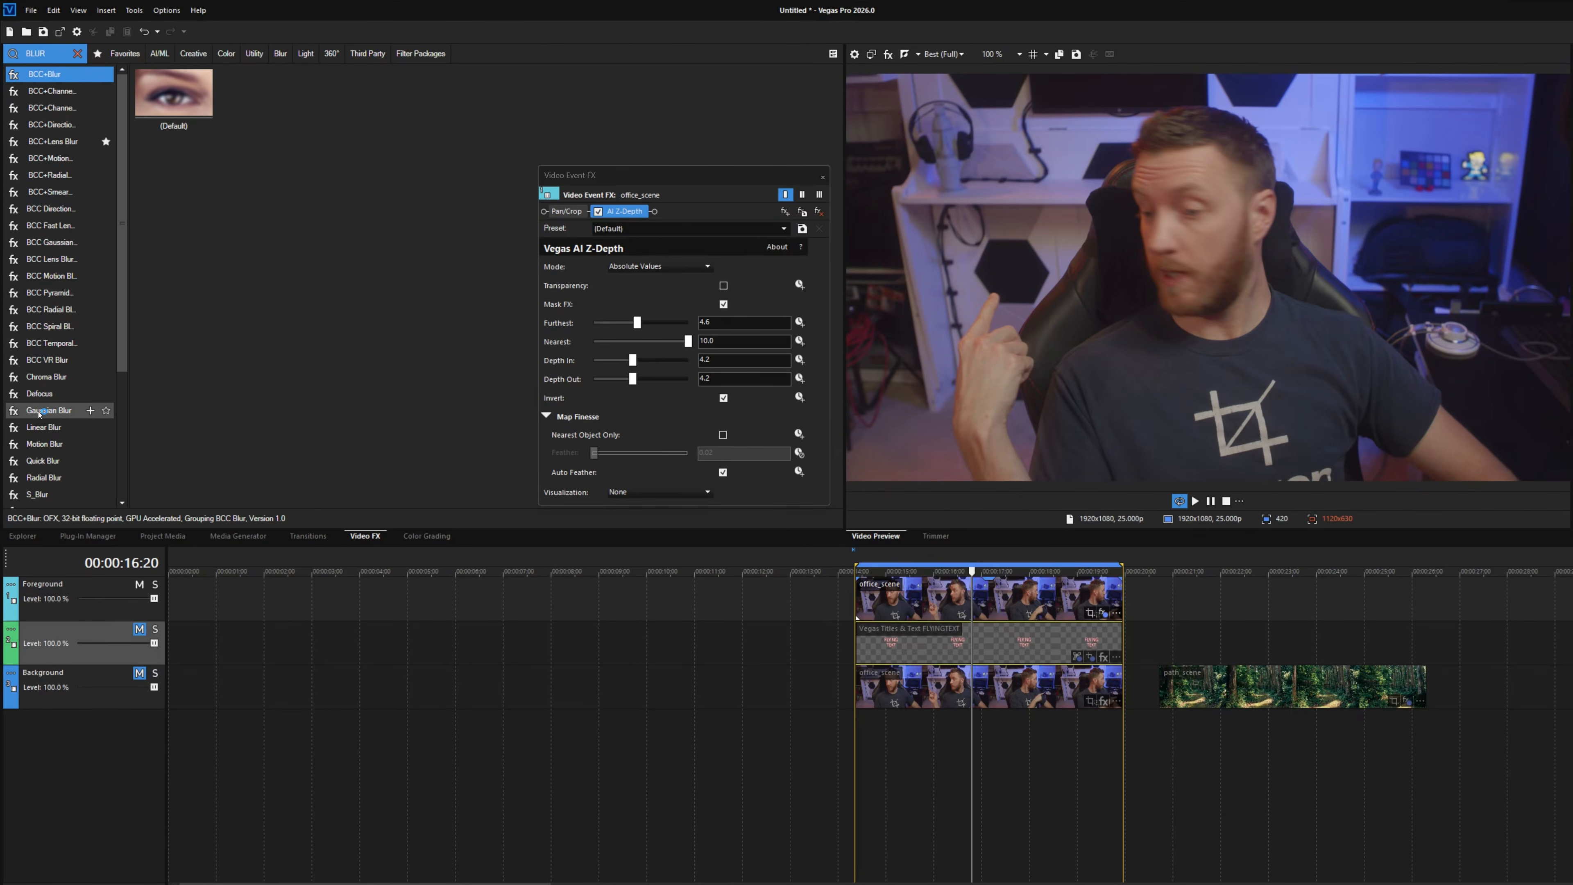
click(39, 412)
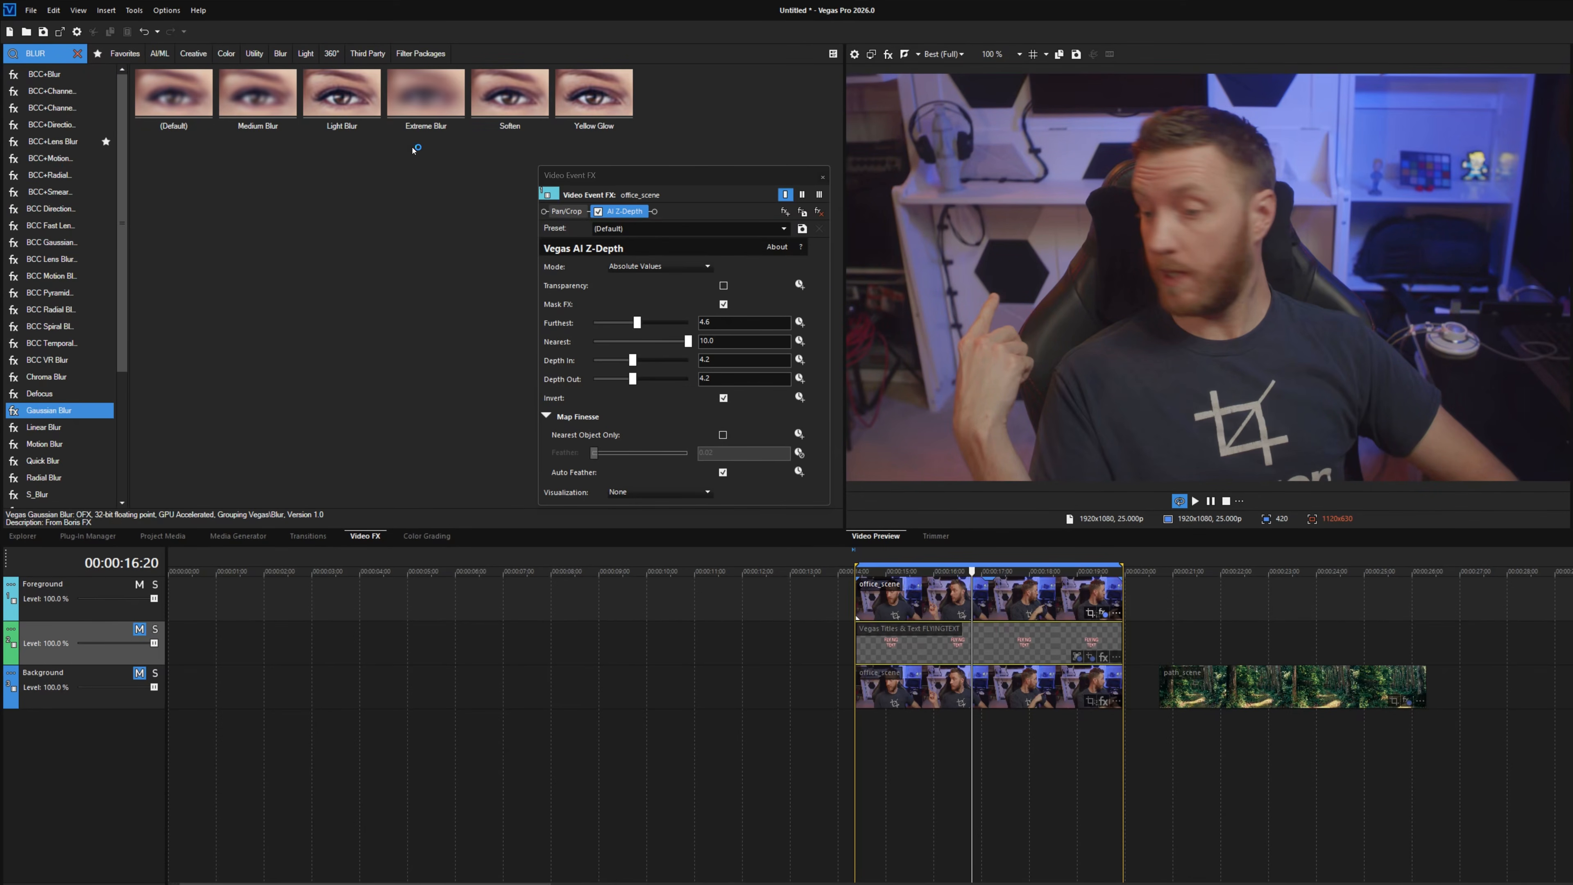
click(503, 99)
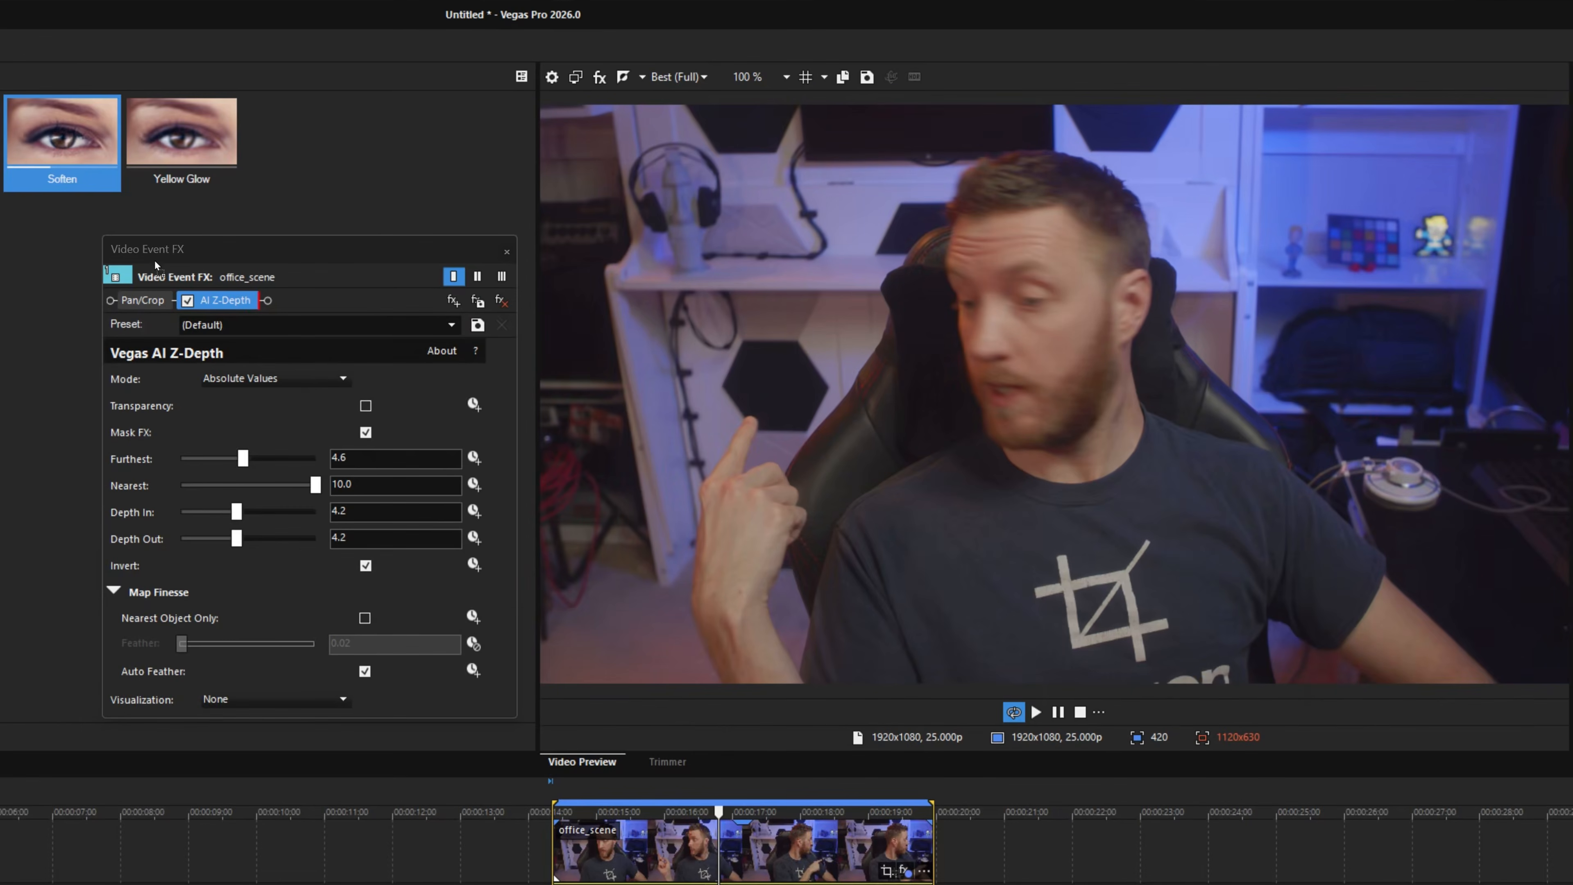
mouse_move(155, 264)
mouse_down()
mouse_move(214, 303)
mouse_move(176, 302)
mouse_up()
click(317, 298)
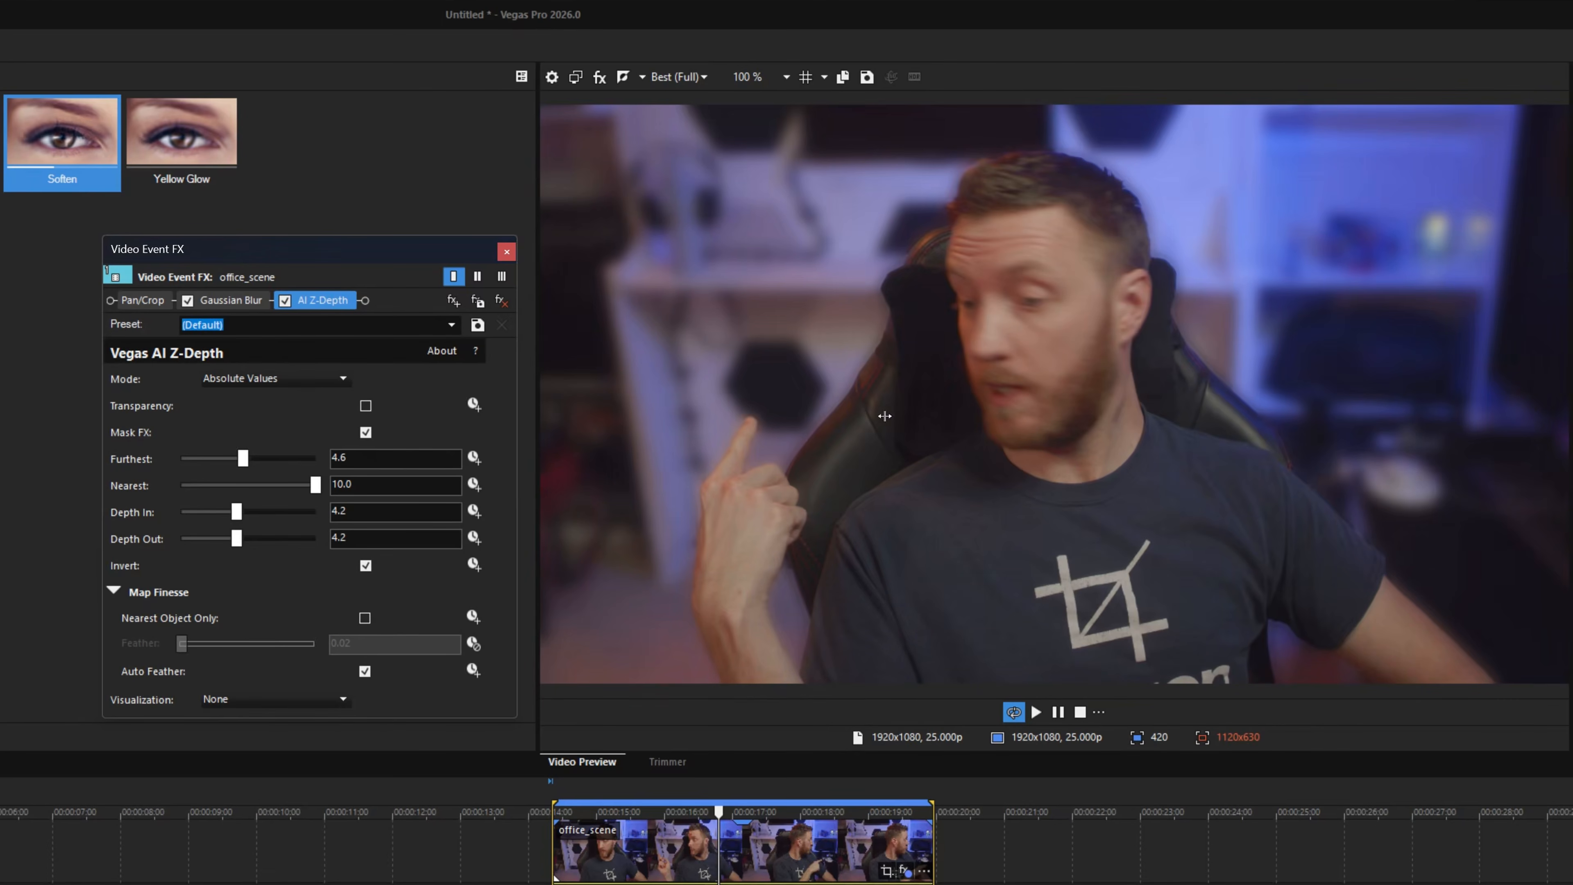
Set the Gaussian Blur's horizontal and vertical range to 0.01
click(237, 299)
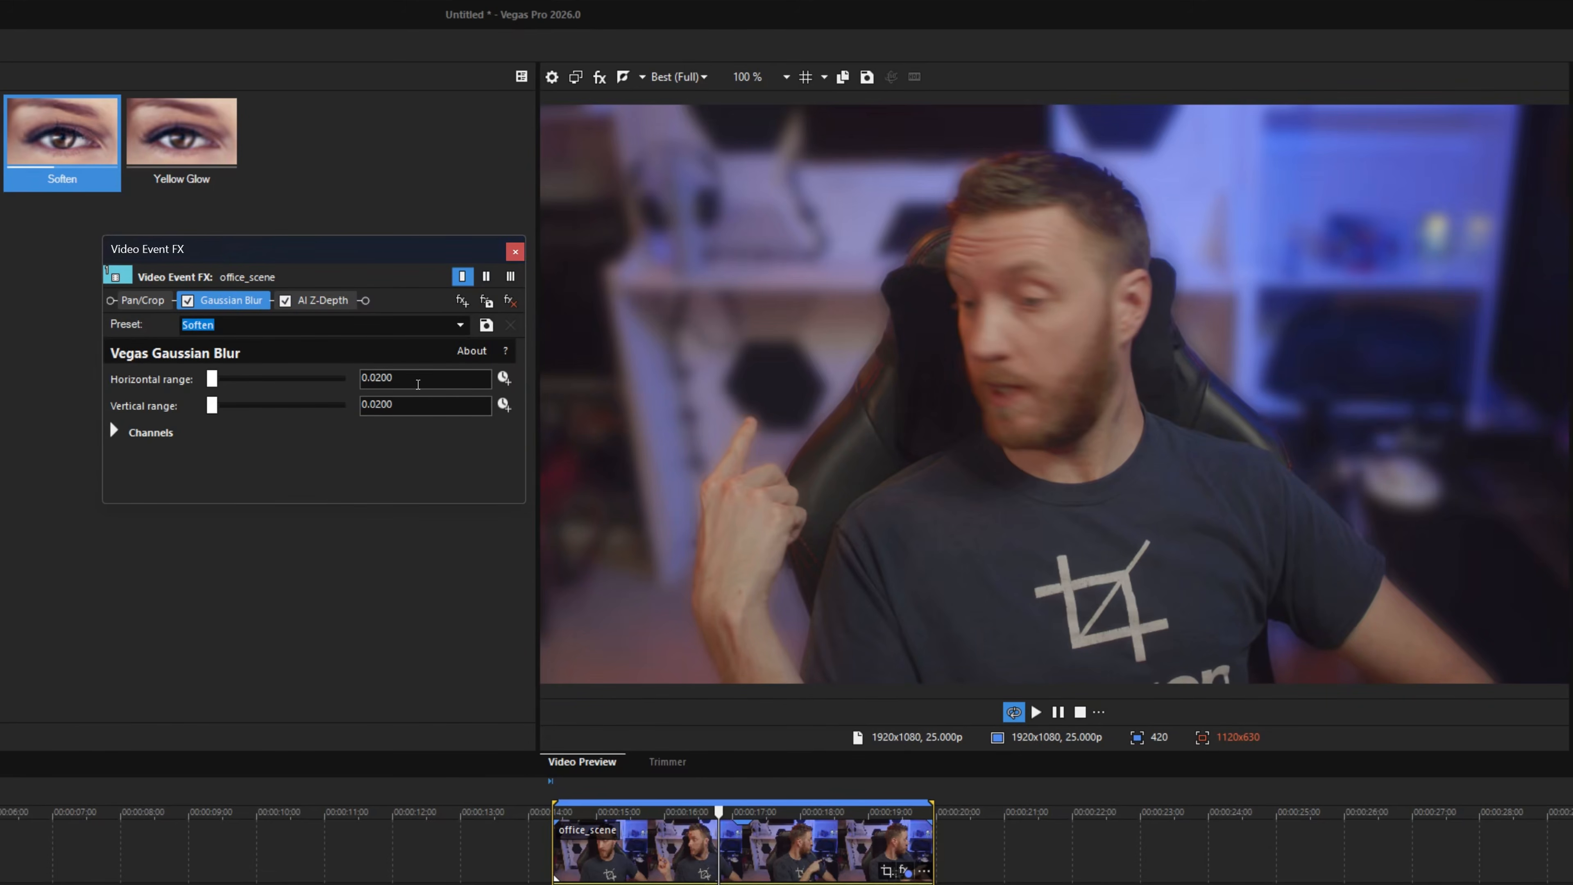
text(1)
drag(400, 377, 383, 410)
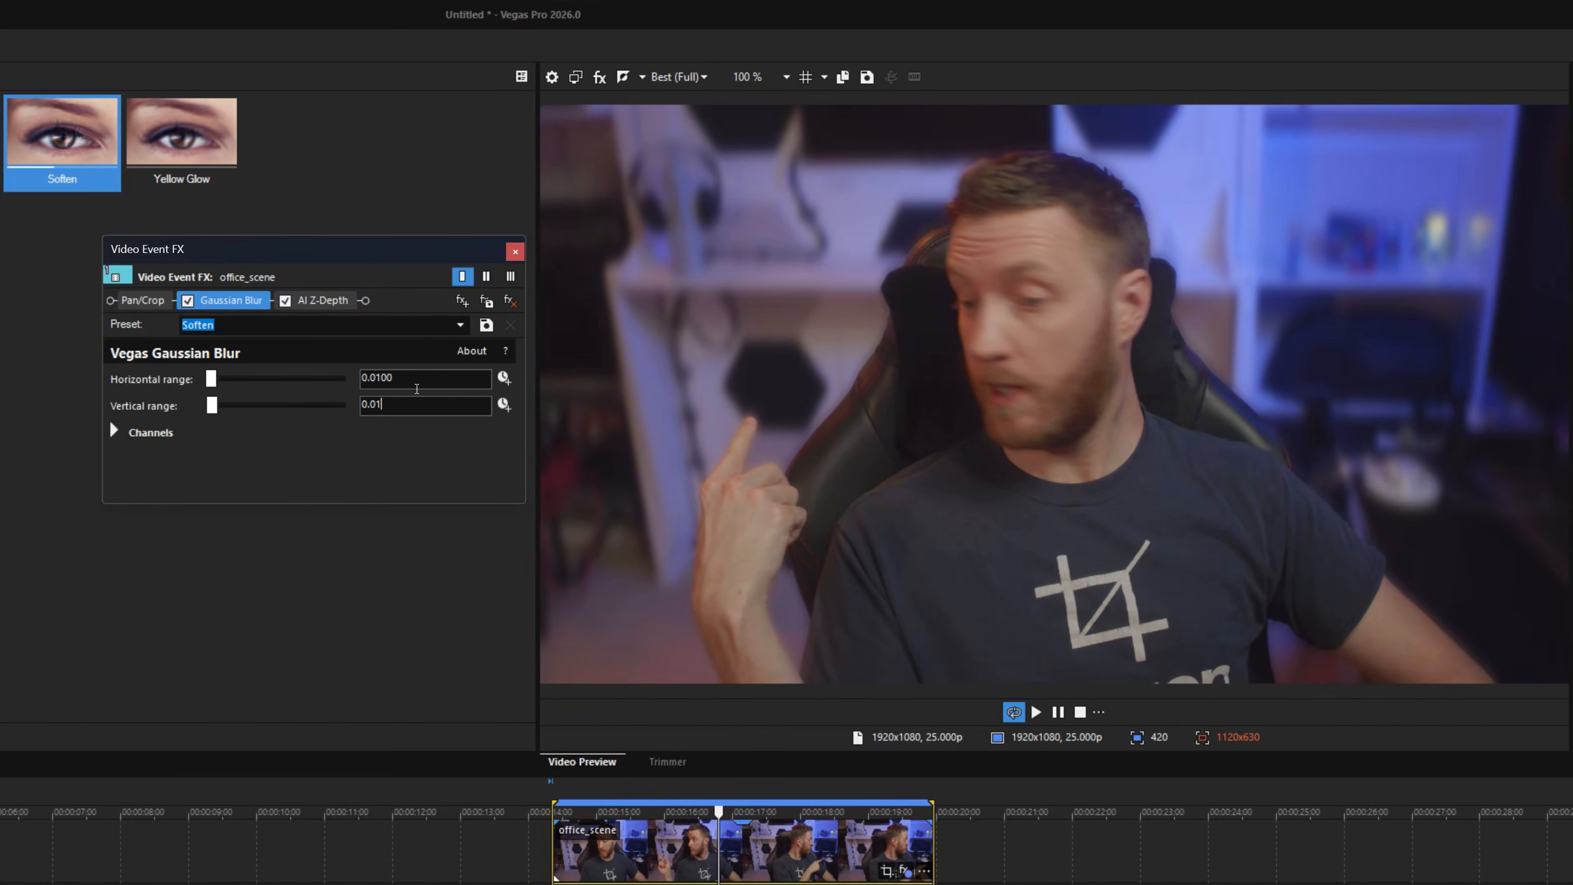
Turn AI Z-Depth's Invert off and back on to compare foreground and background blur, and scrub through office_scene
click(322, 301)
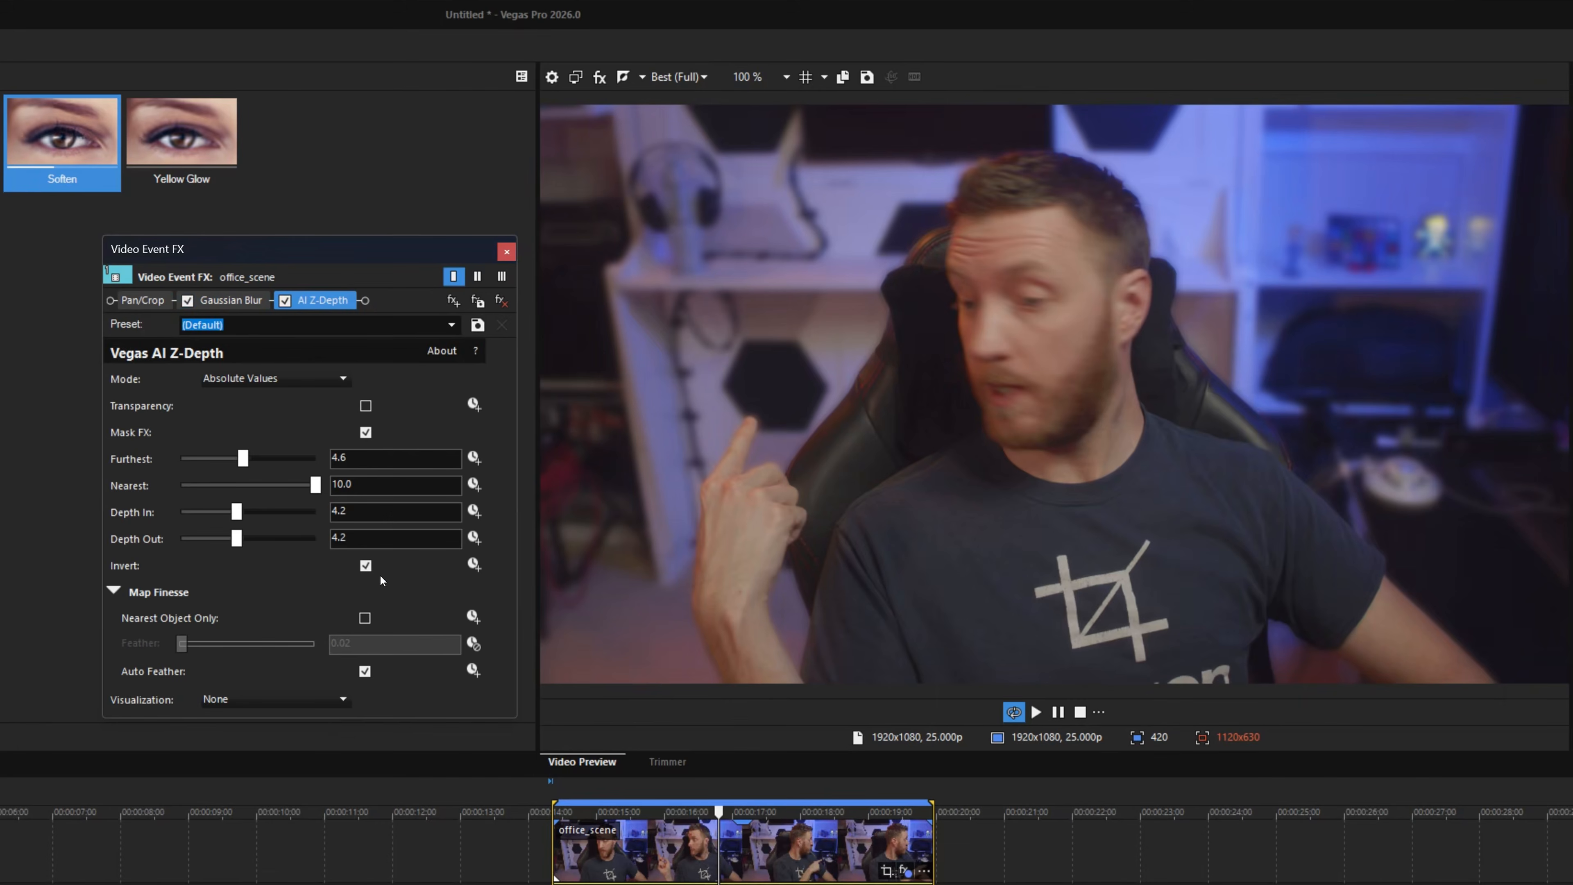
click(366, 566)
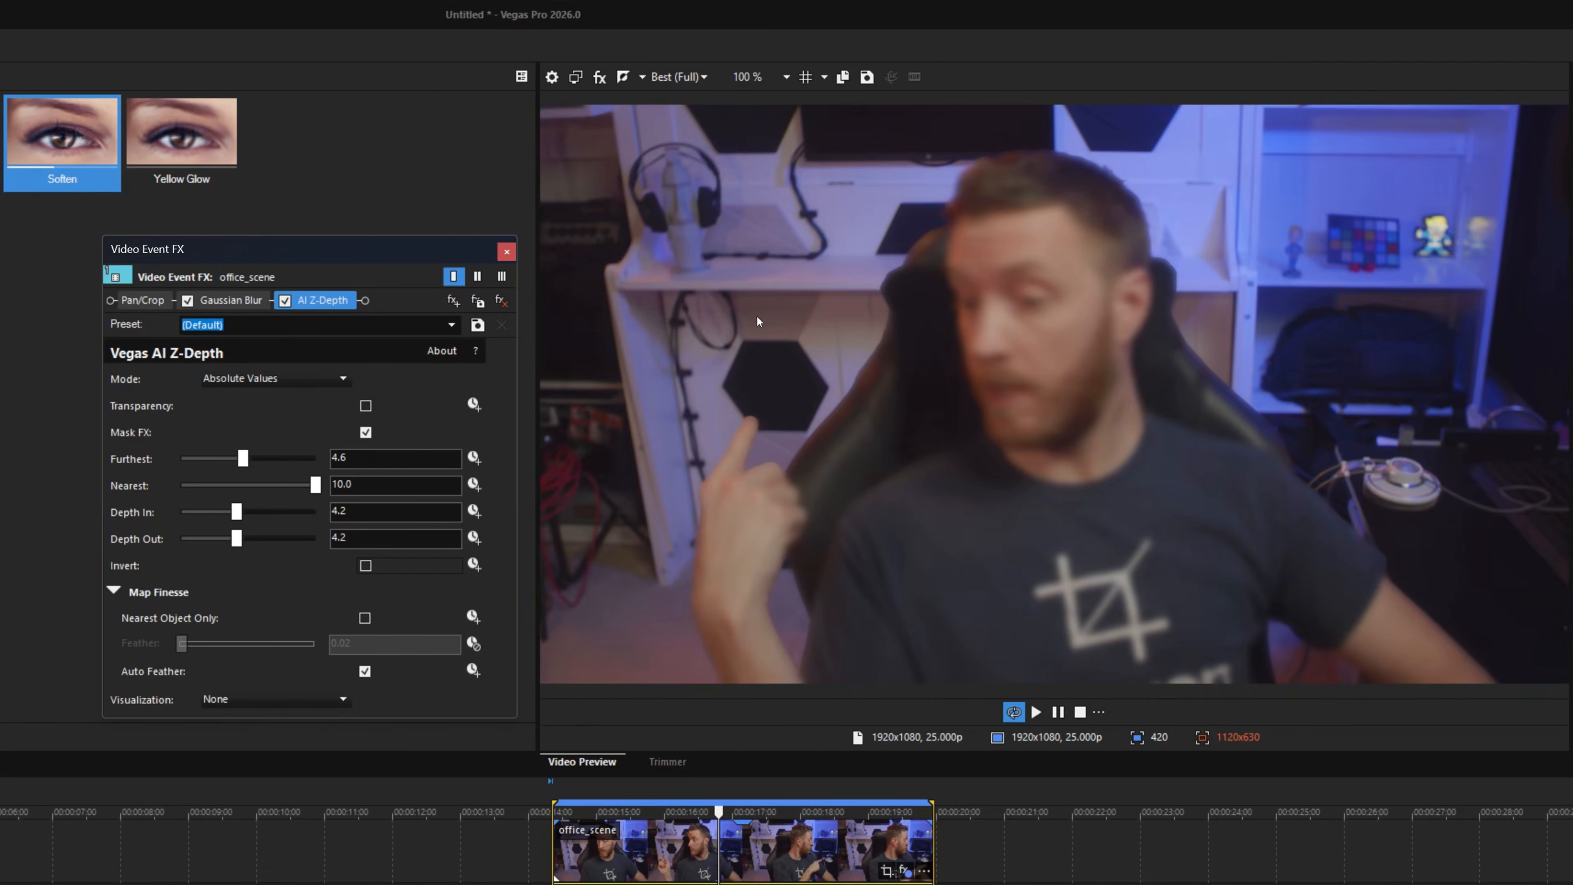
click(366, 565)
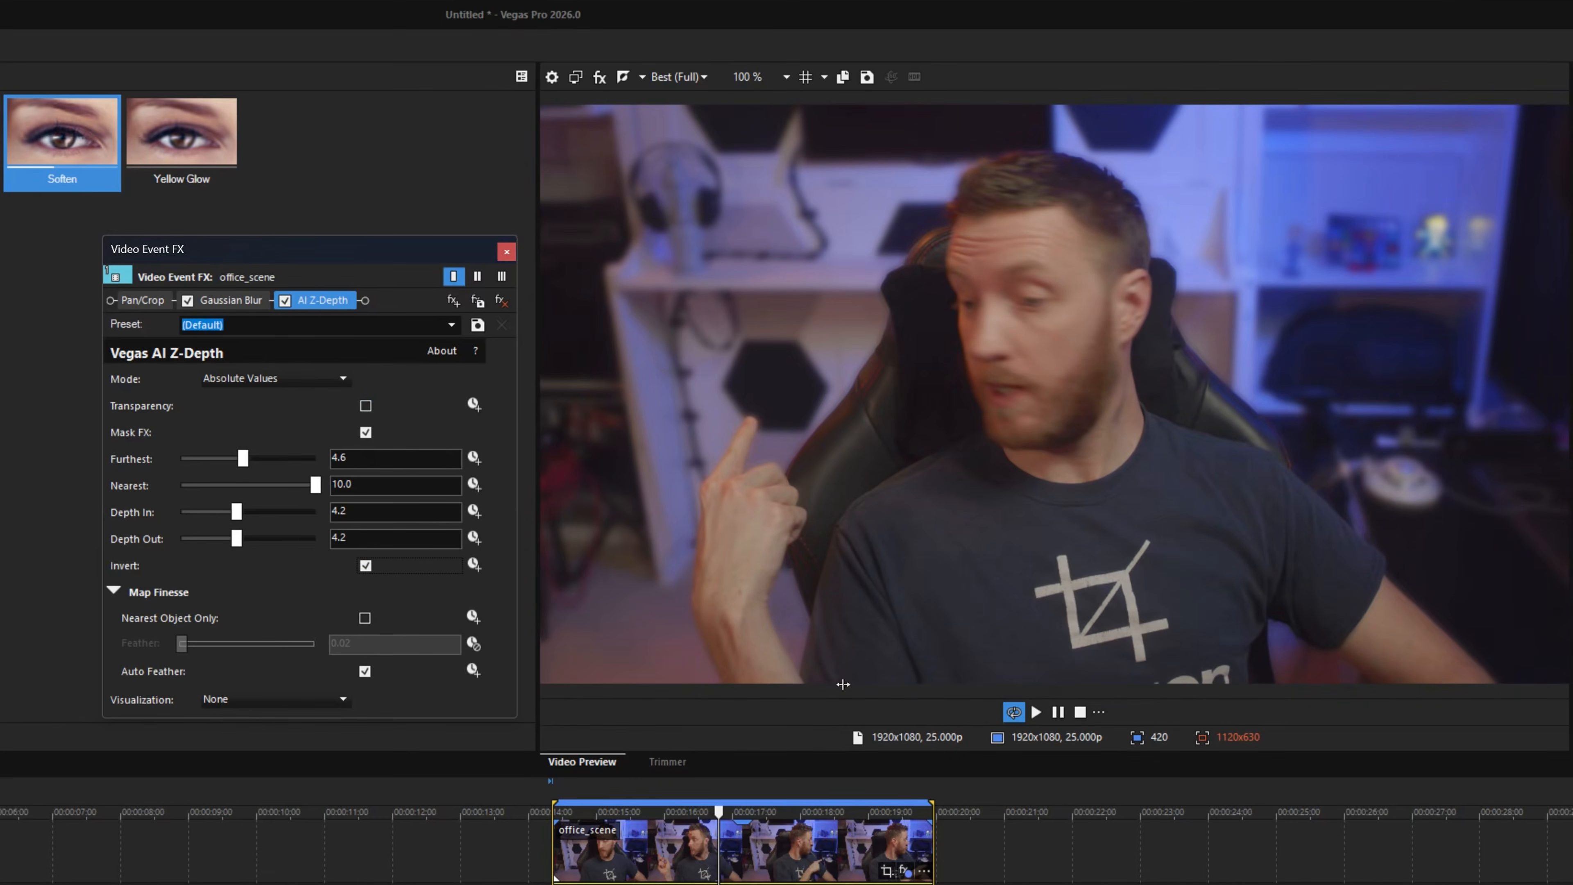
click(780, 873)
mouse_move(781, 860)
mouse_down()
mouse_move(636, 861)
mouse_move(804, 860)
mouse_up()
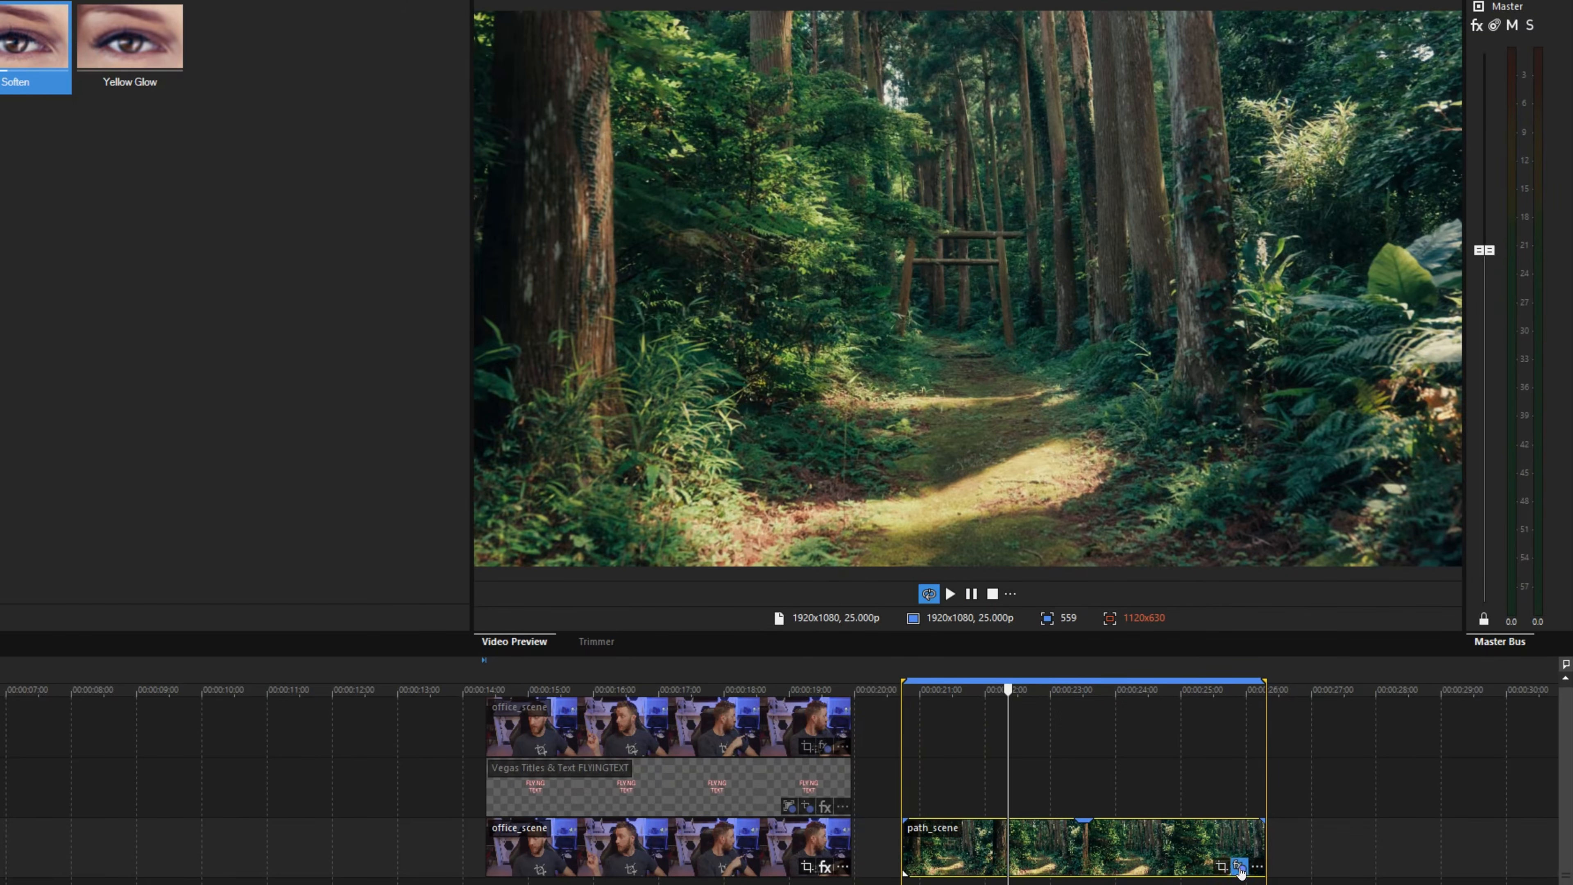
Enable the AI Z-Depth effect on the path_scene clip and turn off its Transparency
click(1240, 865)
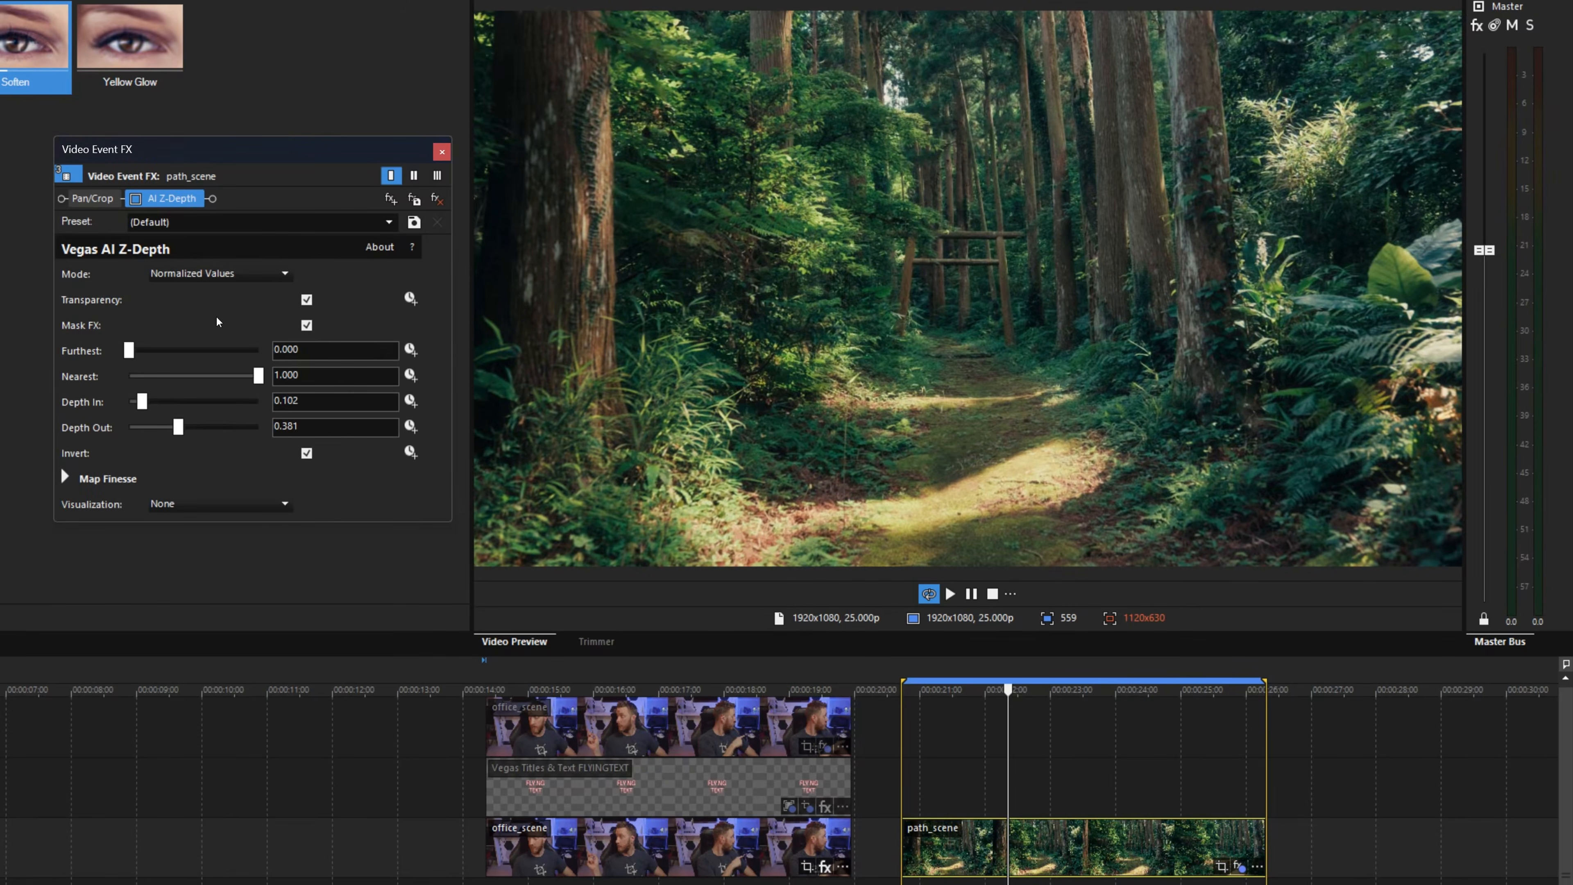
click(136, 199)
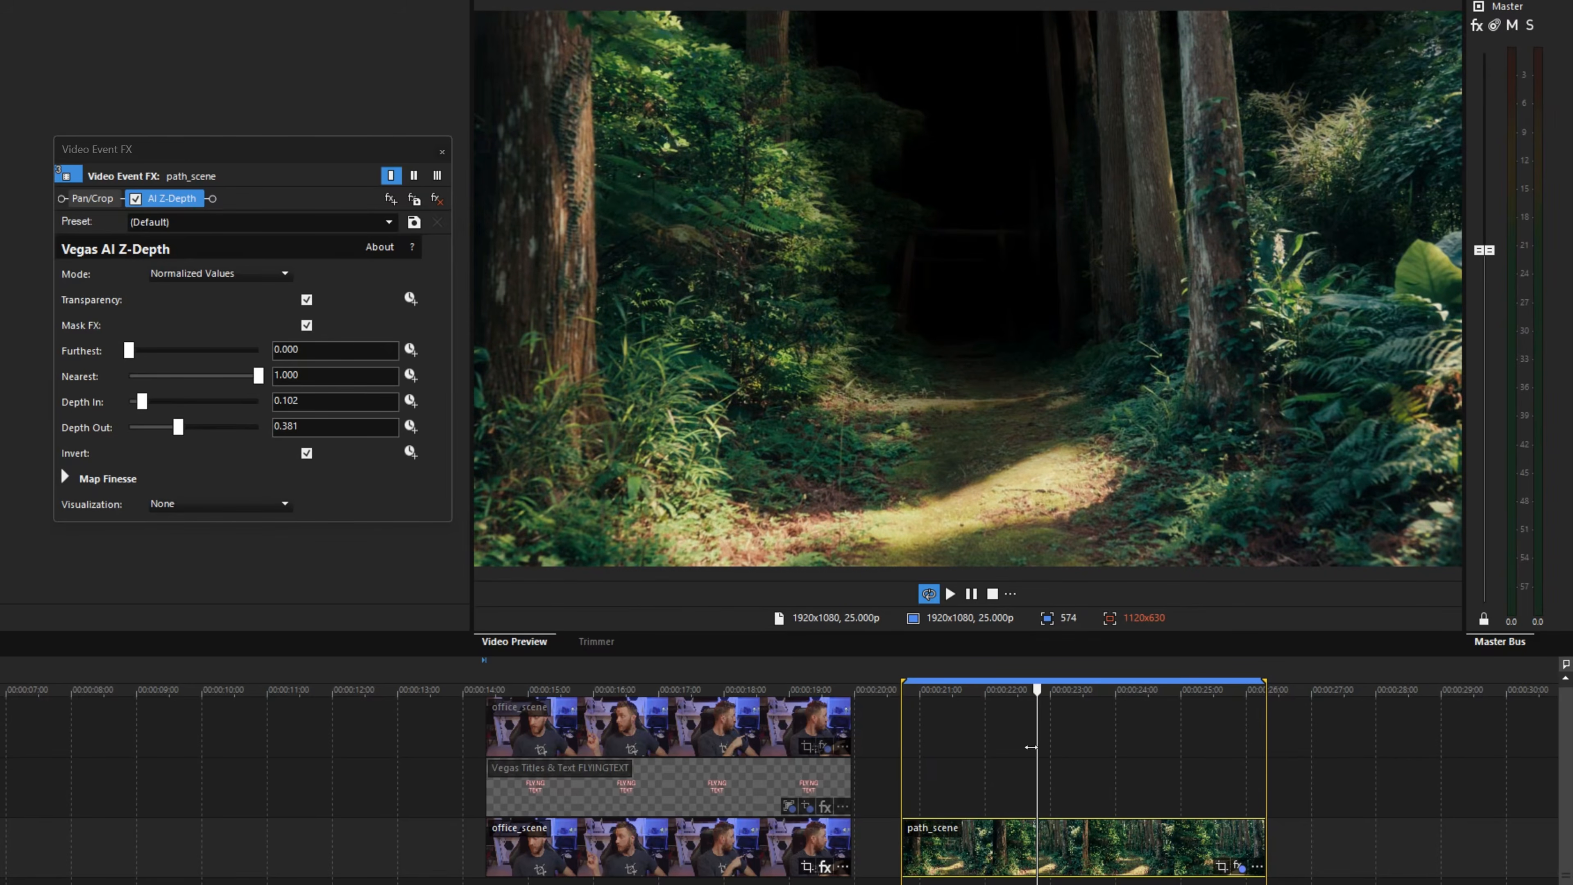
click(307, 300)
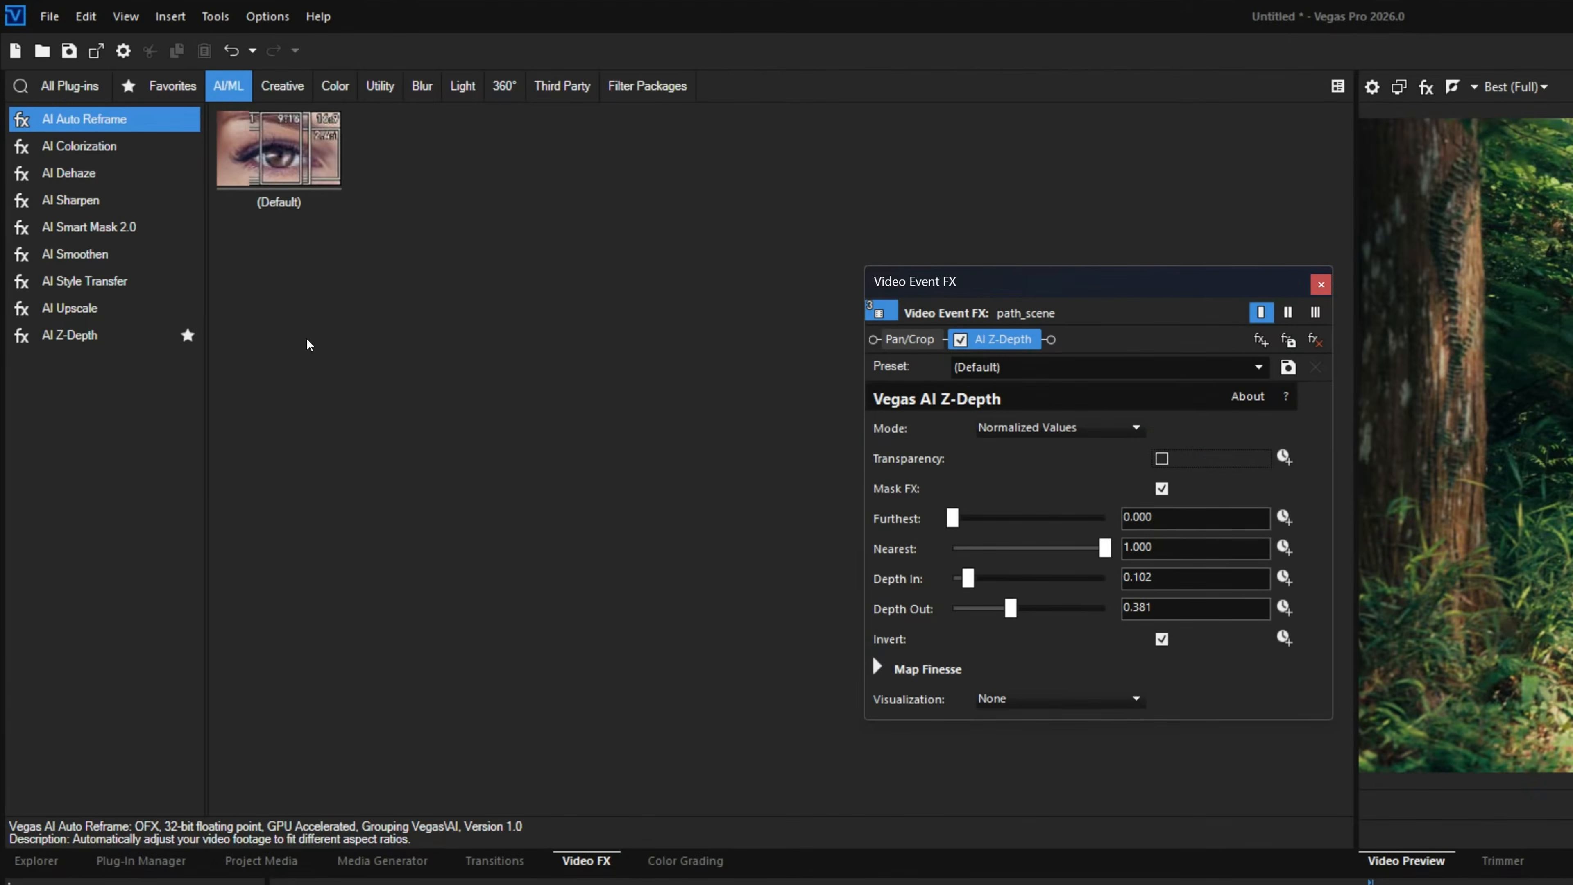
Find BCC+Smoke and Fog, add its default preset to the path_scene clip ahead of AI Z-Depth, and play the clip
click(67, 84)
text(smoke)
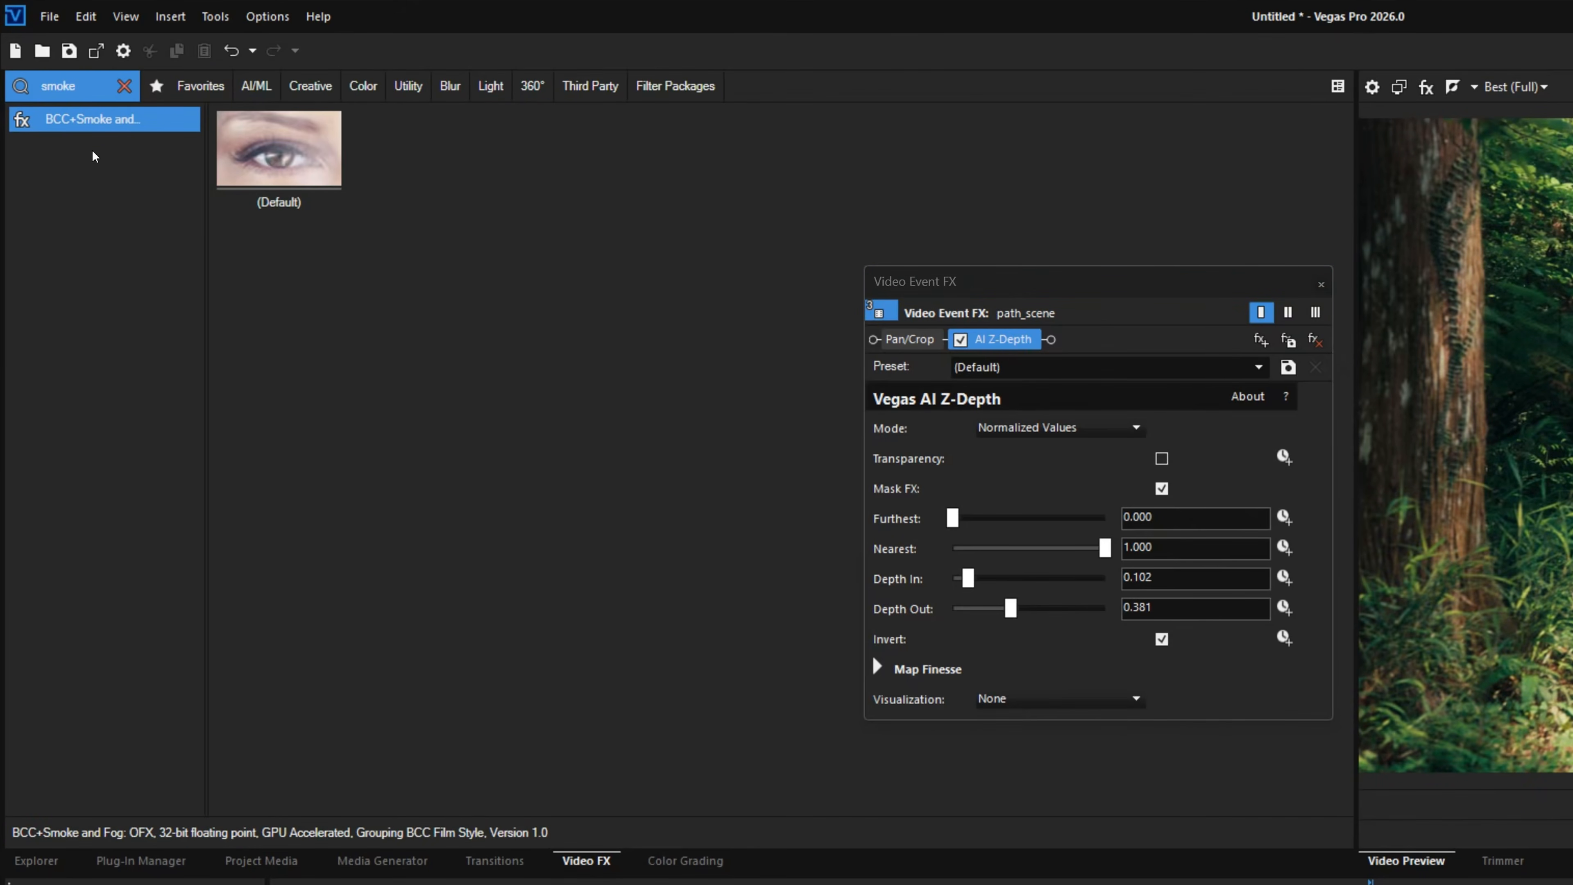
mouse_move(288, 154)
mouse_move(274, 158)
mouse_down()
mouse_move(503, 238)
mouse_move(782, 291)
mouse_move(955, 345)
mouse_move(894, 339)
mouse_up()
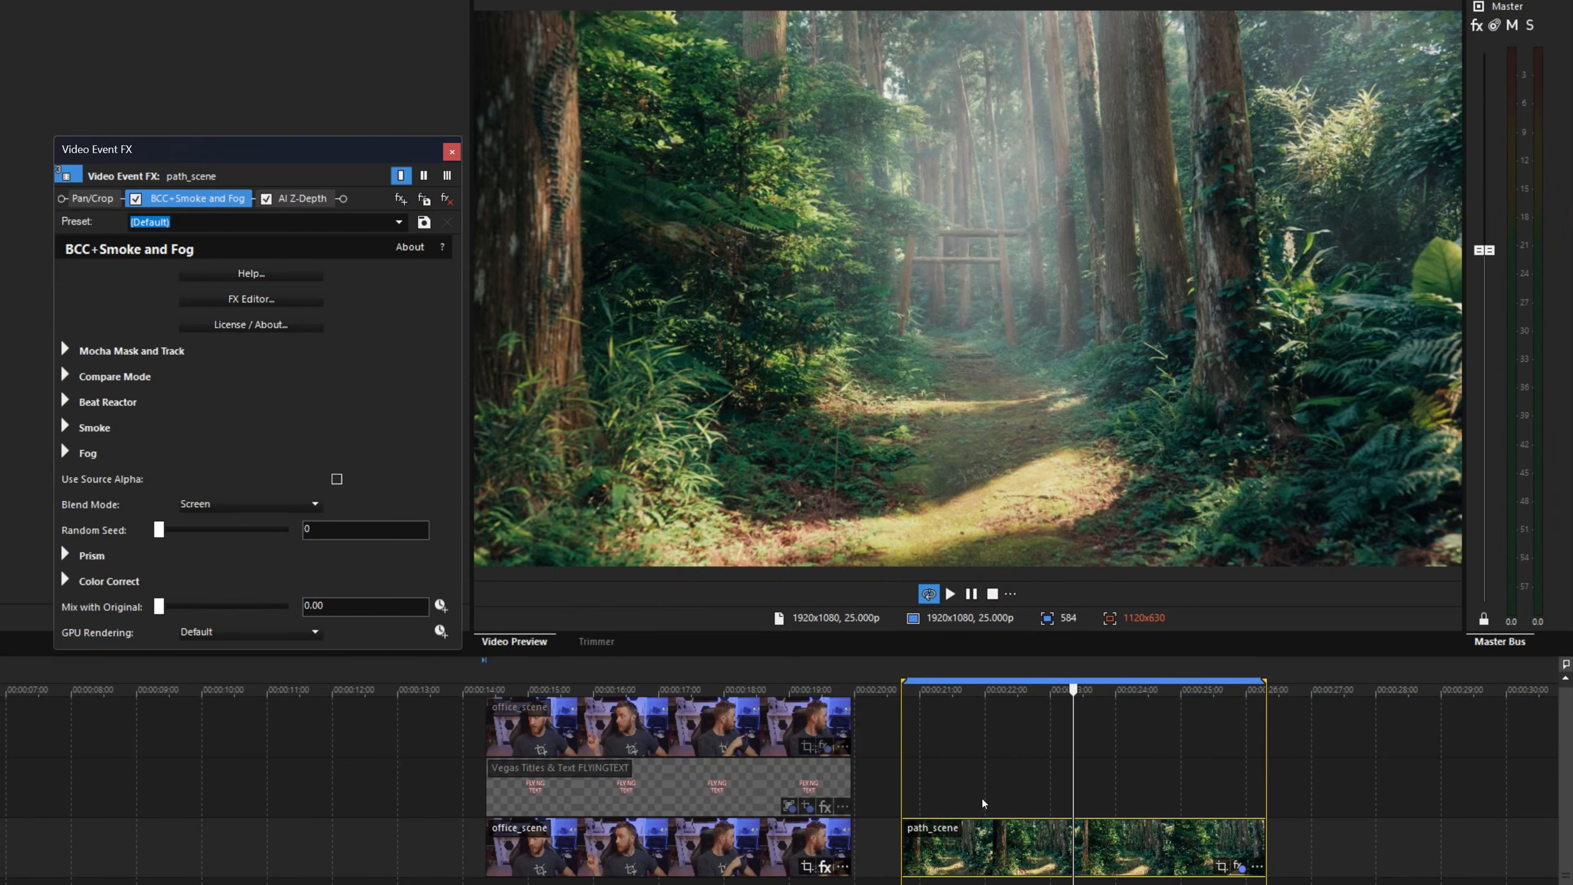
click(920, 795)
key(space)
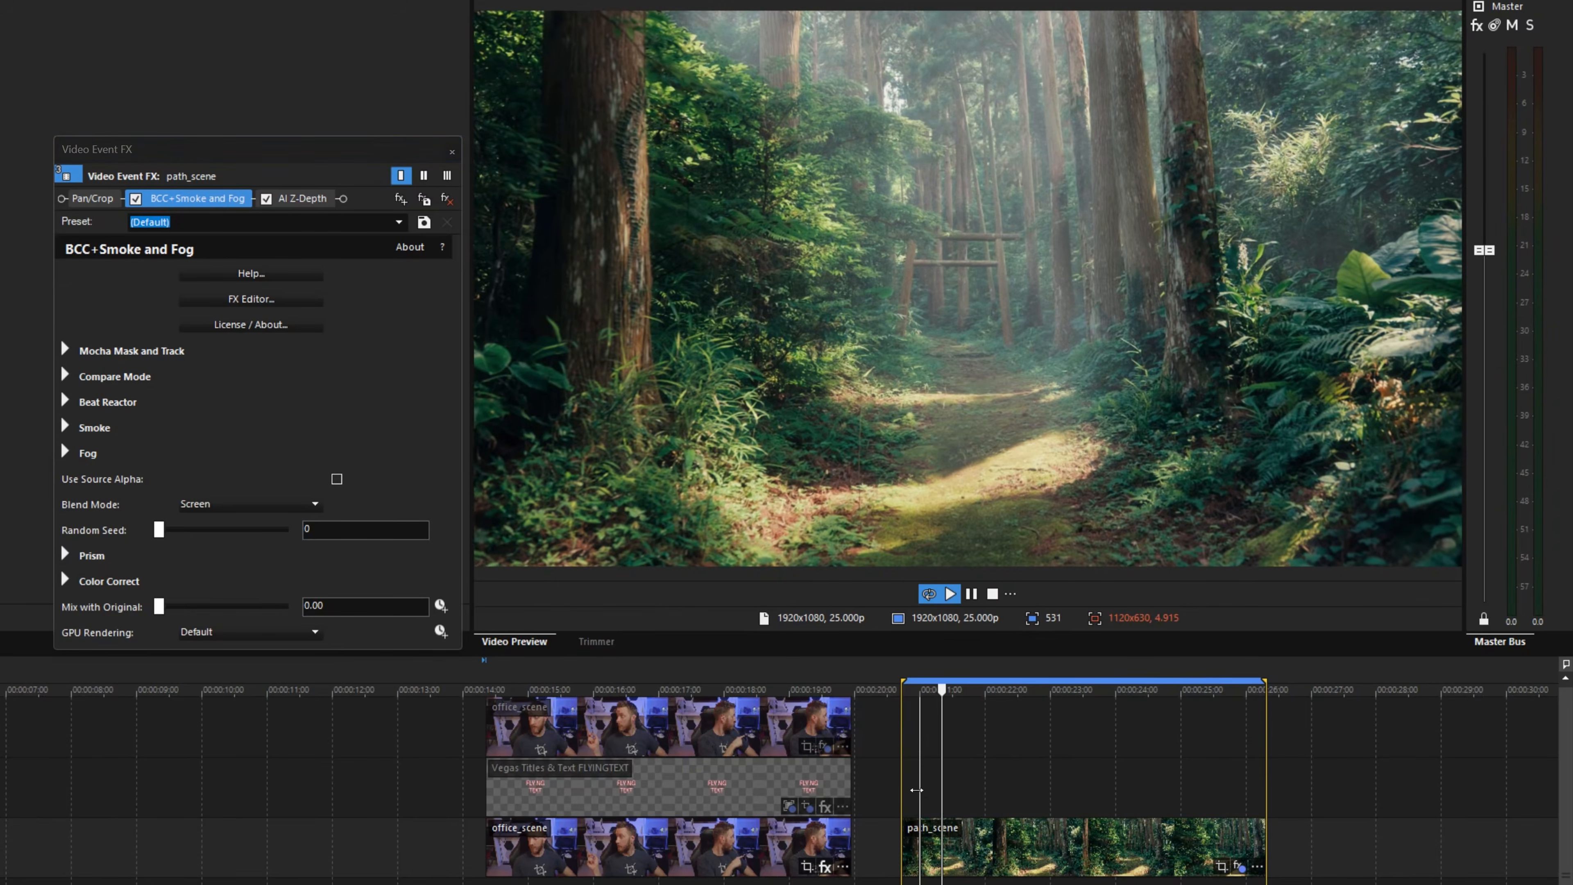
Turn on Transparency in path_scene's AI Z-Depth effect and play the clip to check the depth mask
click(277, 203)
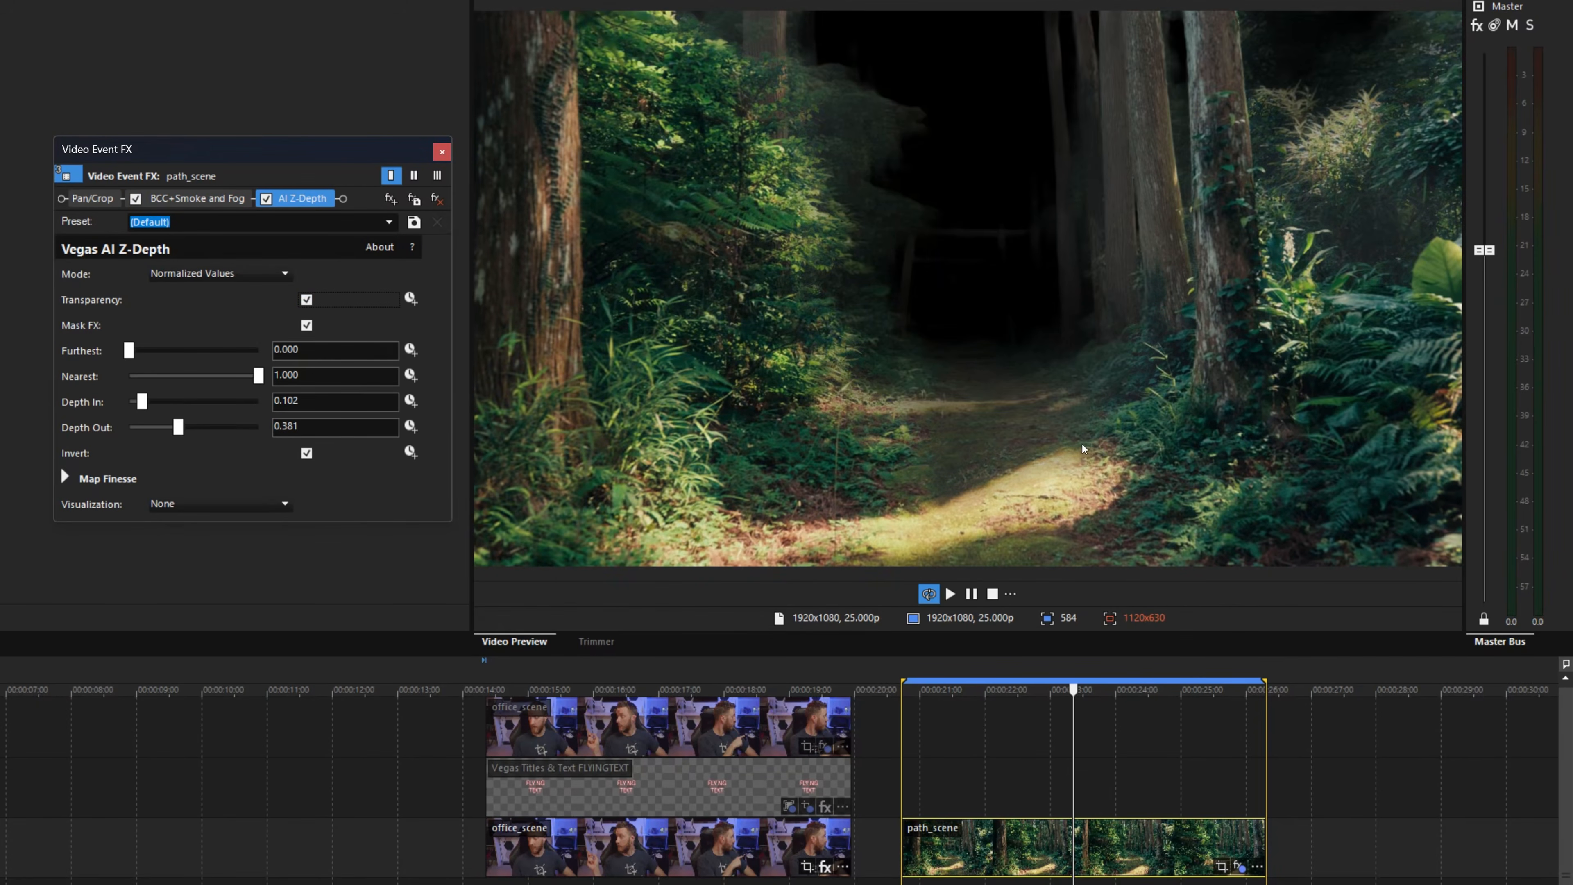
click(960, 838)
key(space)
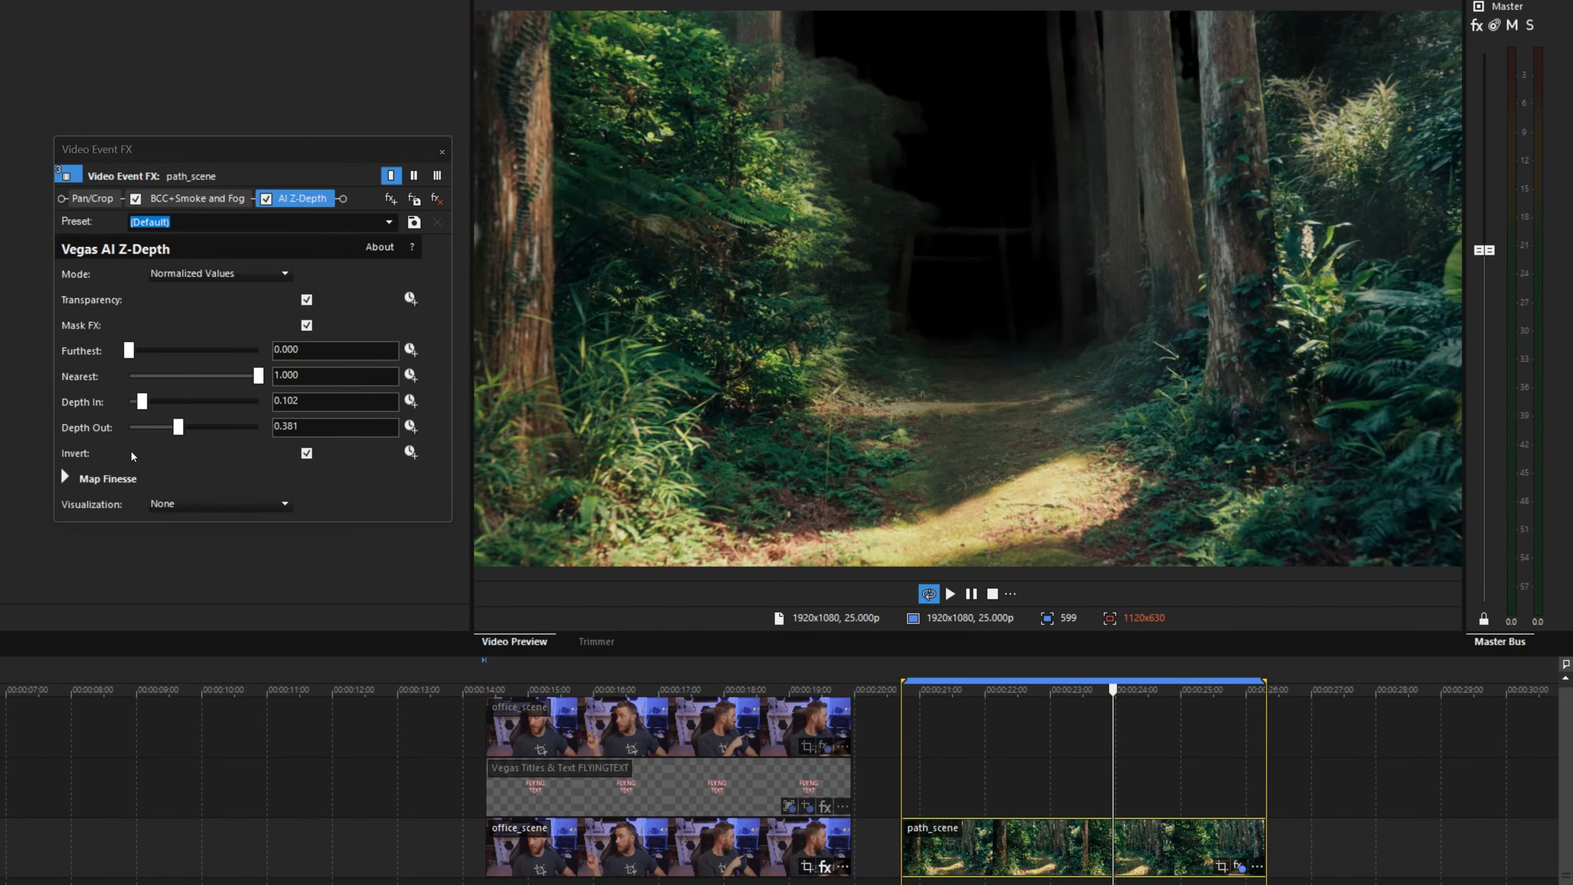
Expand AI Z-Depth's Map Finesse settings and turn Nearest Object Only on and back off to compare the mask during playback
click(65, 478)
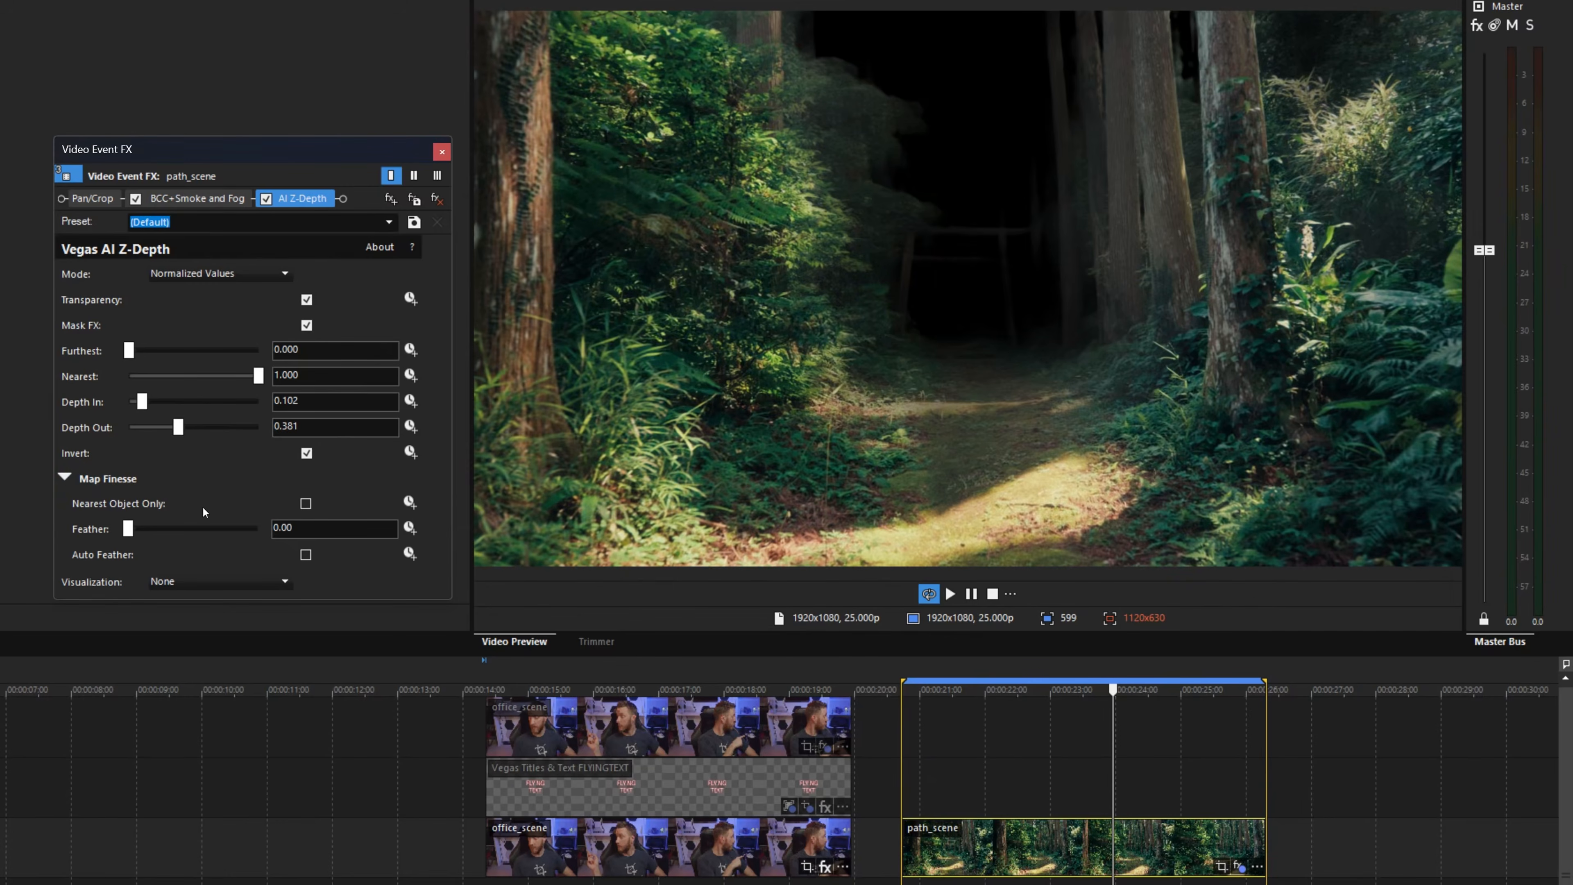
click(306, 503)
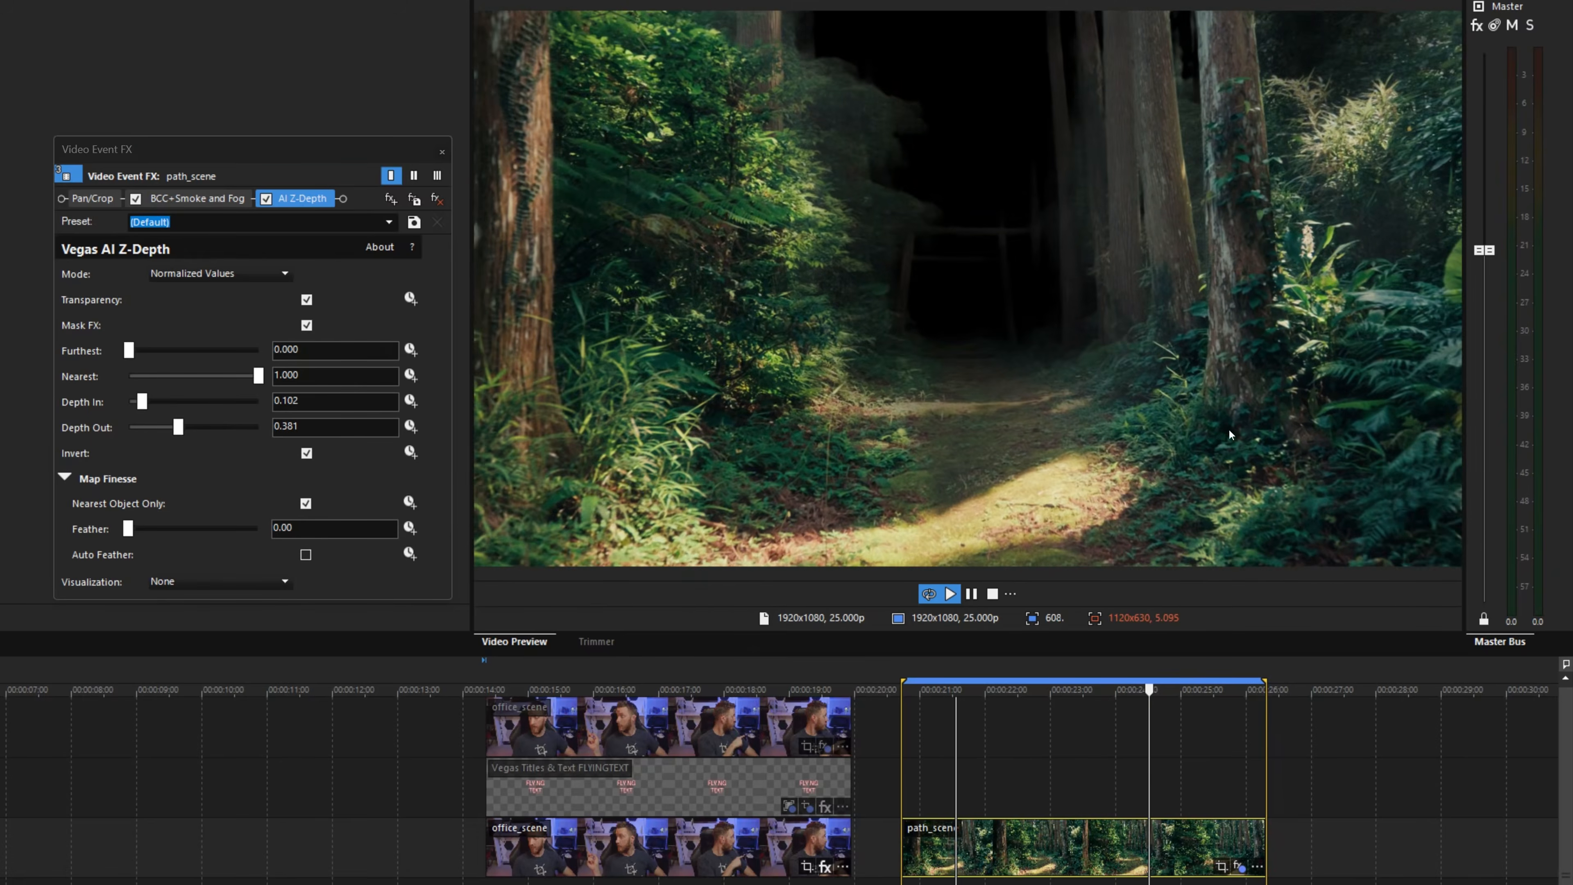
click(306, 504)
Set the Map Finesse Feather to 2.00 and scrub through path_scene to check the mask edges
drag(127, 529, 520, 538)
click(1077, 849)
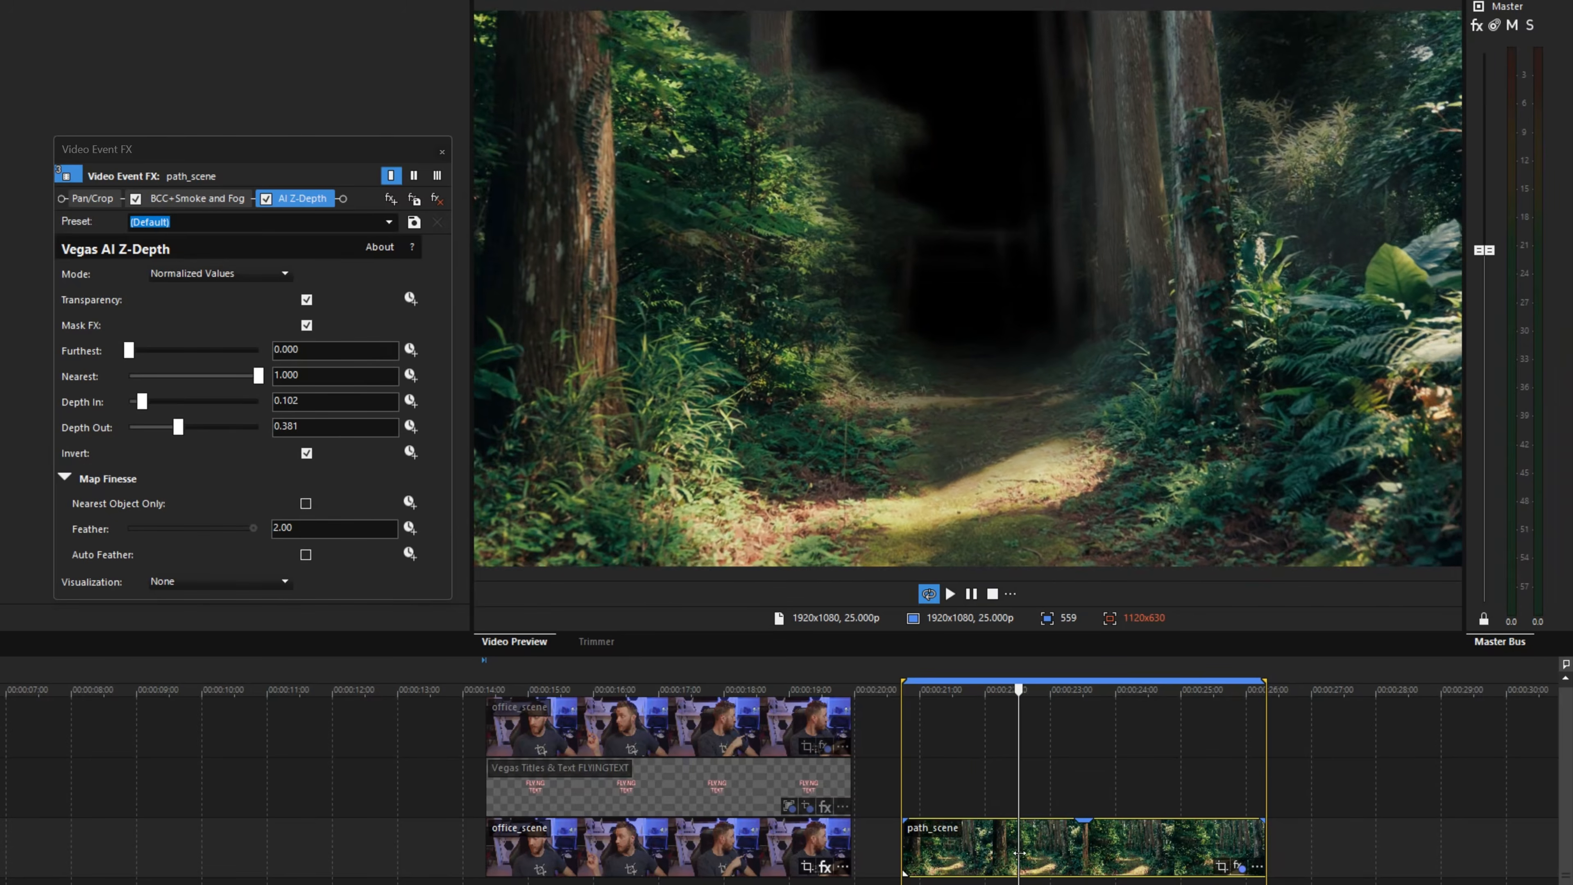
drag(1077, 849, 1079, 847)
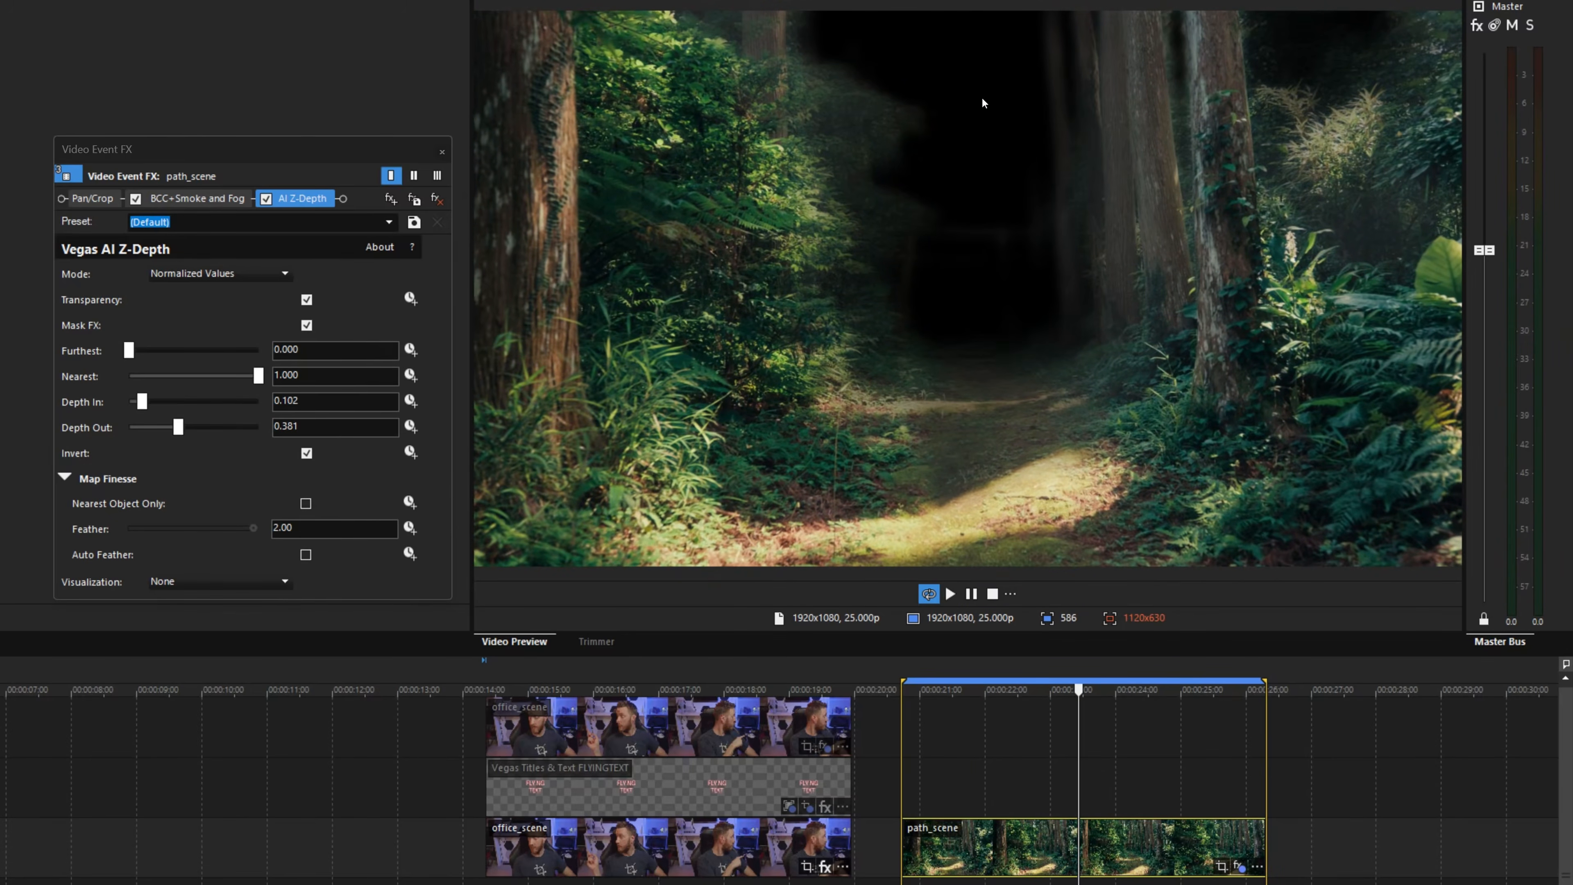
Set AI Z-Depth's Visualization to Thresholded depth and examine the depth map while scrubbing and playing path_scene
click(217, 581)
click(198, 606)
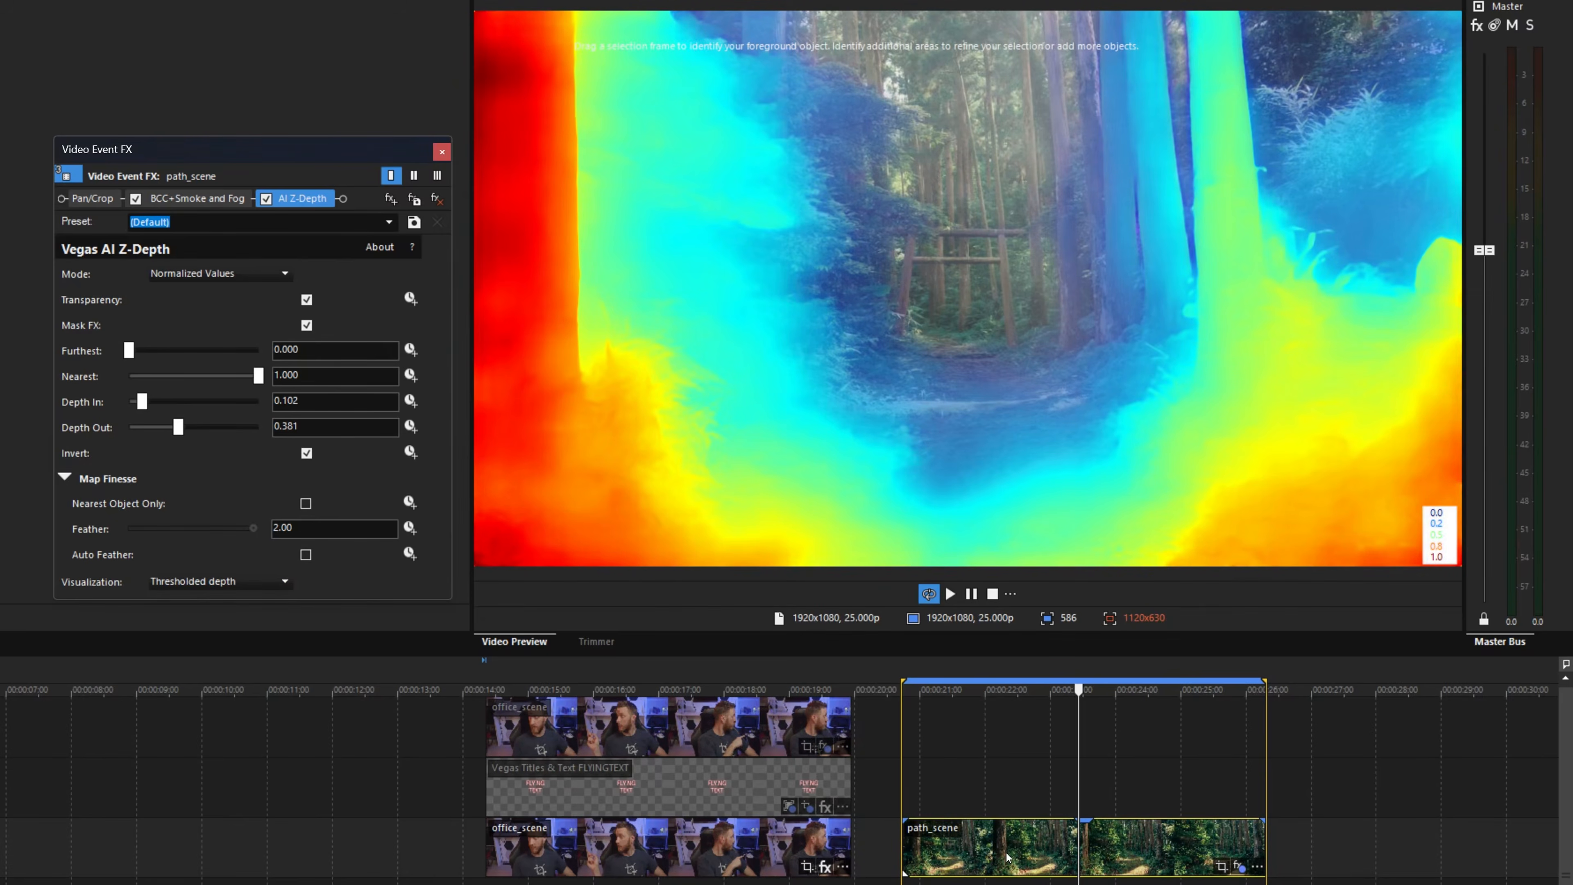
click(1005, 855)
drag(1006, 852, 945, 859)
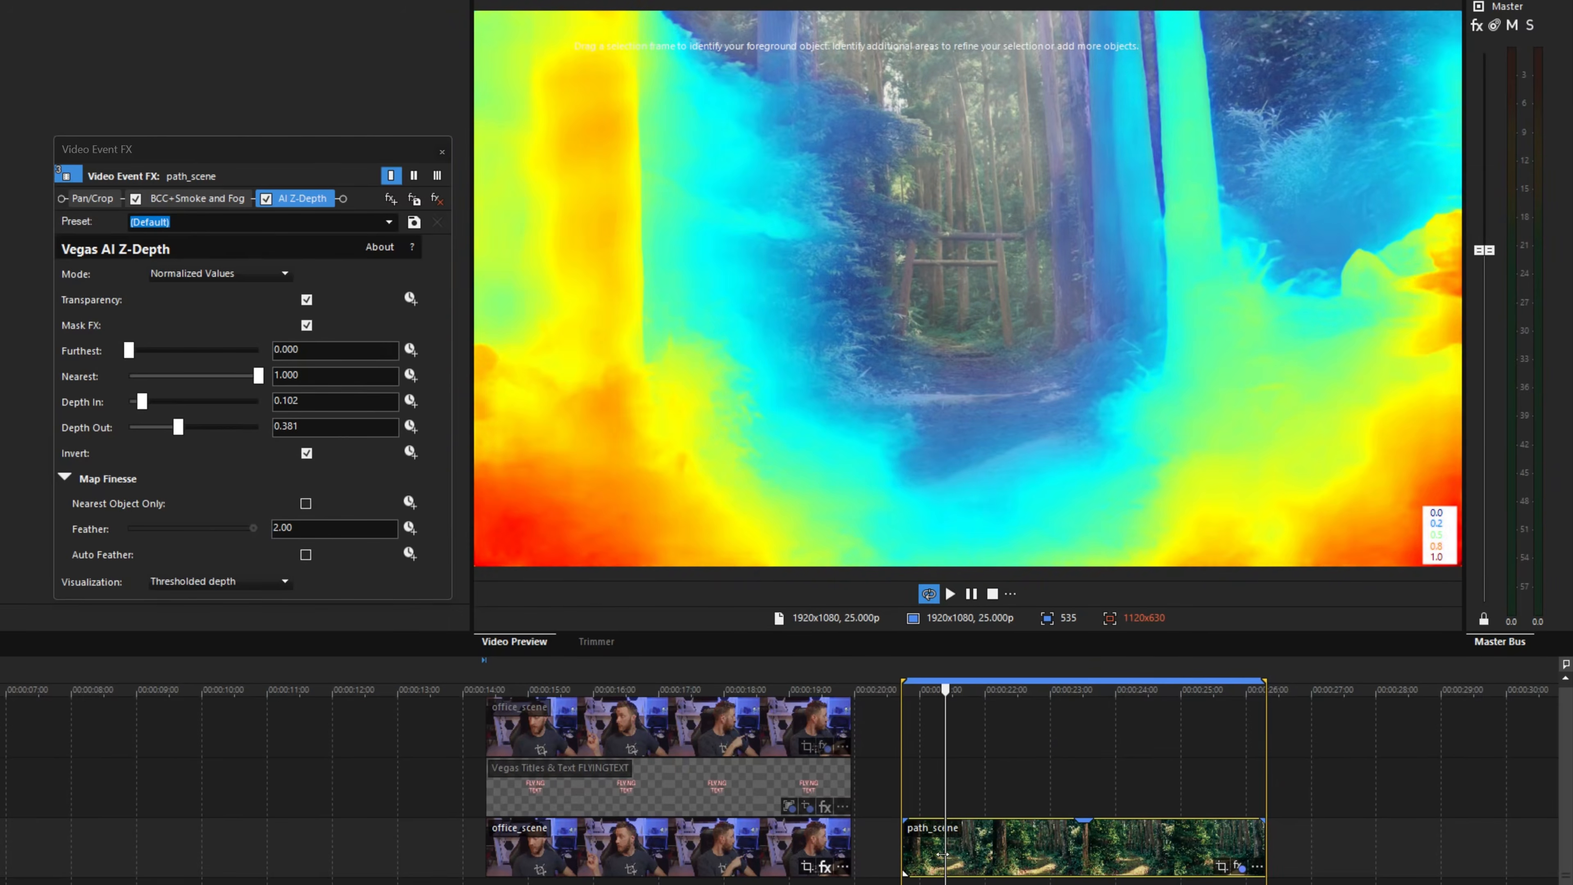
key(space)
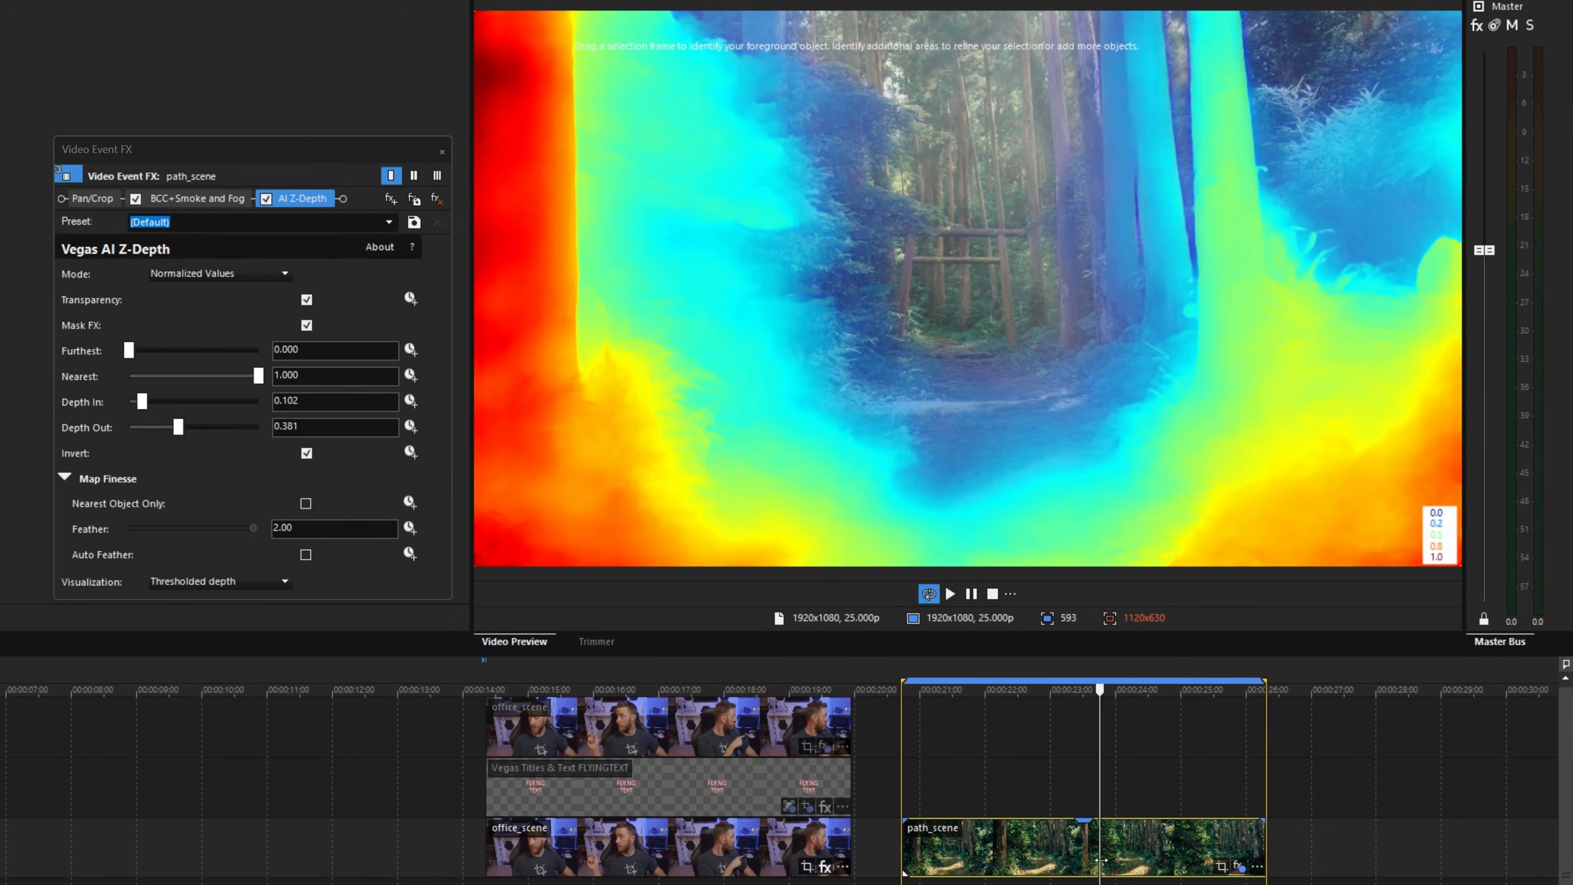
Scrub path_scene in the Depth visualization, and restore AI Z-Depth's Visualization to None with Transparency off
click(211, 585)
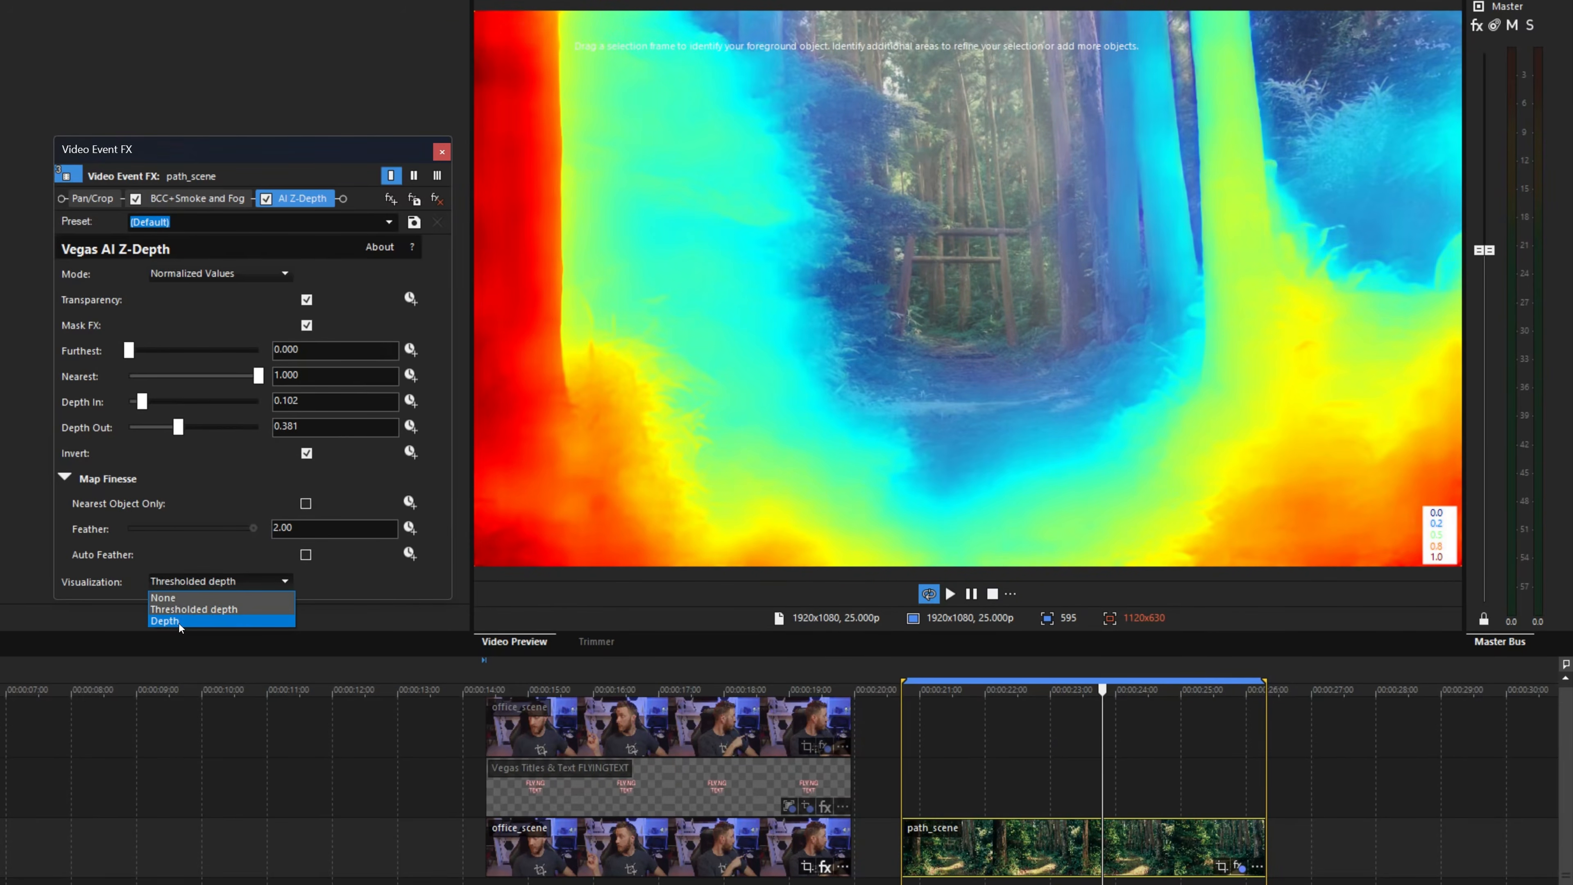
click(178, 623)
click(1006, 857)
drag(1006, 857, 1194, 853)
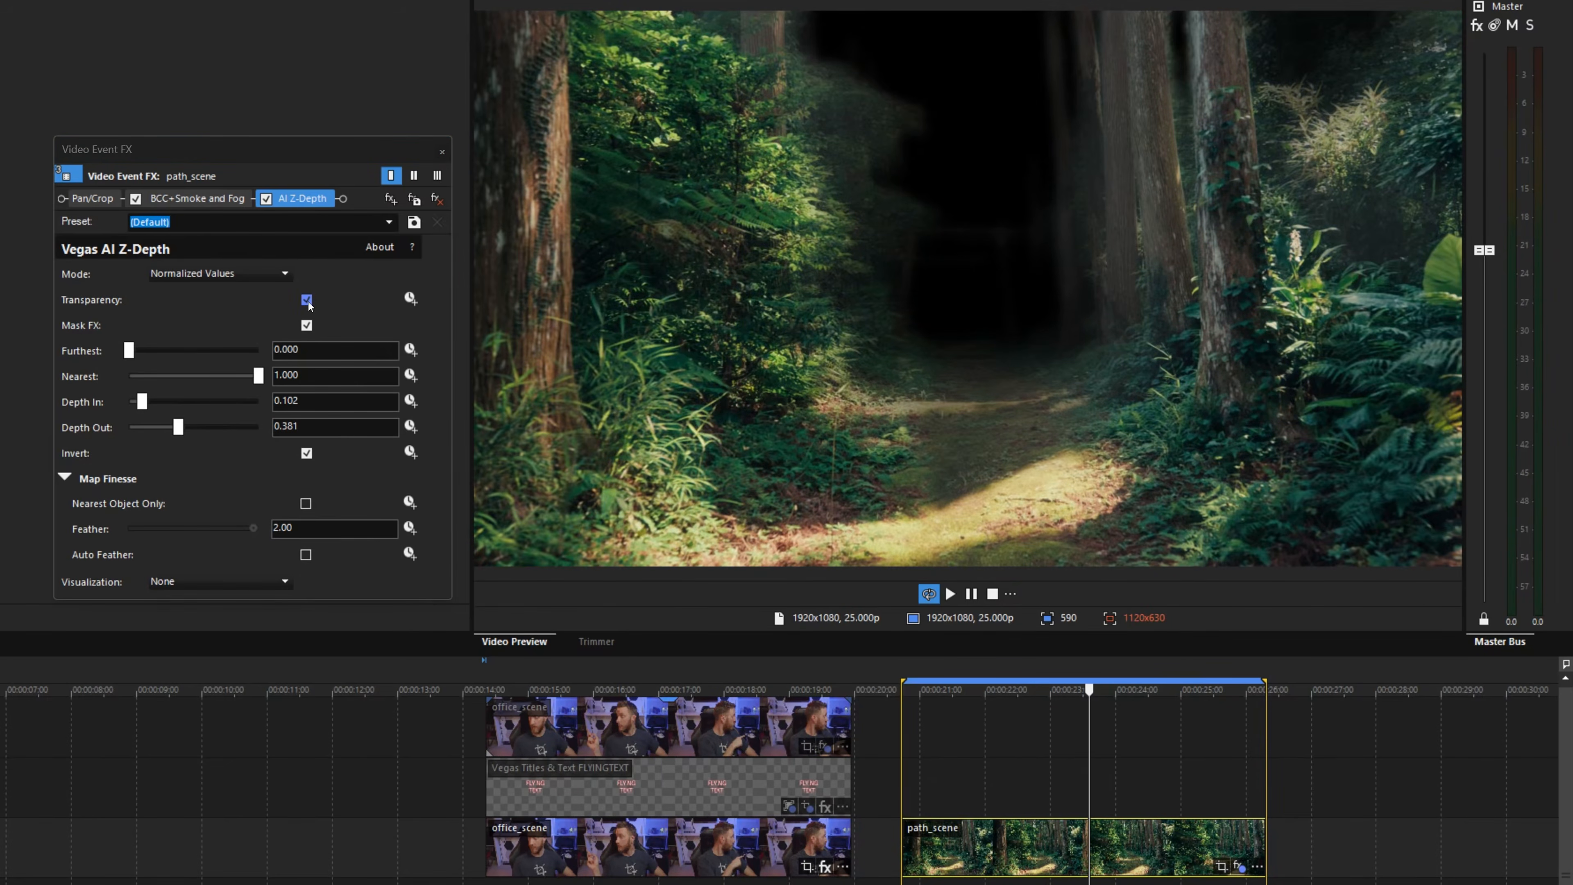
click(306, 300)
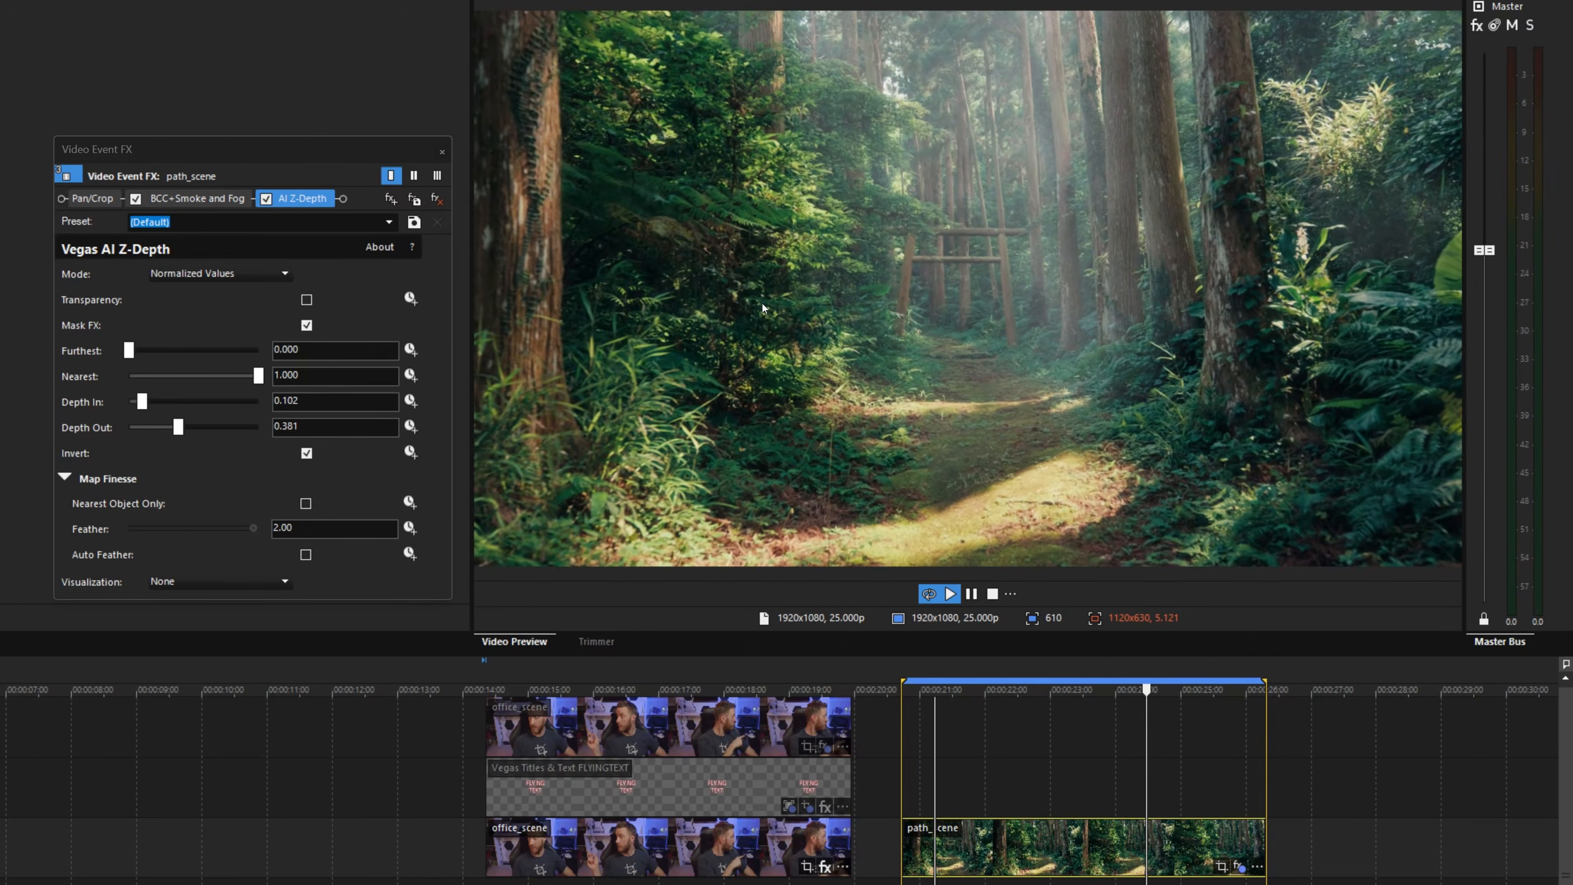
Expand the Smoke and Fog settings of BCC+Smoke and Fog and set the Smoke color to red (0, 1.0, 1.0)
click(177, 202)
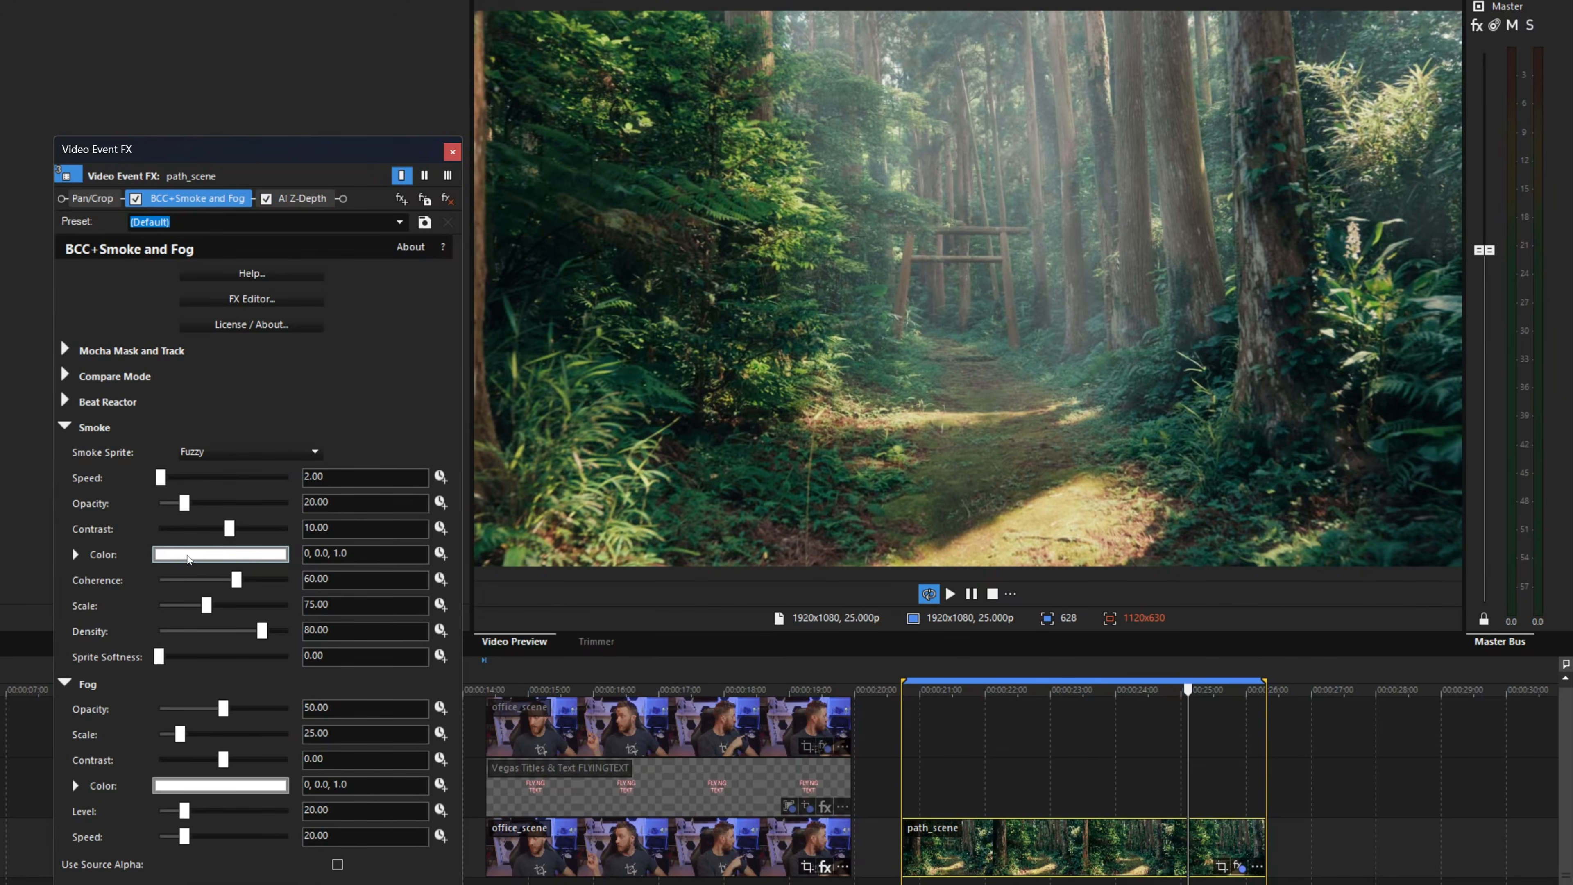
click(189, 559)
click(193, 643)
drag(193, 643, 331, 550)
click(384, 387)
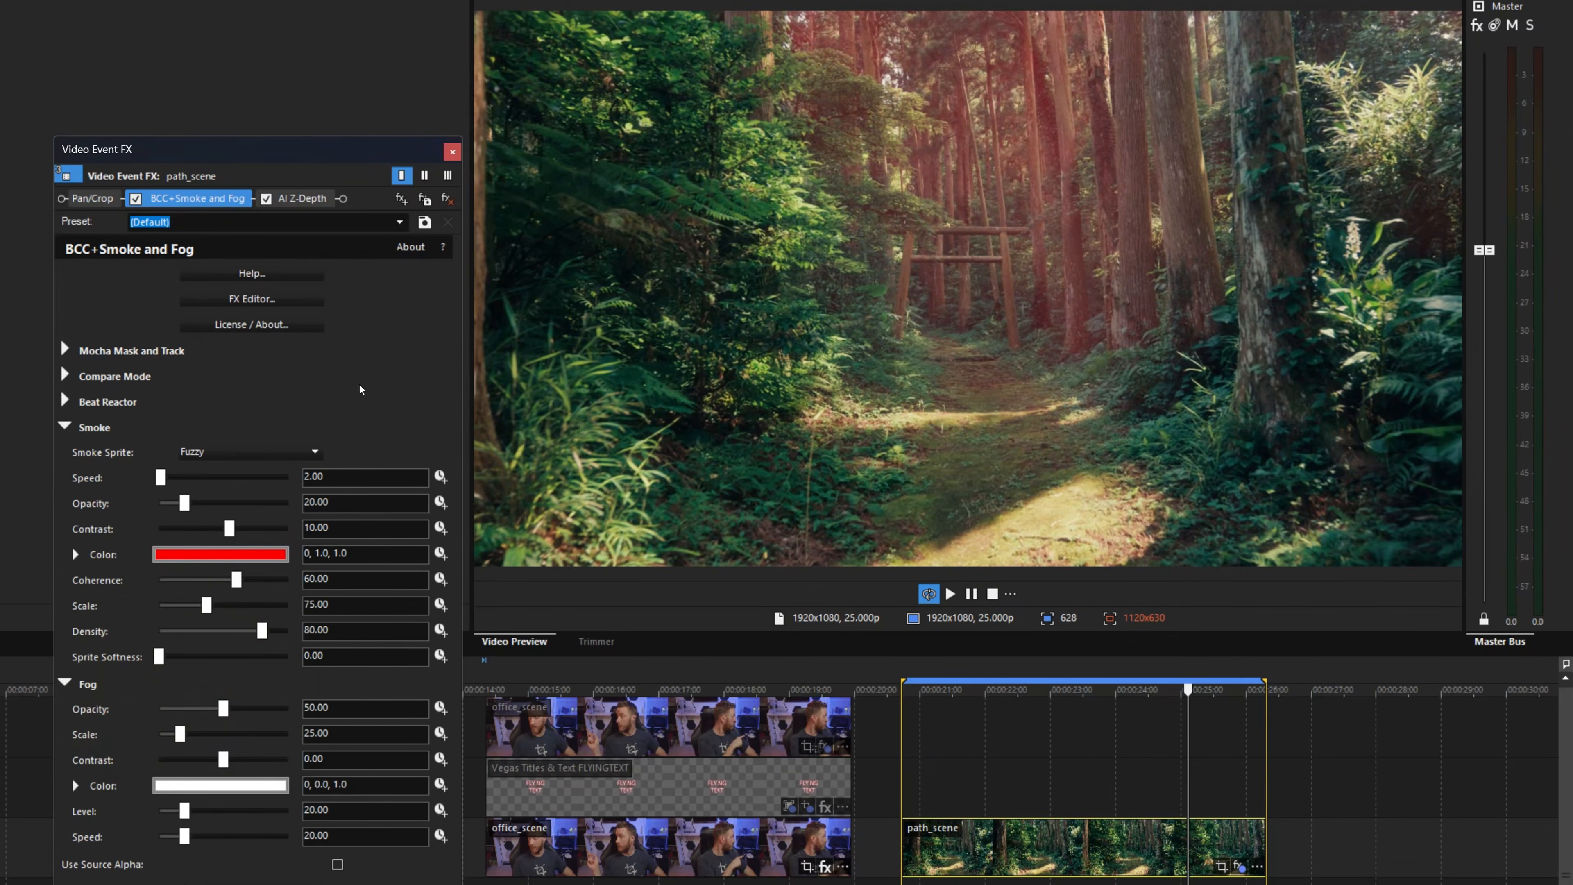